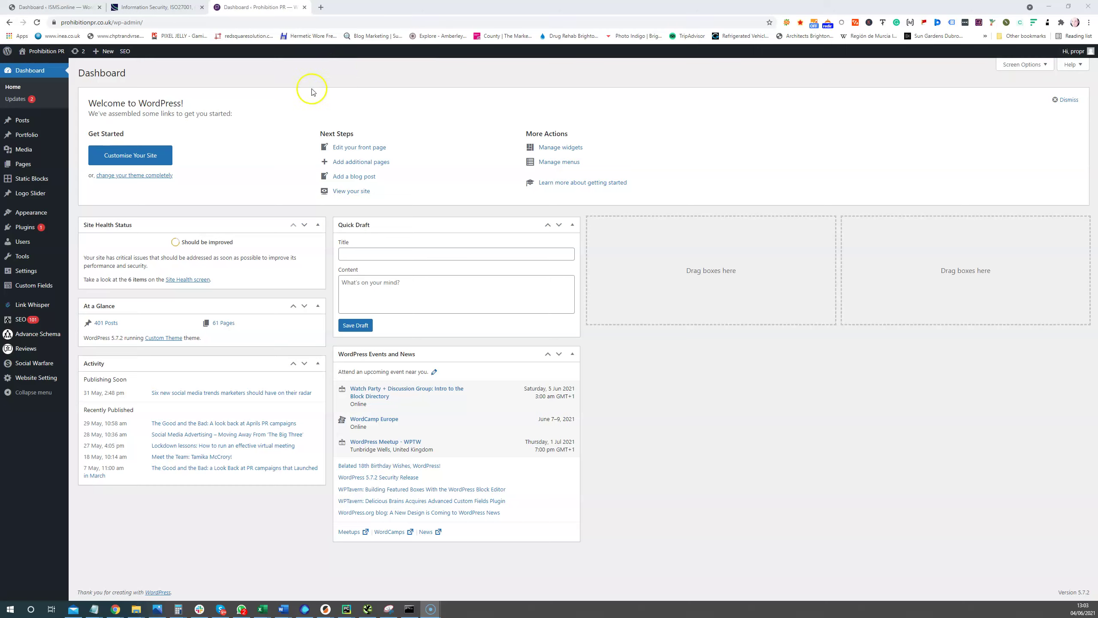
# Search Google for "structured data testing tool" in a new browser tab and open Google's Structured Data Testing Tool.
pyautogui.click(319, 8)
pyautogui.write('structured data testing tool')
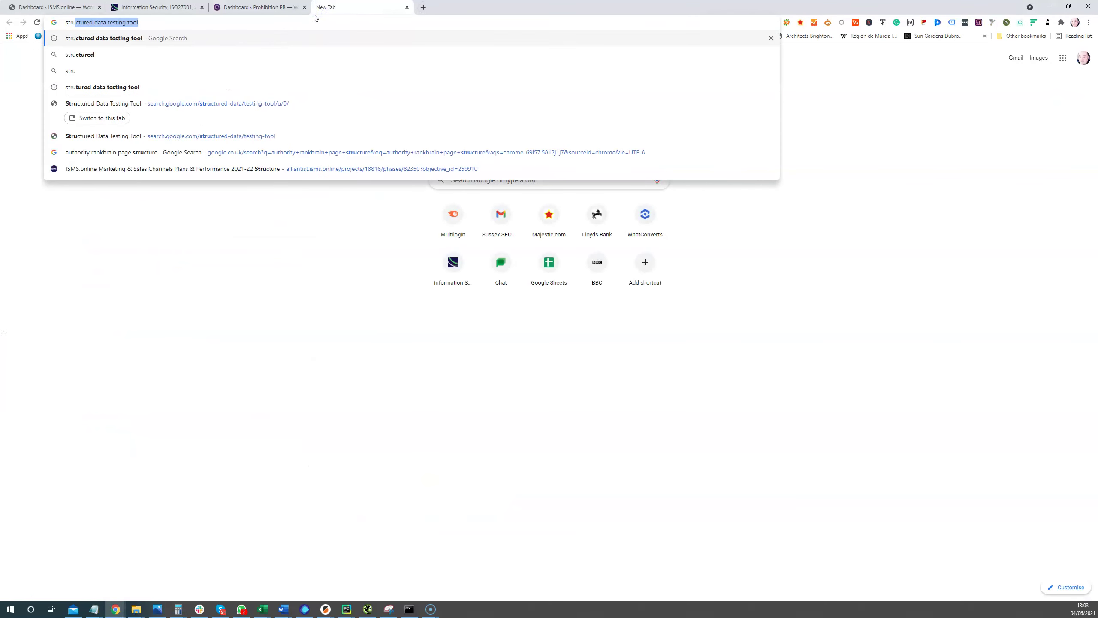
pyautogui.press('Return')
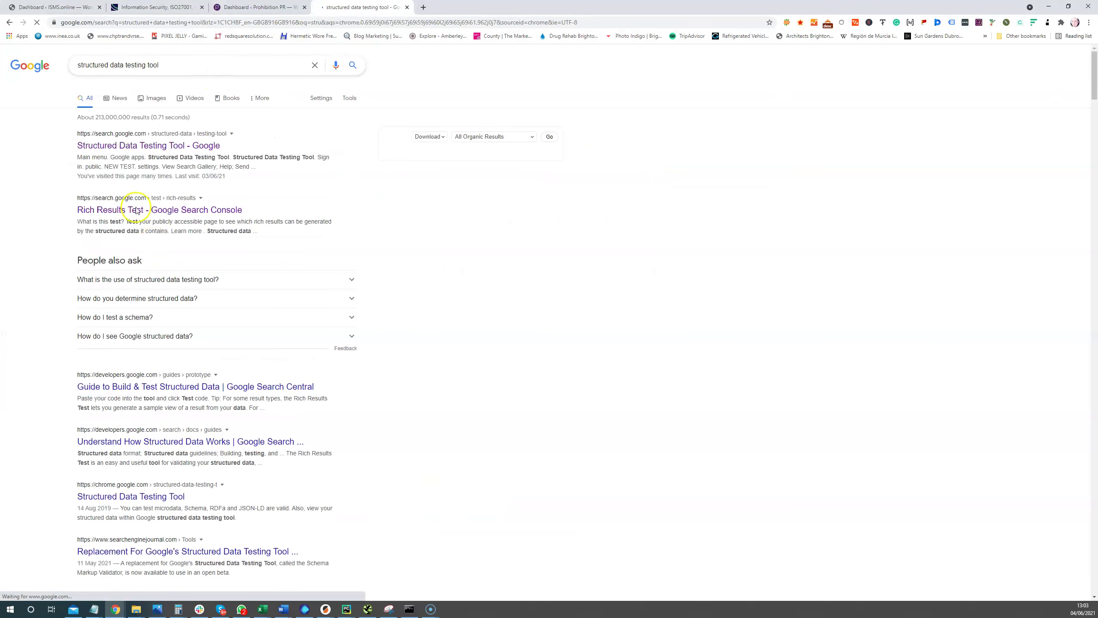
pyautogui.click(145, 147)
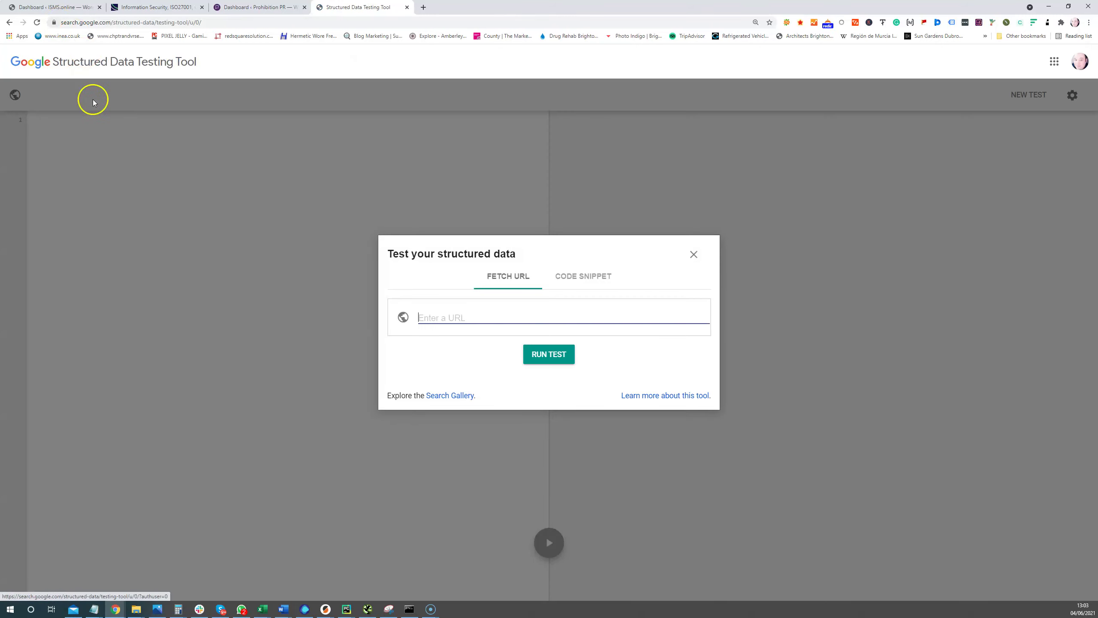
# Search Google for "iso 27001" in another new browser tab and open the ISMS.online "What is ISO 27001?" result.
pyautogui.click(423, 8)
pyautogui.write('is')
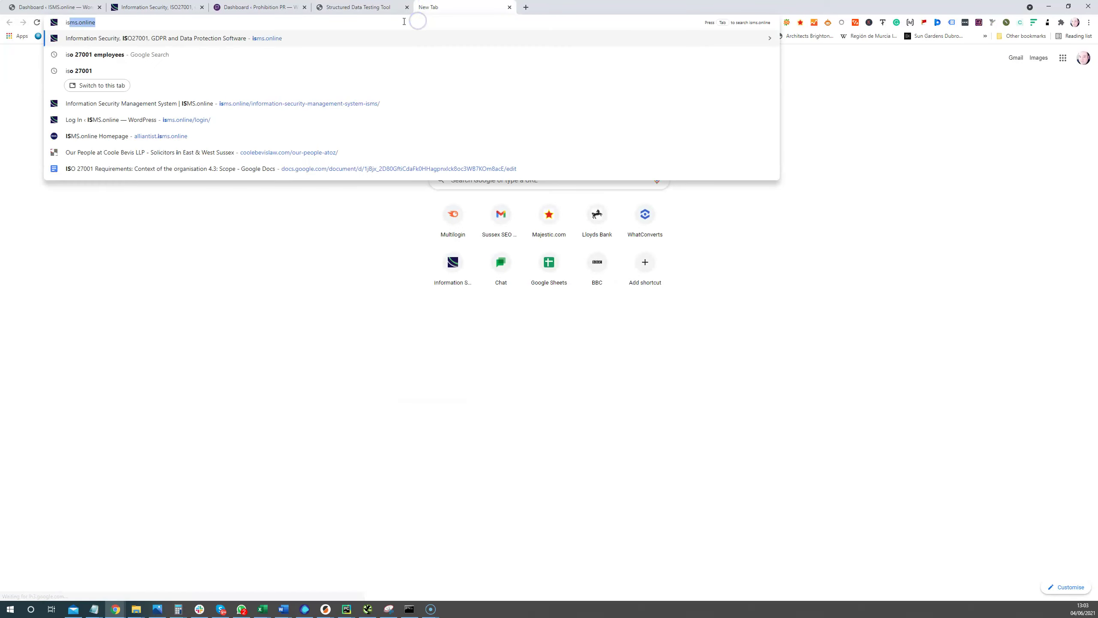
pyautogui.write('o 27001')
pyautogui.press('Return')
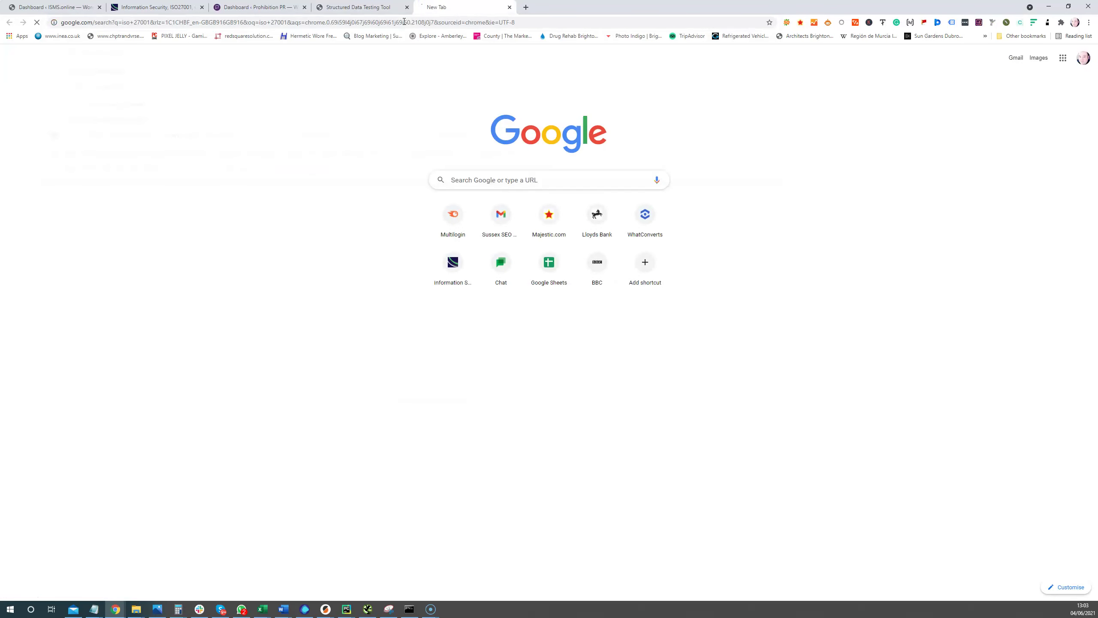
pyautogui.scroll(-1, 310, 295)
pyautogui.scroll(-10, 310, 295)
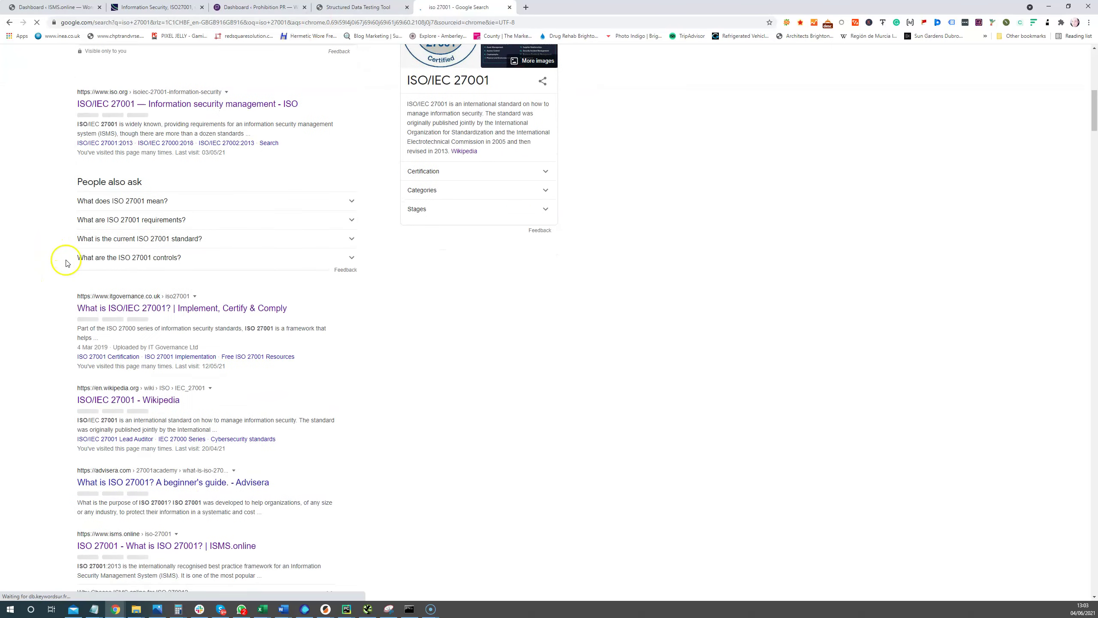
pyautogui.scroll(-10, 391, 469)
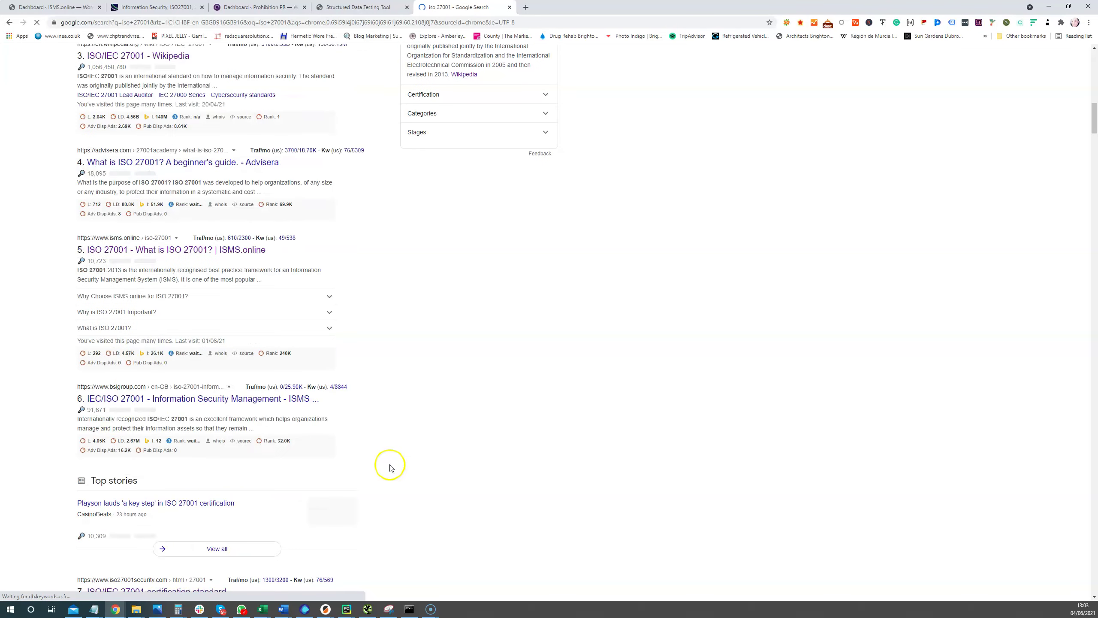
pyautogui.scroll(-5, 173, 240)
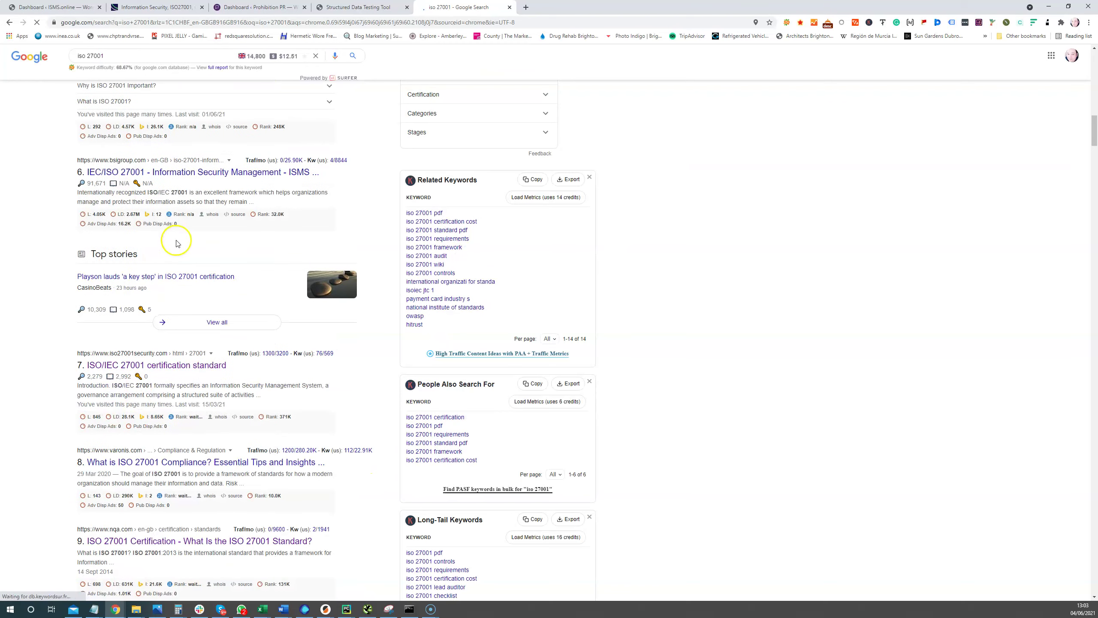
pyautogui.scroll(3, 63, 301)
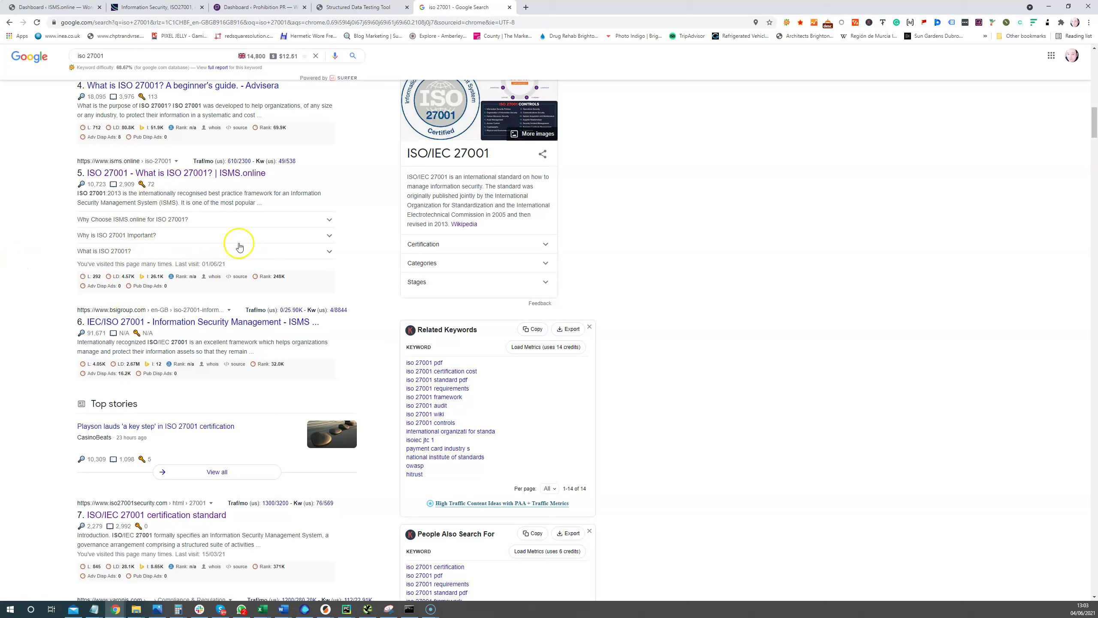
pyautogui.click(183, 174)
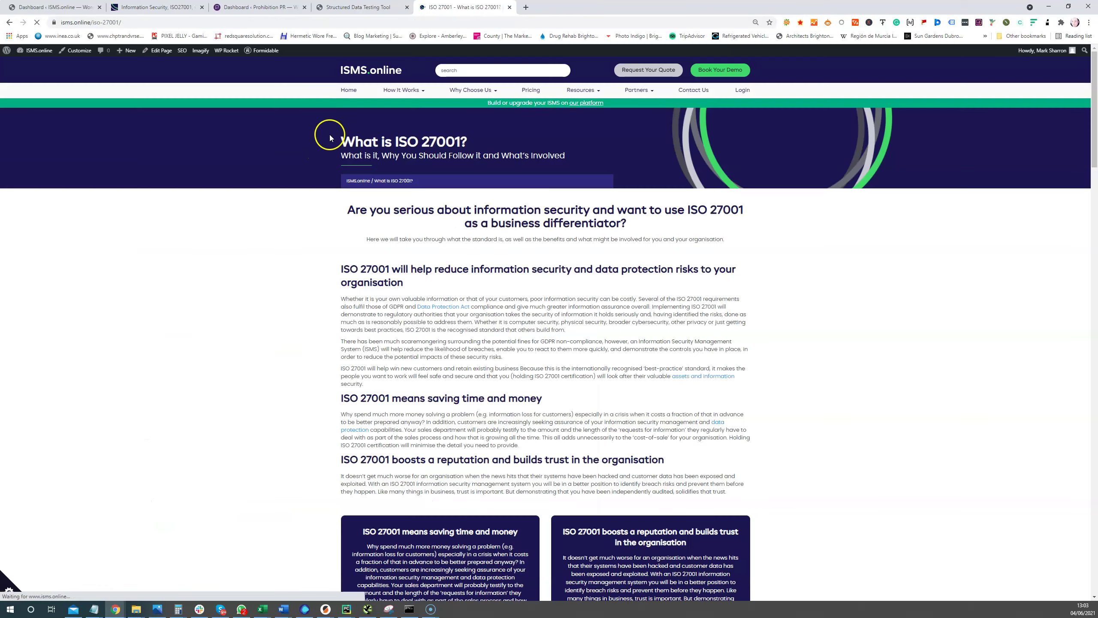
# Examine the frequently asked questions on the ISO 27001 page, including the first two questions.
pyautogui.scroll(-10, 404, 192)
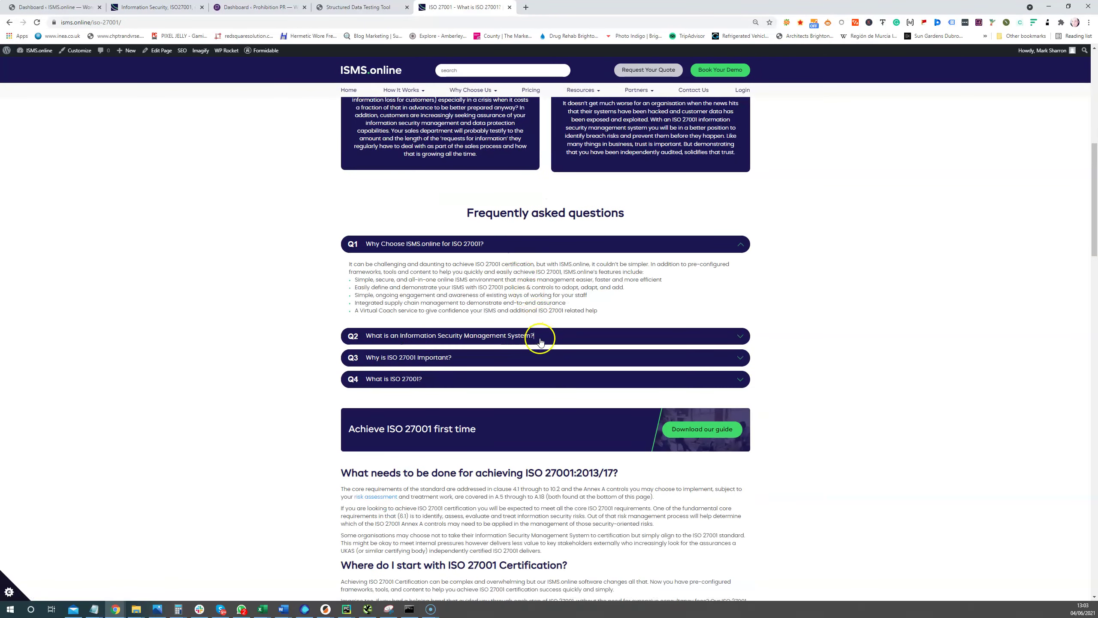
pyautogui.click(539, 336)
pyautogui.click(552, 242)
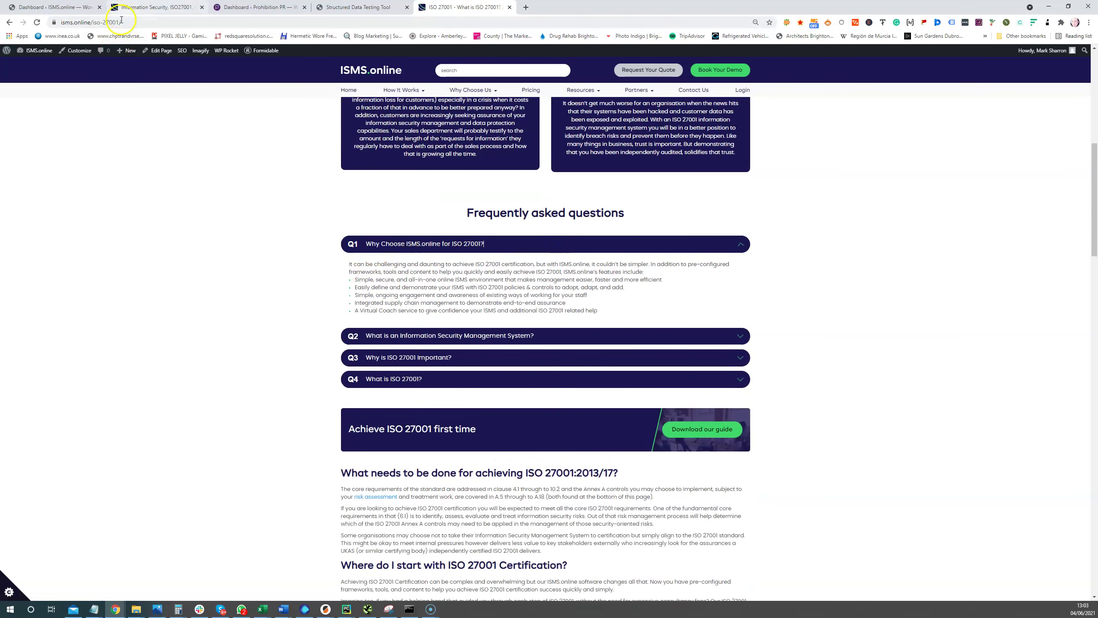
# Copy the ISO 27001 page's URL and run it through the Structured Data Testing Tool.
pyautogui.click(114, 22)
pyautogui.hotkey('ctrl', 'c')
pyautogui.click(368, 6)
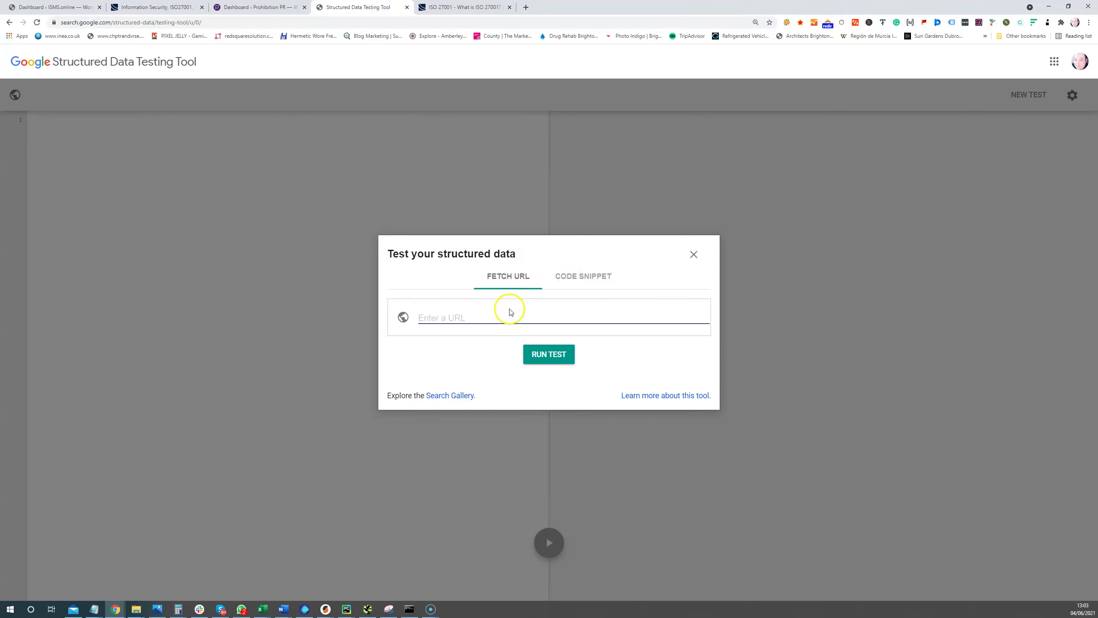
pyautogui.click(492, 319)
pyautogui.hotkey('ctrl', 'v')
pyautogui.click(593, 358)
pyautogui.click(552, 357)
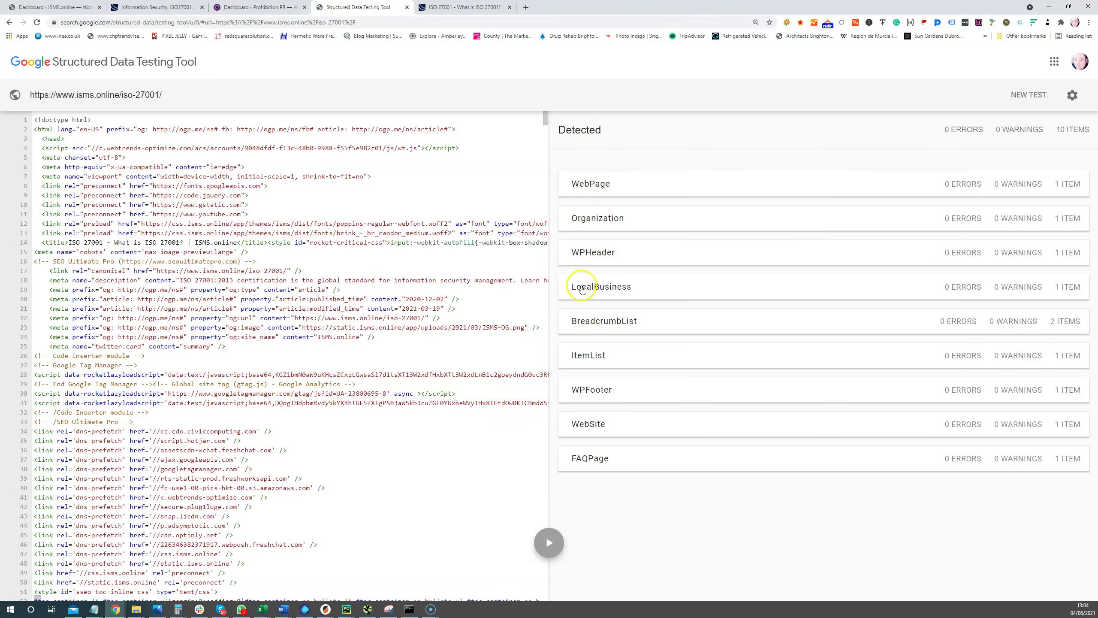
# Open the detected WebPage item and examine its general properties, author entry and publisher type.
pyautogui.click(634, 187)
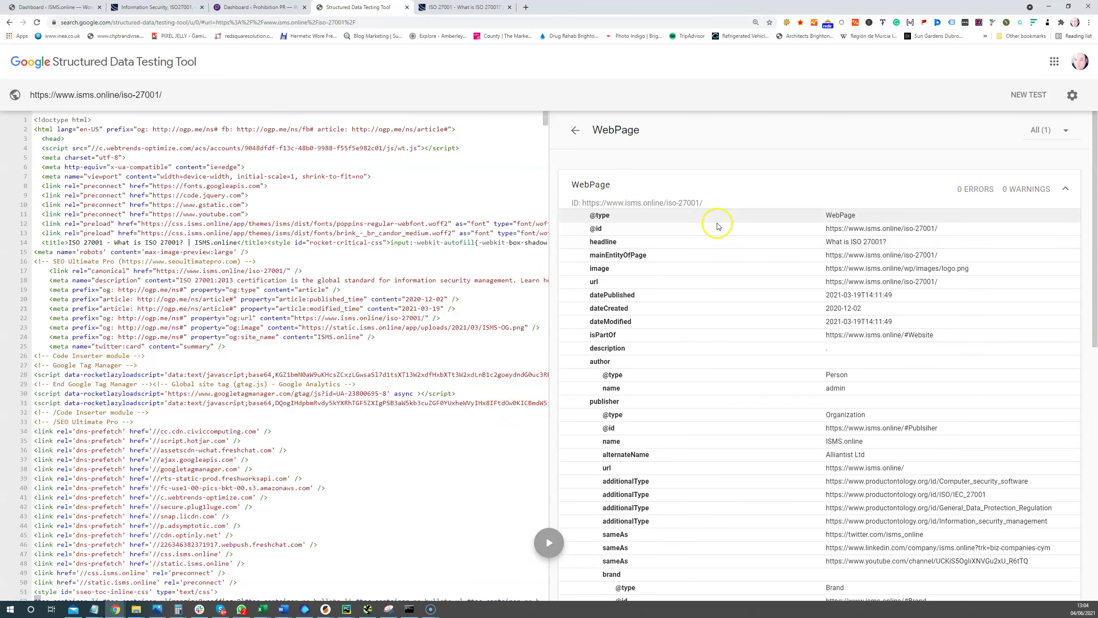
pyautogui.scroll(-3, 704, 284)
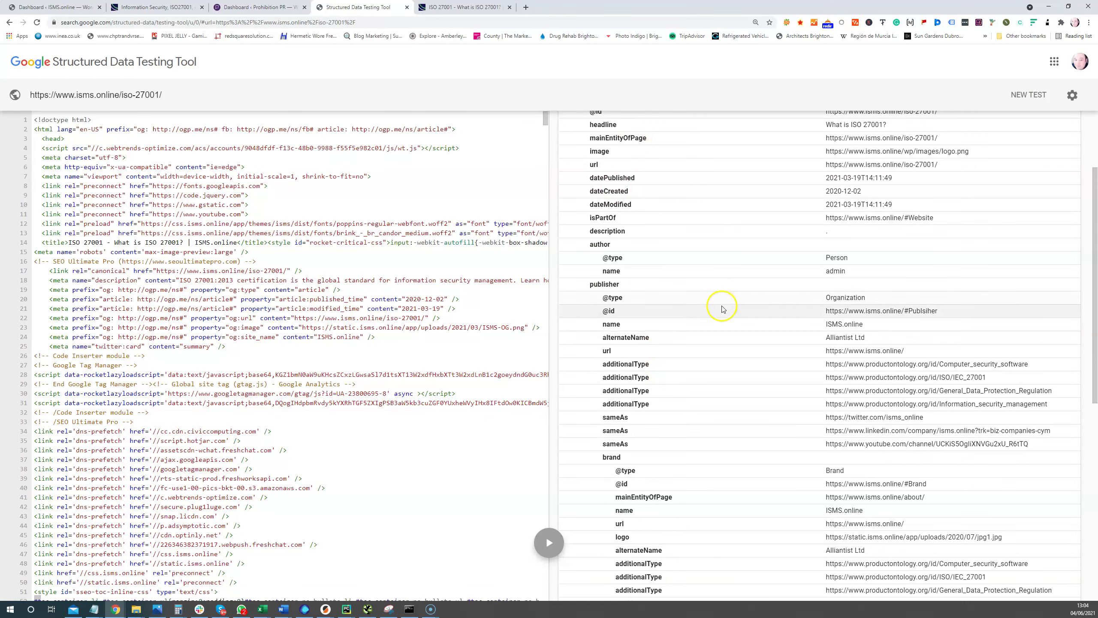
pyautogui.scroll(2, 723, 304)
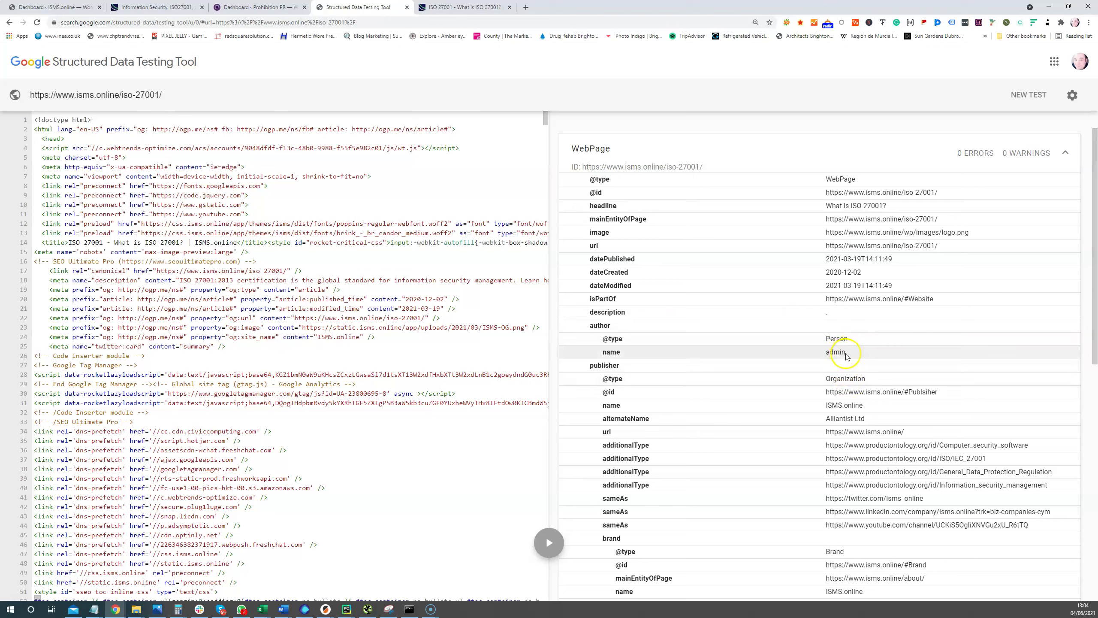
pyautogui.rightClick(790, 345)
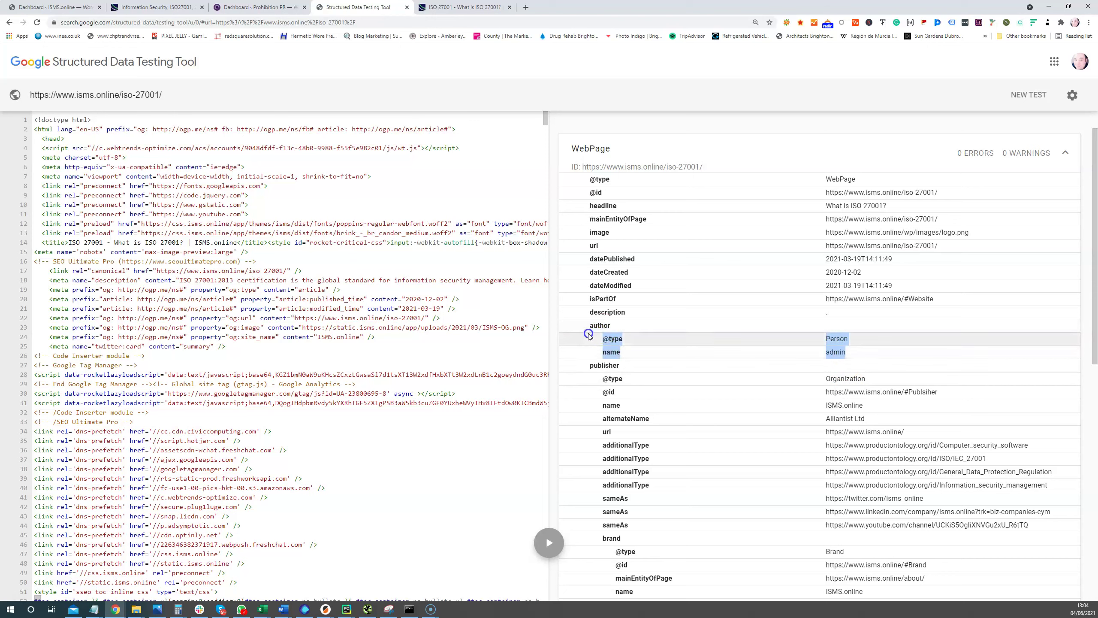
pyautogui.rightClick(739, 353)
pyautogui.click(700, 354)
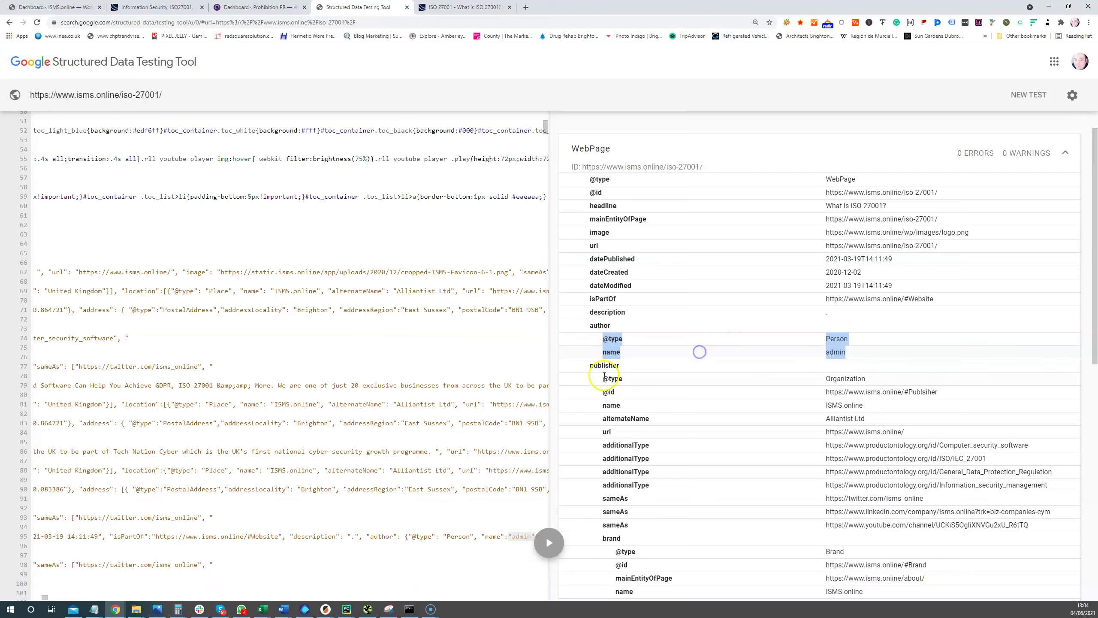
pyautogui.click(860, 377)
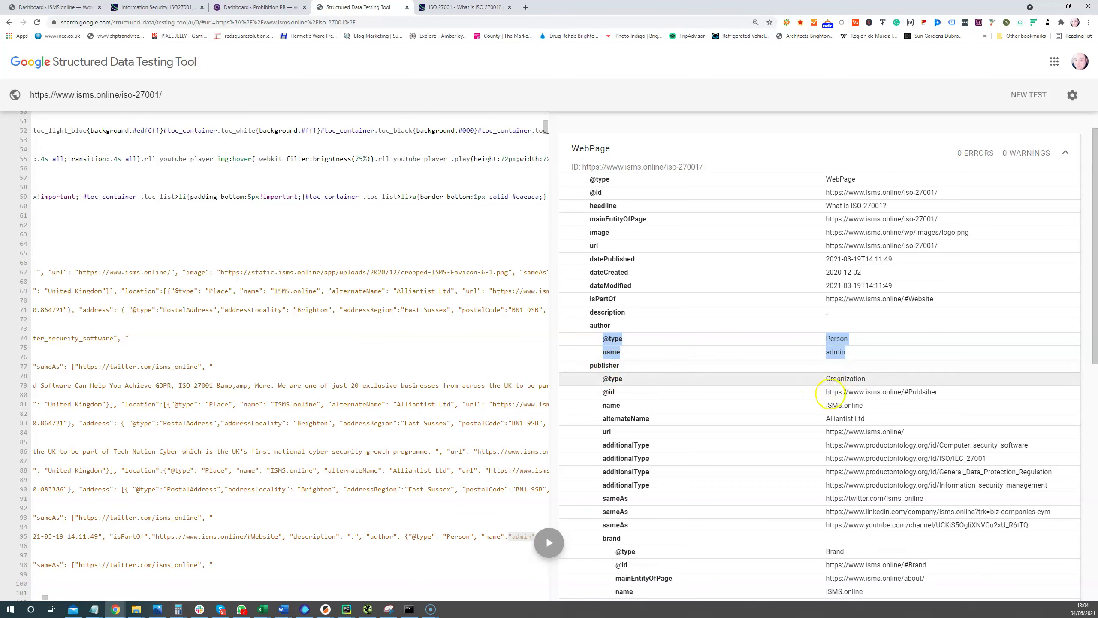
# Examine the WebPage publisher's brand, contact point, area served, logo and address, and return to the detected items.
pyautogui.scroll(-2, 726, 374)
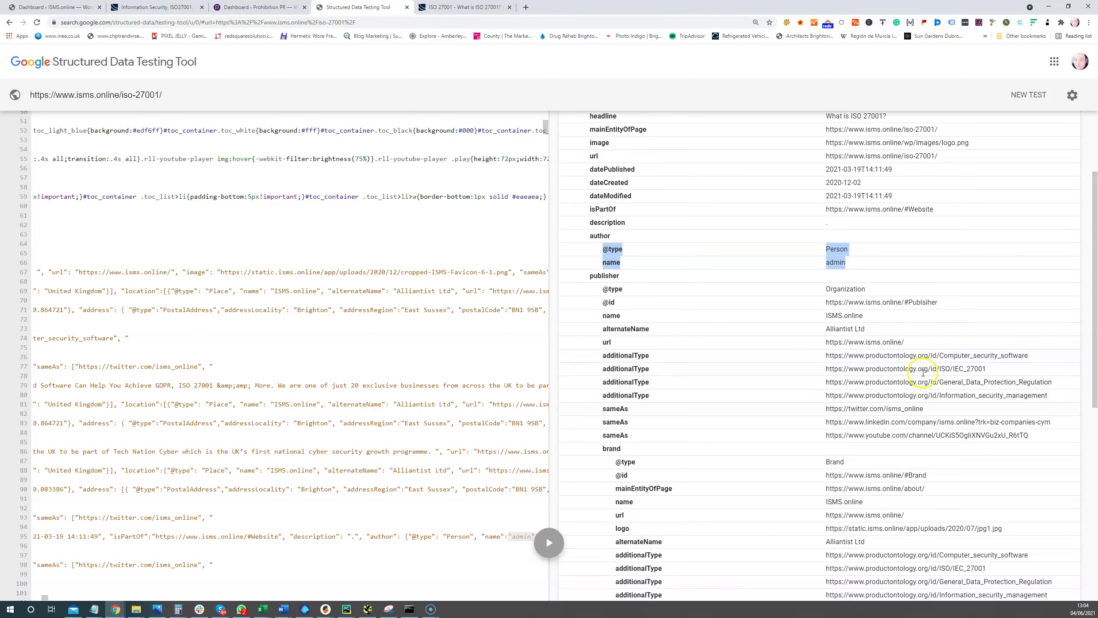
pyautogui.scroll(-3, 879, 406)
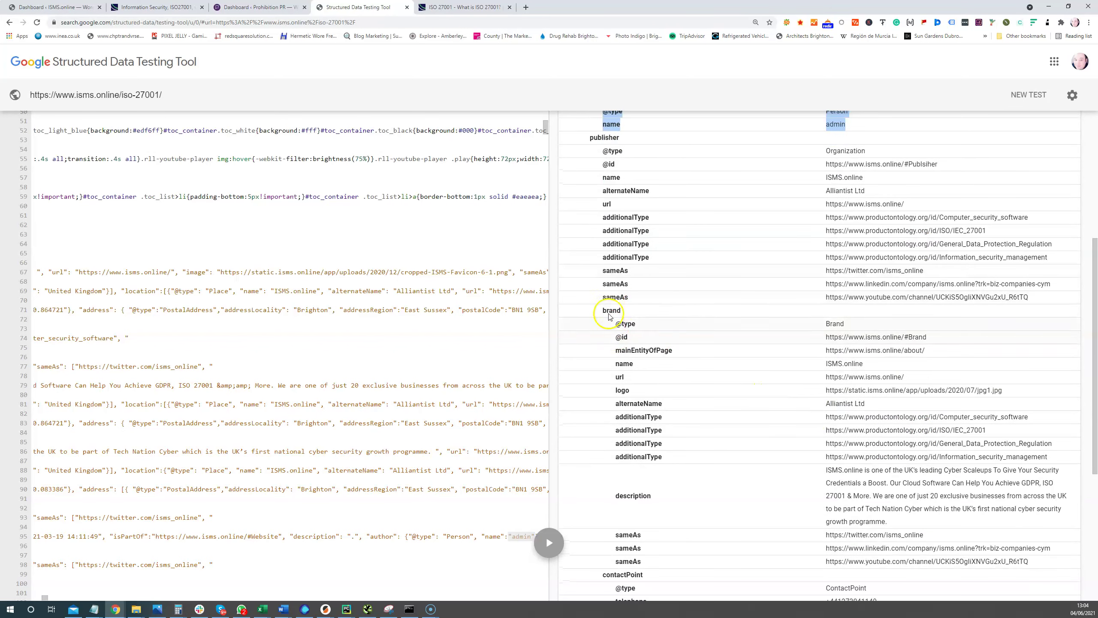
pyautogui.scroll(-2, 757, 398)
pyautogui.scroll(-2, 905, 342)
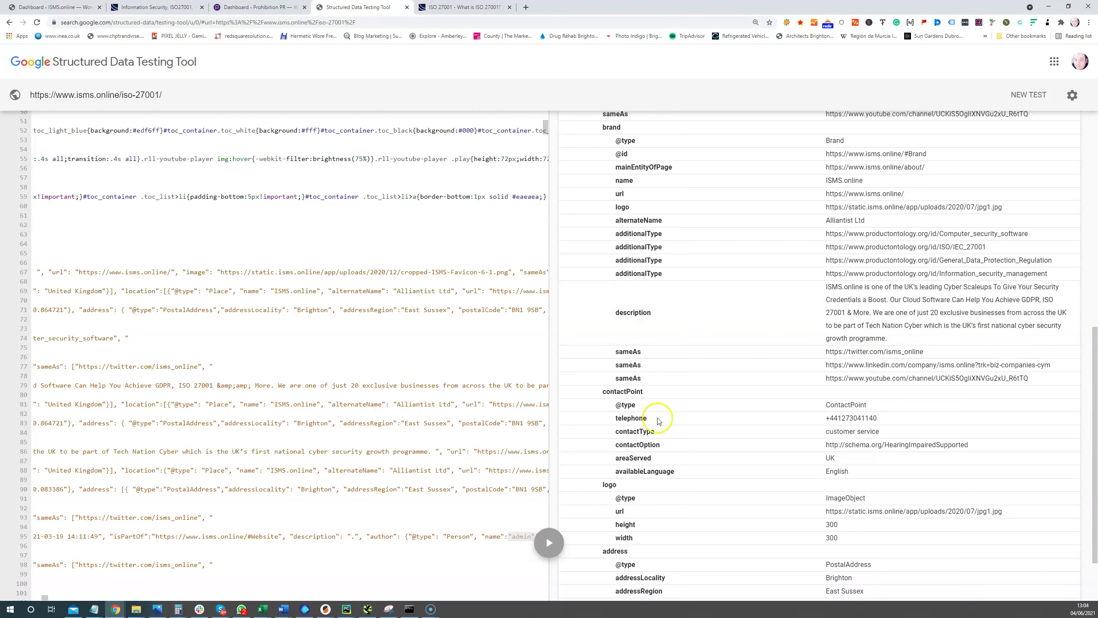
pyautogui.scroll(-2, 677, 462)
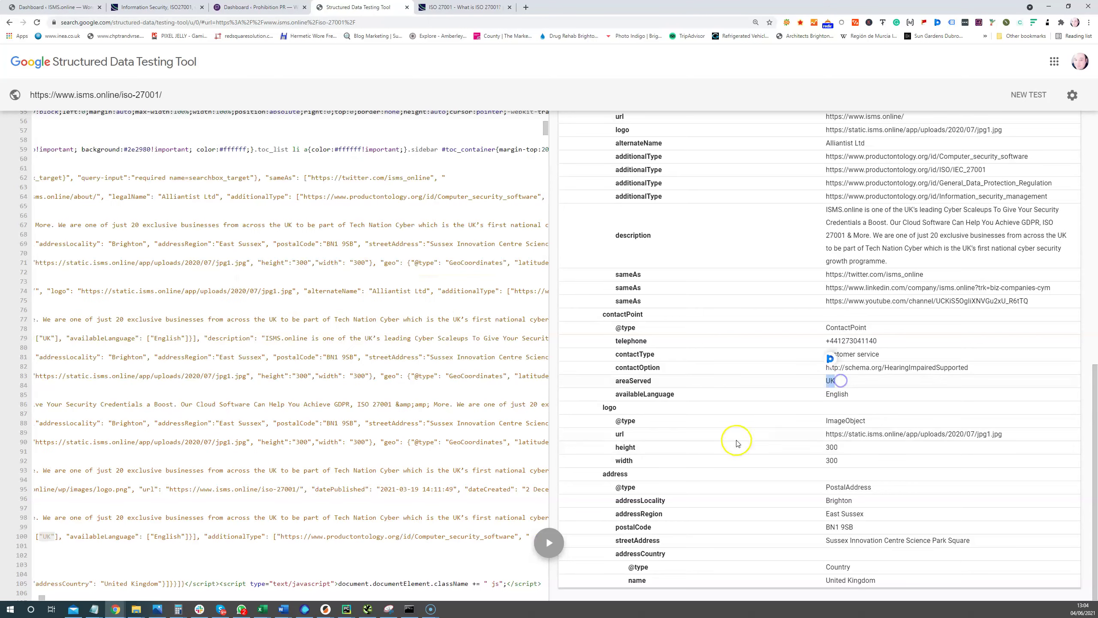
pyautogui.moveTo(882, 397); pyautogui.dragTo(616, 381)
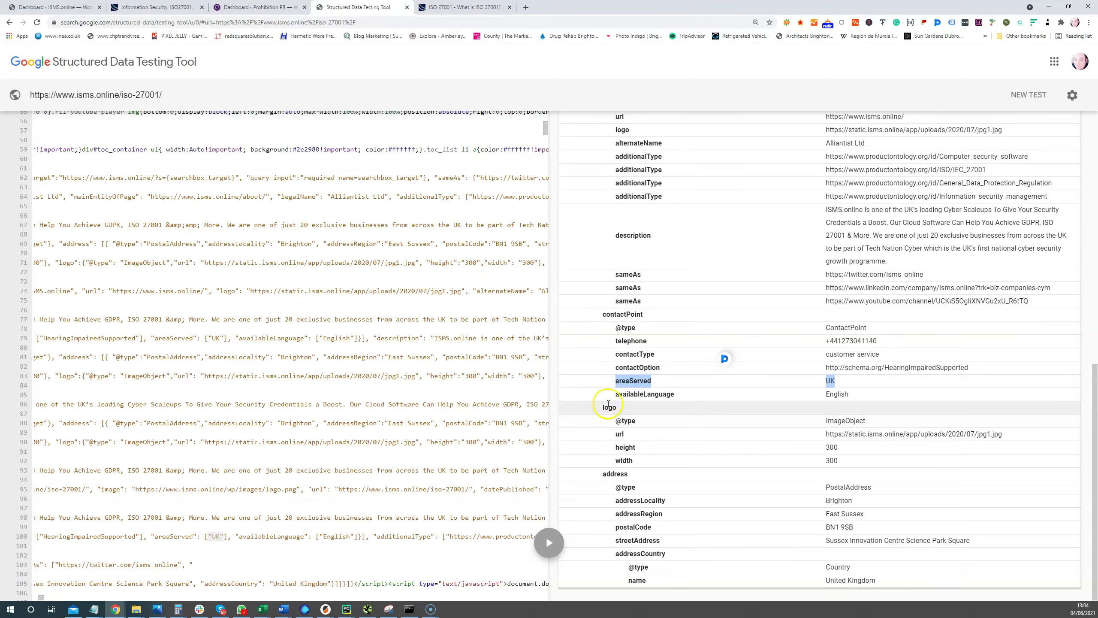
pyautogui.click(633, 486)
pyautogui.scroll(10, 605, 169)
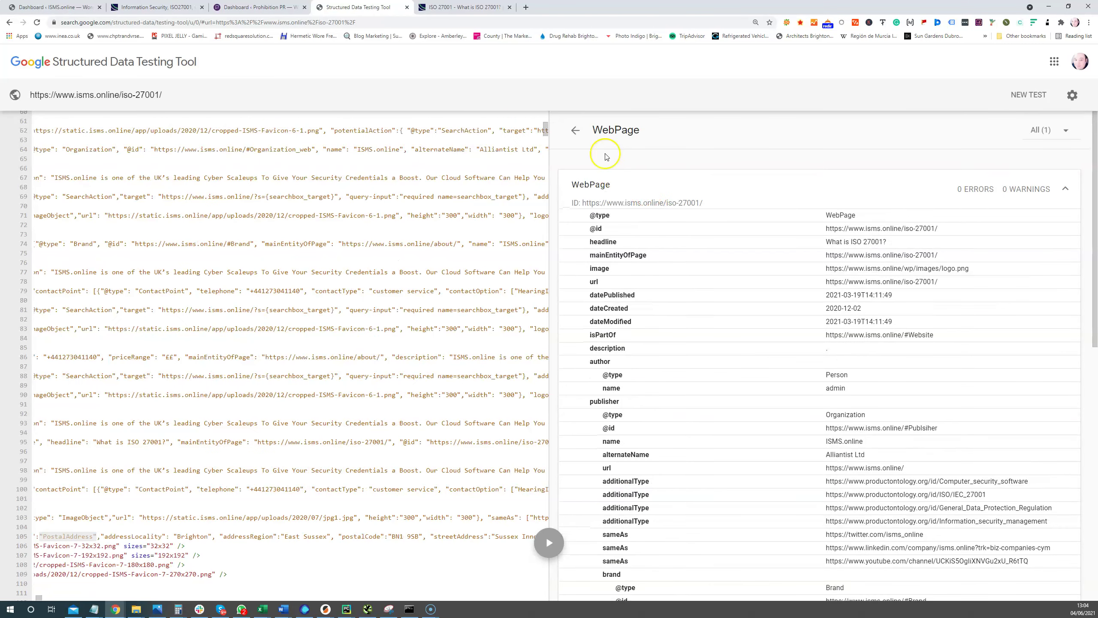
pyautogui.click(574, 132)
# Look through the Organization item's properties and return to the list of detected items.
pyautogui.click(616, 217)
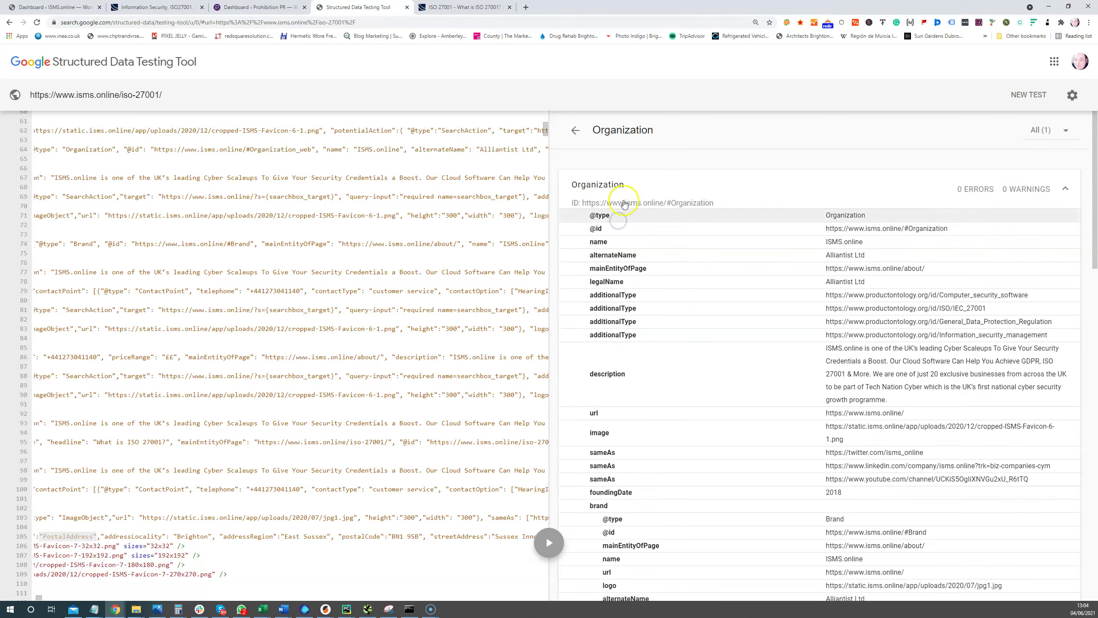
pyautogui.scroll(-5, 624, 205)
pyautogui.scroll(-12, 624, 203)
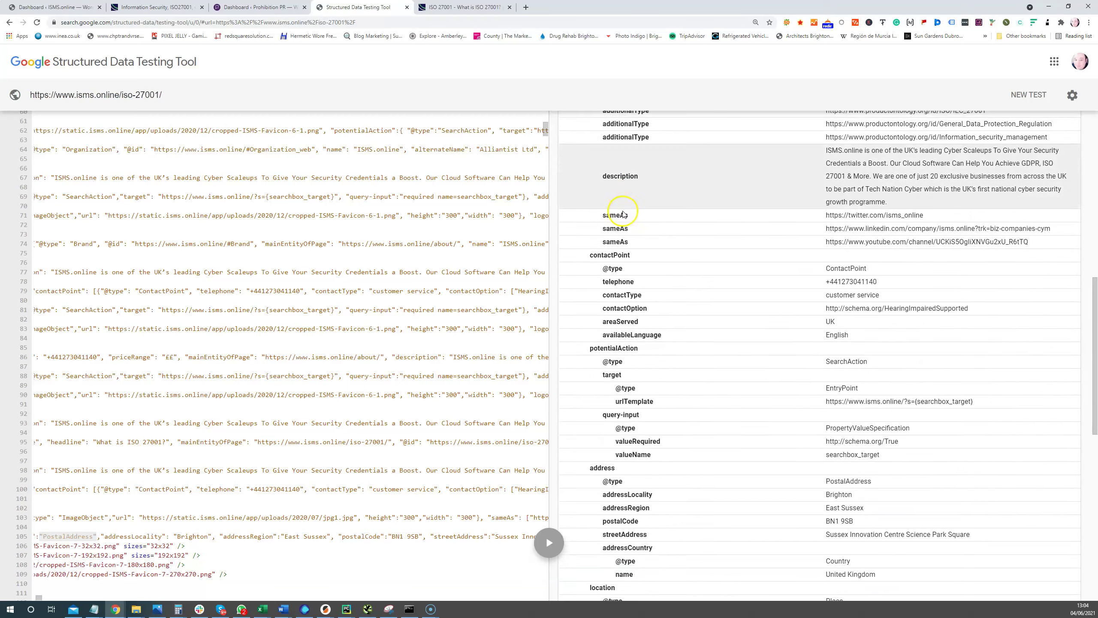
pyautogui.scroll(8, 609, 216)
pyautogui.scroll(6, 609, 216)
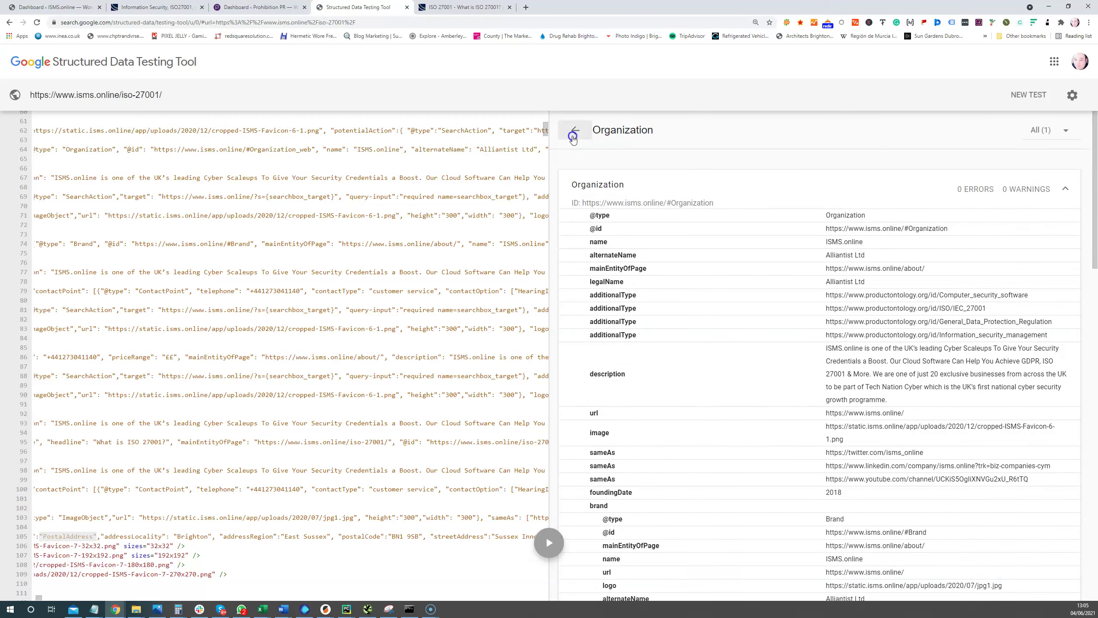
pyautogui.click(573, 132)
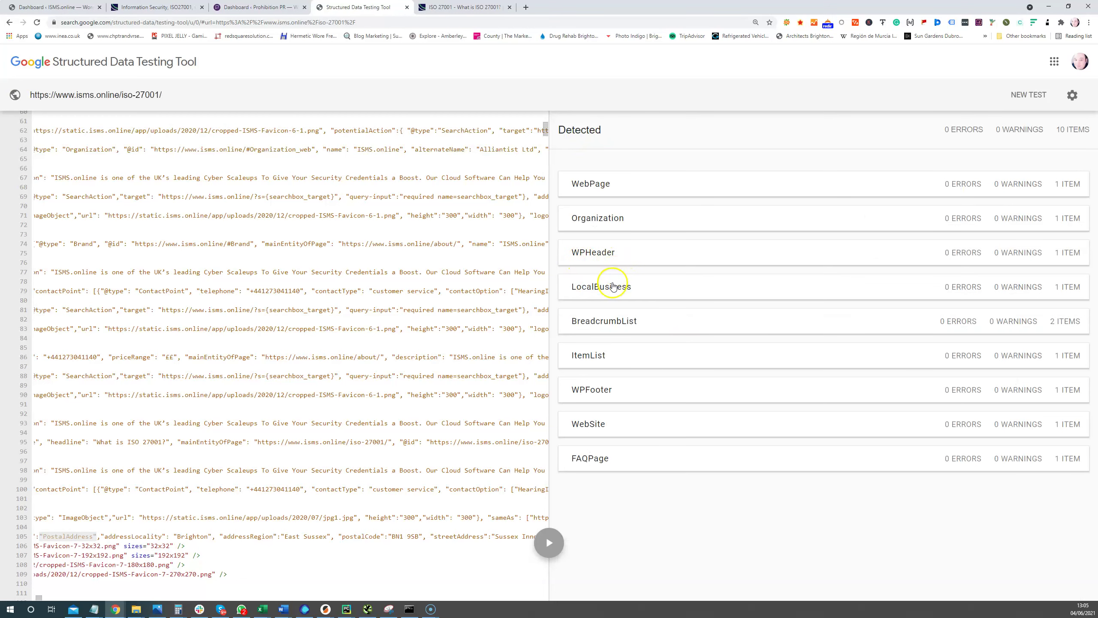
# View the LocalBusiness and ItemList schema entries one after the other, returning to the detected items each time.
pyautogui.click(613, 285)
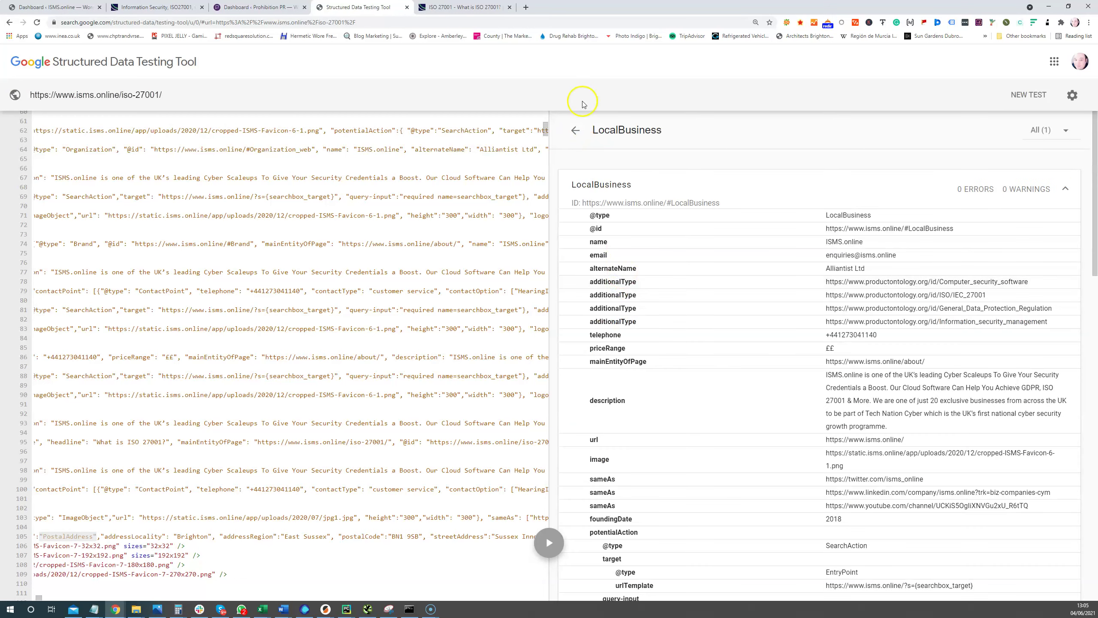
pyautogui.click(575, 130)
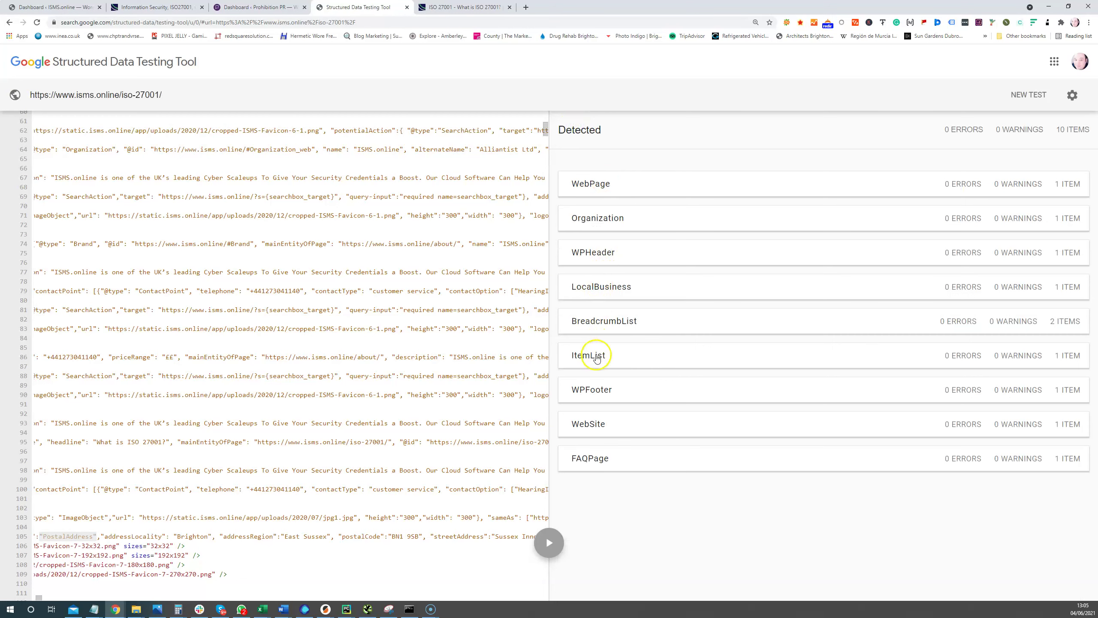
pyautogui.click(600, 357)
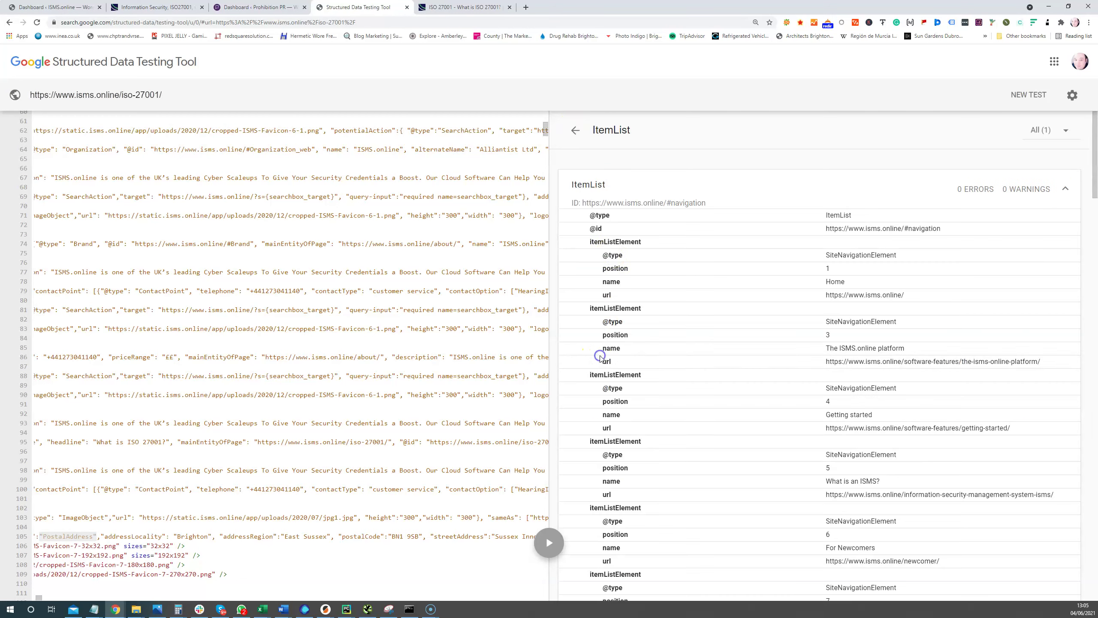
pyautogui.click(568, 143)
# Open the WebSite item and examine its properties down through the copyright holder's organization details.
pyautogui.click(606, 422)
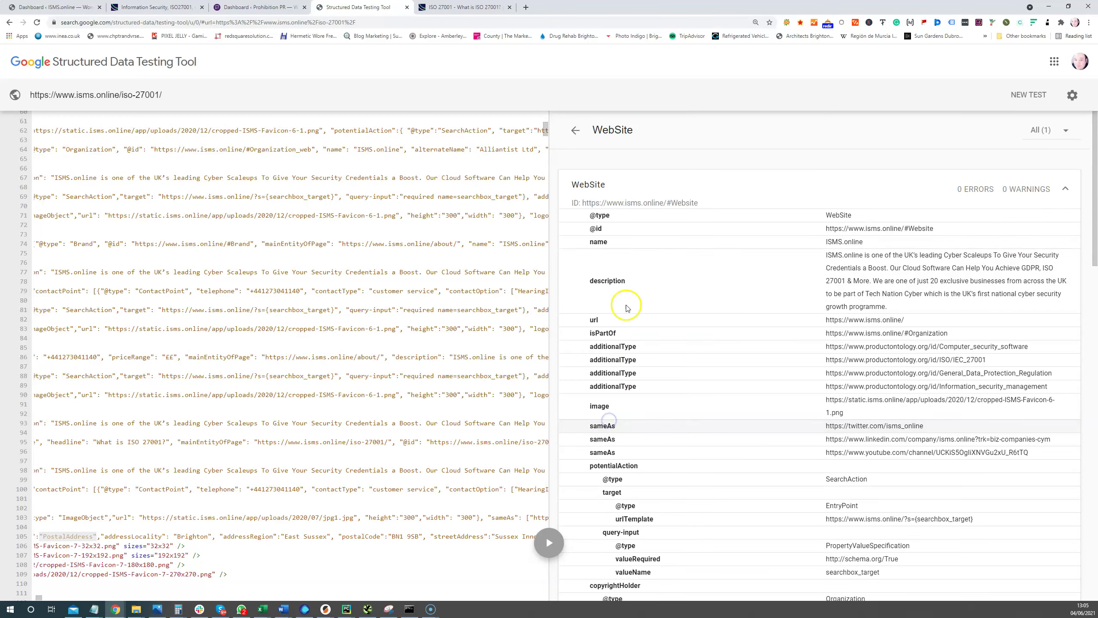
pyautogui.scroll(-4, 634, 490)
pyautogui.scroll(-8, 635, 314)
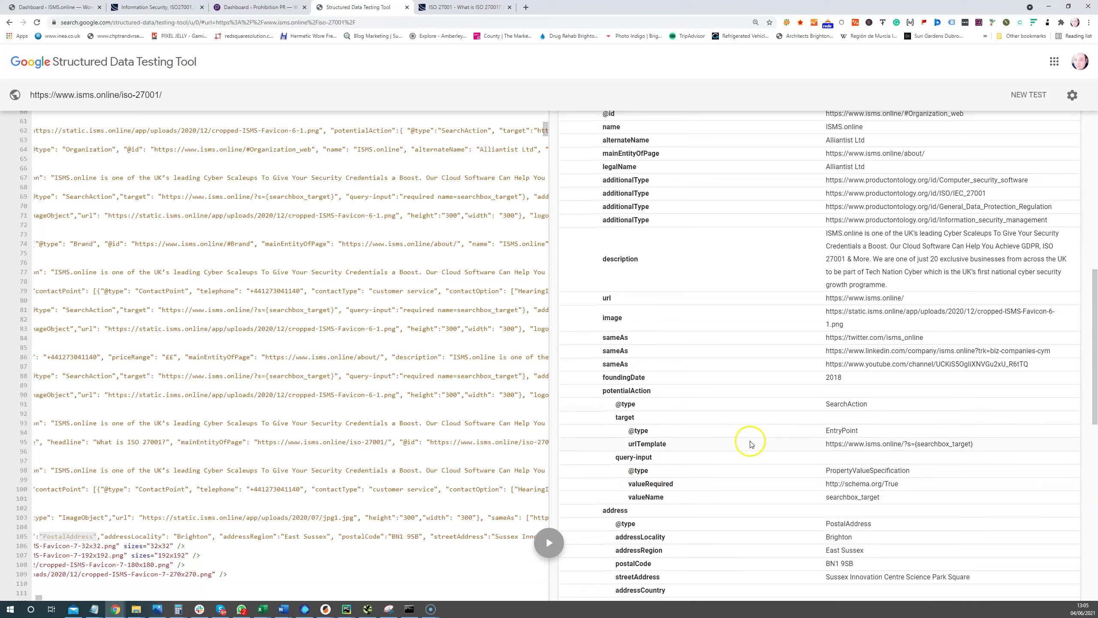
# Examine the rest of the WebSite item's properties, down through its location details and founding location.
pyautogui.scroll(-8, 750, 443)
pyautogui.scroll(-6, 819, 442)
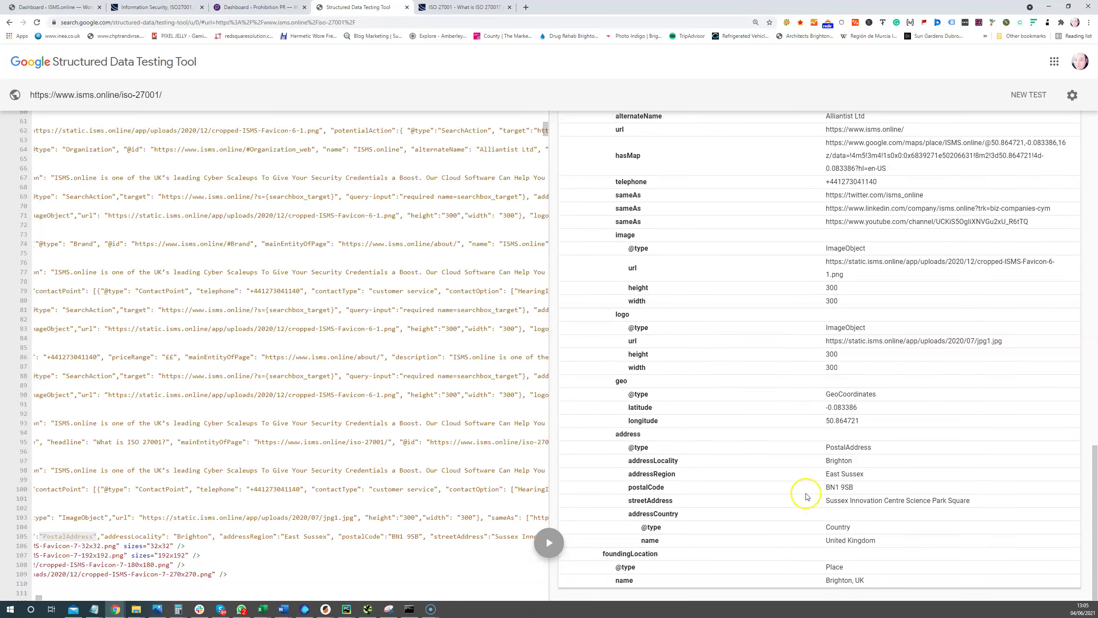
pyautogui.scroll(-15, 692, 562)
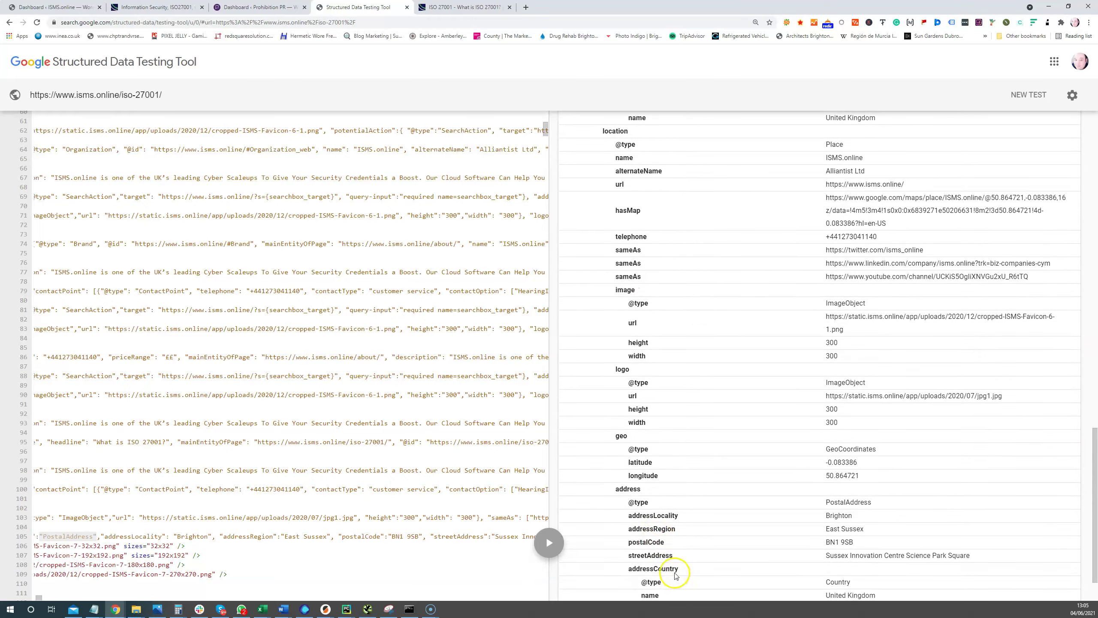
pyautogui.scroll(-2, 676, 573)
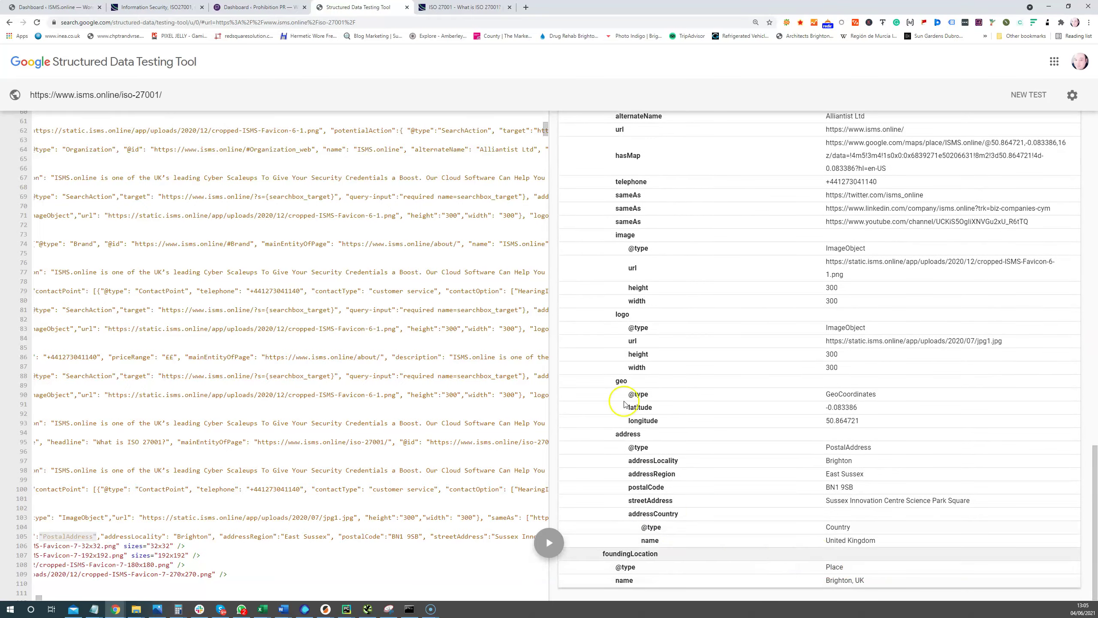
pyautogui.scroll(20, 712, 513)
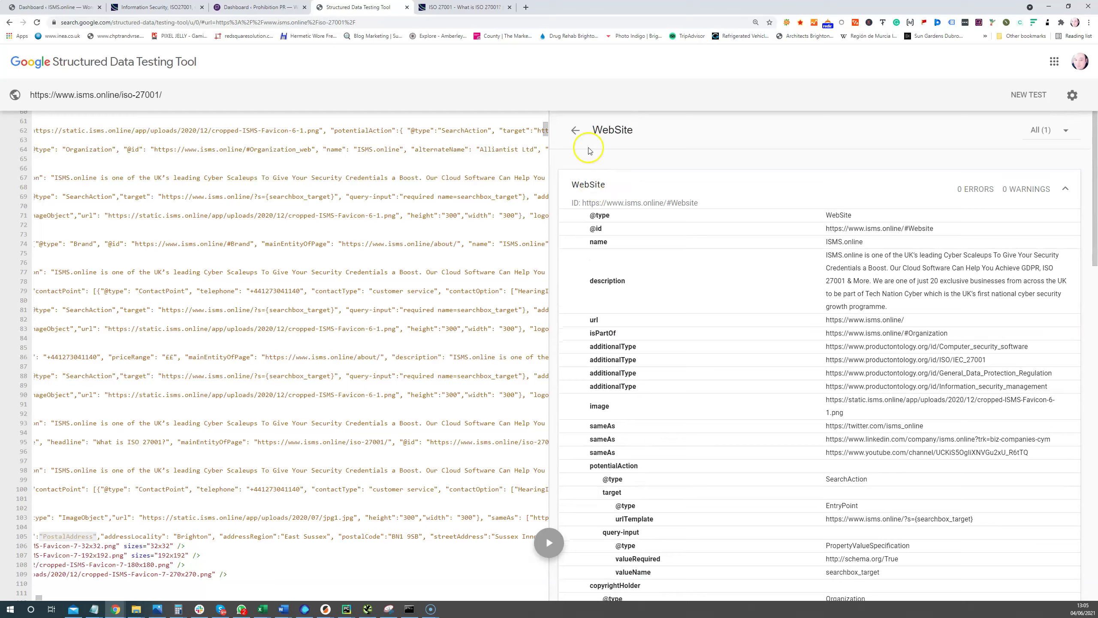
# Return to the detected items, open the FAQPage item and locate its first question in the page source.
pyautogui.click(575, 130)
pyautogui.click(627, 458)
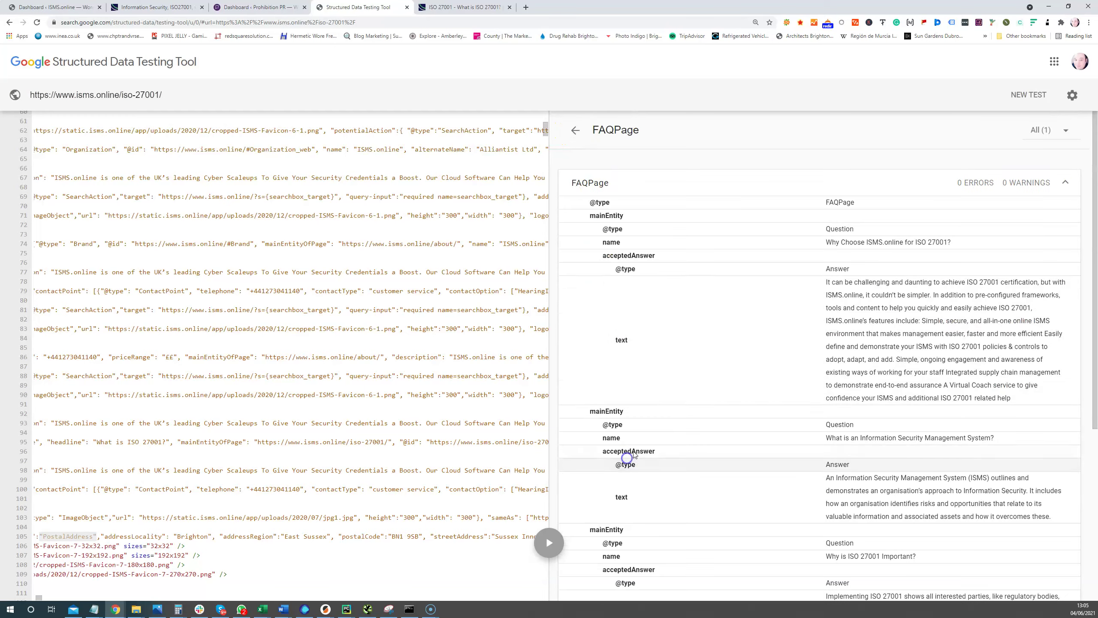
pyautogui.click(771, 230)
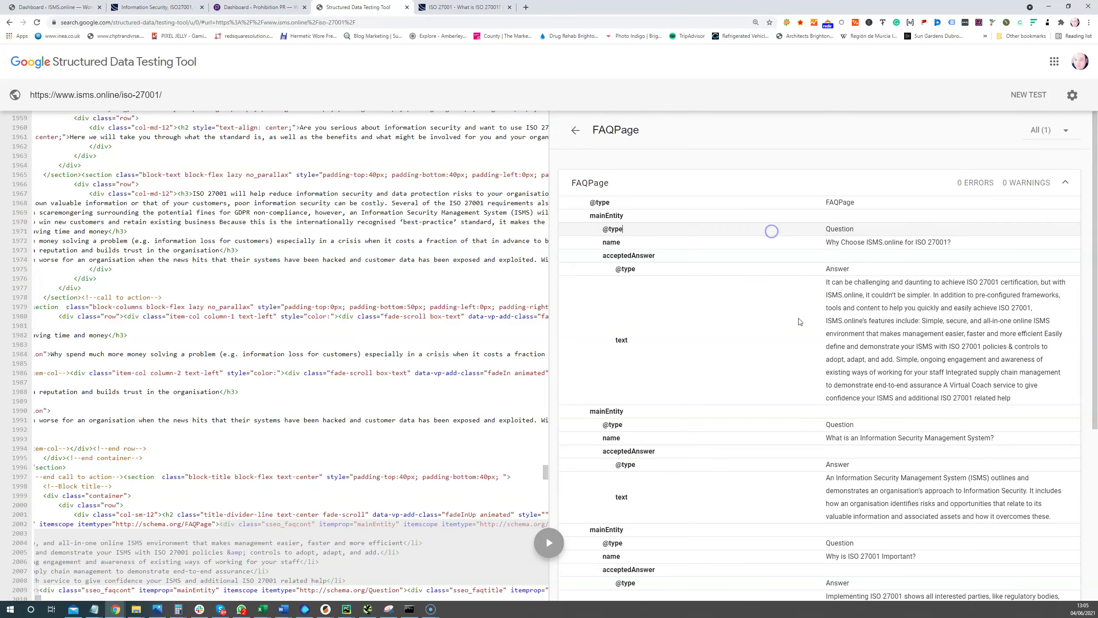
# Copy the site's base address, without the admin path, from the Prohibition PR dashboard's URL.
pyautogui.click(251, 7)
pyautogui.moveTo(114, 23); pyautogui.dragTo(61, 23)
pyautogui.hotkey('ctrl', 'c')
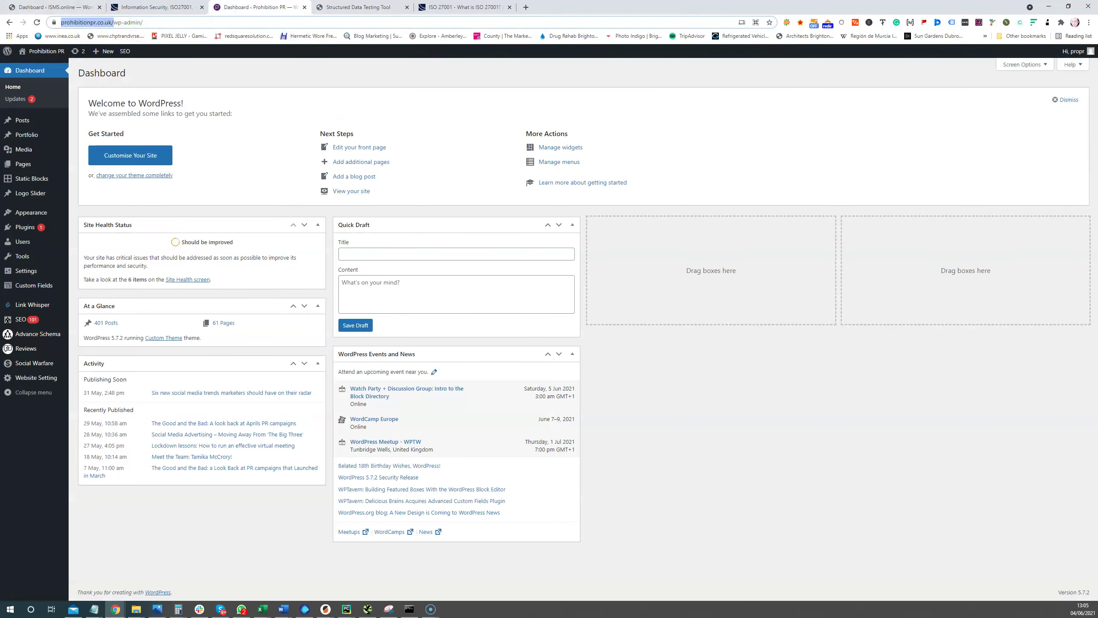
pyautogui.click(463, 7)
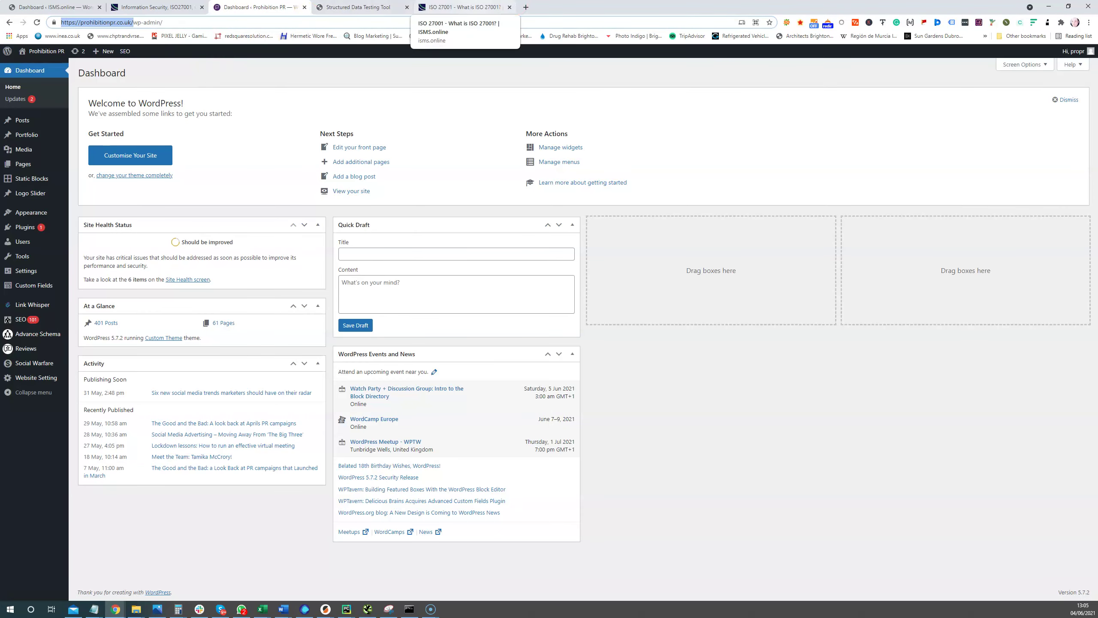
pyautogui.scroll(15, 405, 130)
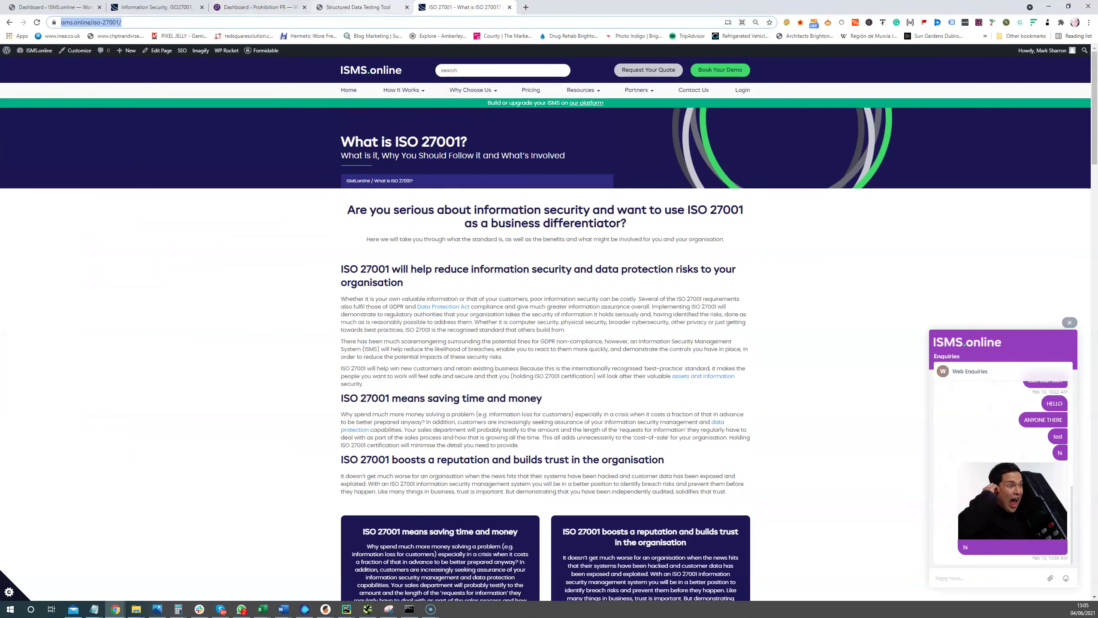
pyautogui.click(359, 7)
pyautogui.click(1012, 92)
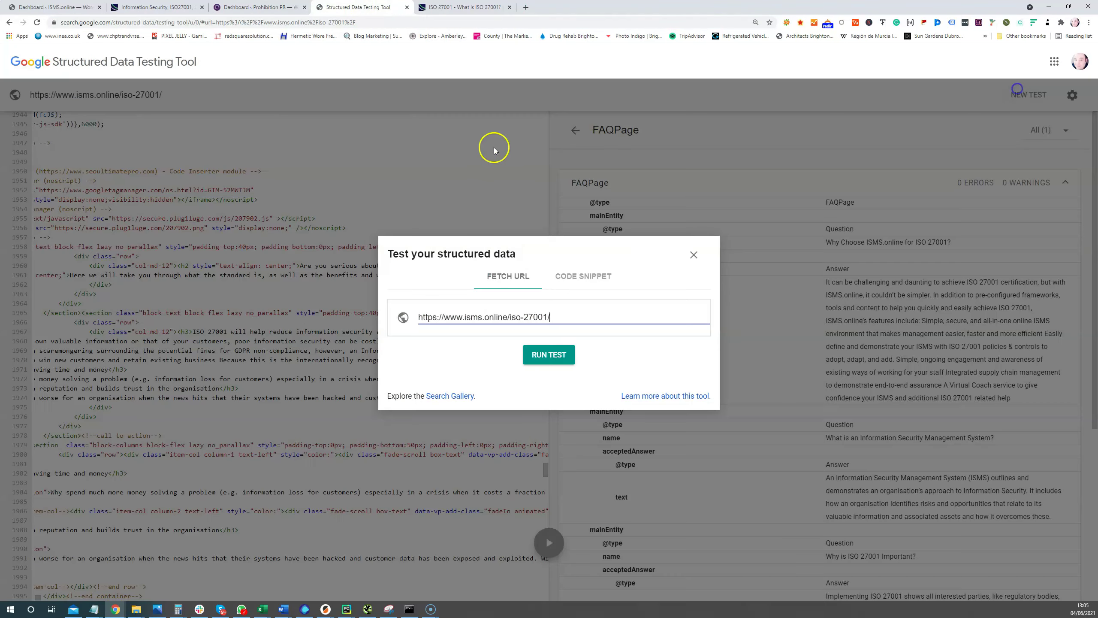
pyautogui.click(428, 301)
pyautogui.hotkey('ctrl', 'v')
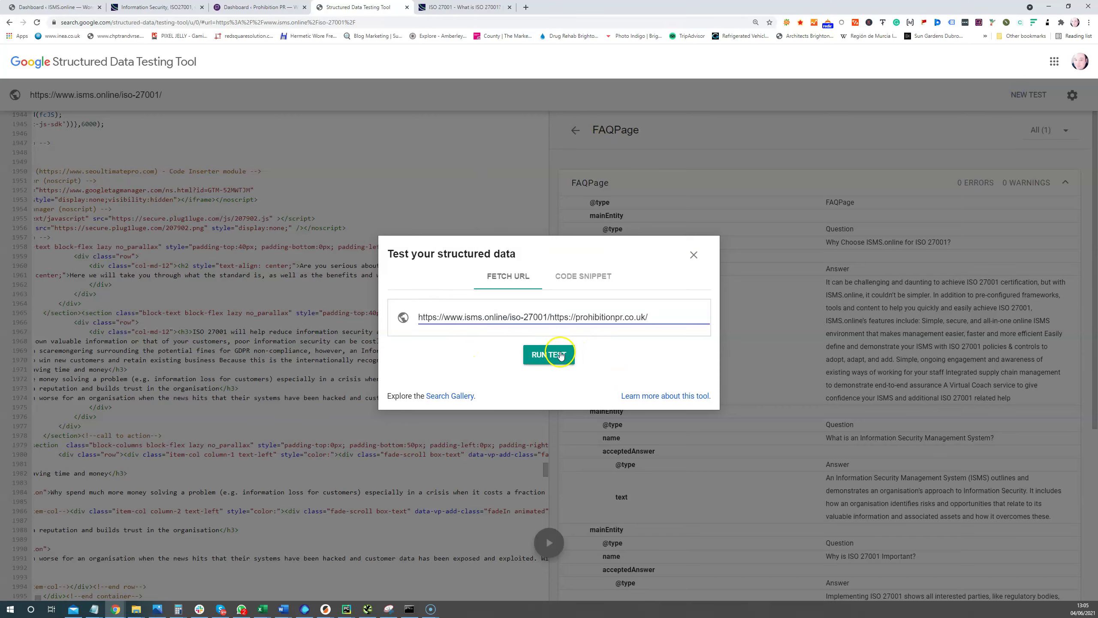
pyautogui.moveTo(549, 317); pyautogui.dragTo(357, 319)
pyautogui.press('BackSpace')
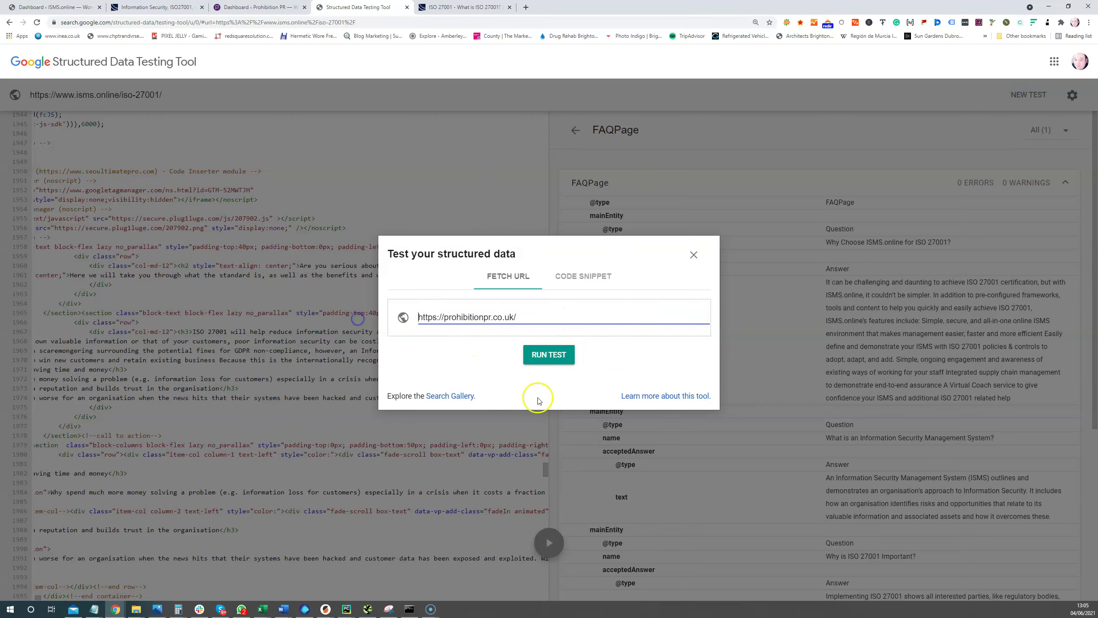
pyautogui.click(546, 362)
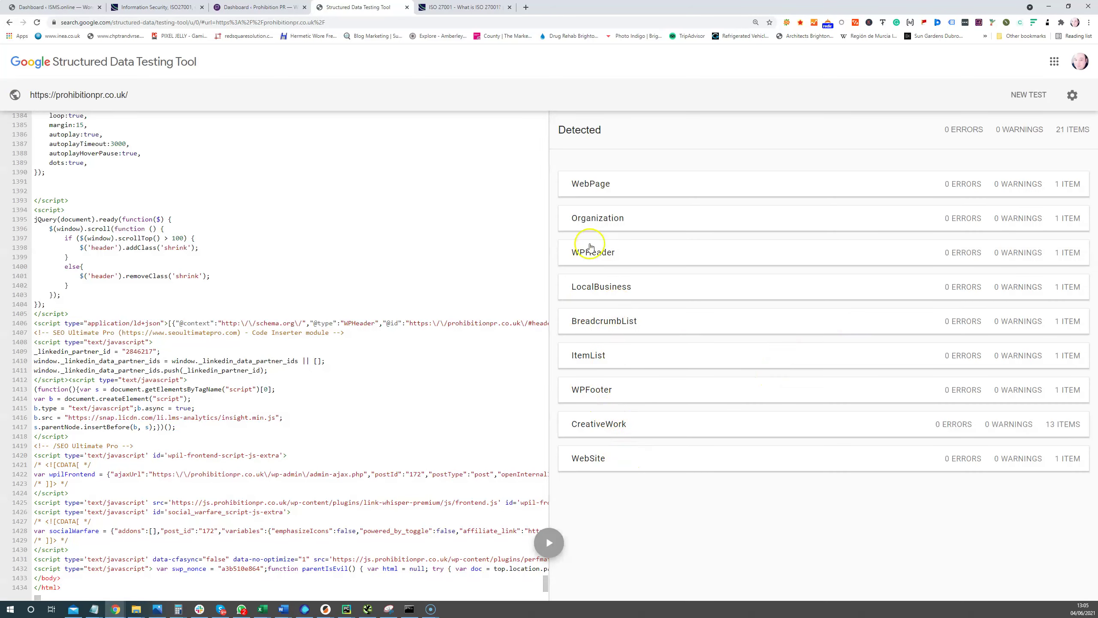
# Open the Prohibition PR WebPage item and examine its author and the alternate names of the Business about entity.
pyautogui.click(613, 193)
pyautogui.scroll(-3, 666, 357)
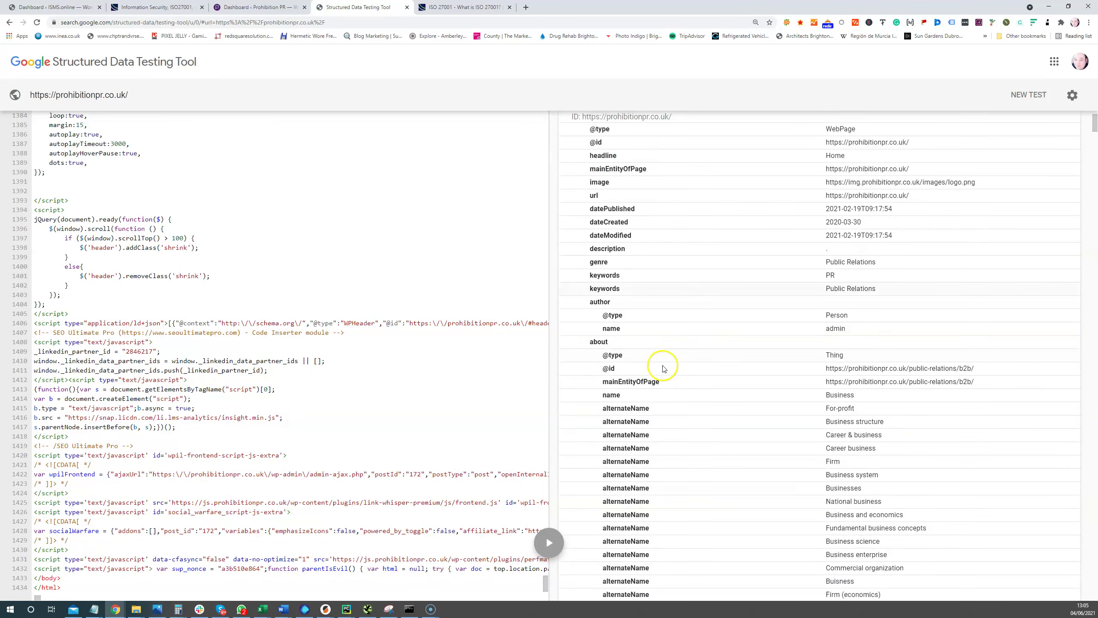
pyautogui.moveTo(857, 307); pyautogui.dragTo(949, 340)
pyautogui.moveTo(825, 353); pyautogui.dragTo(938, 538)
pyautogui.scroll(-1, 886, 511)
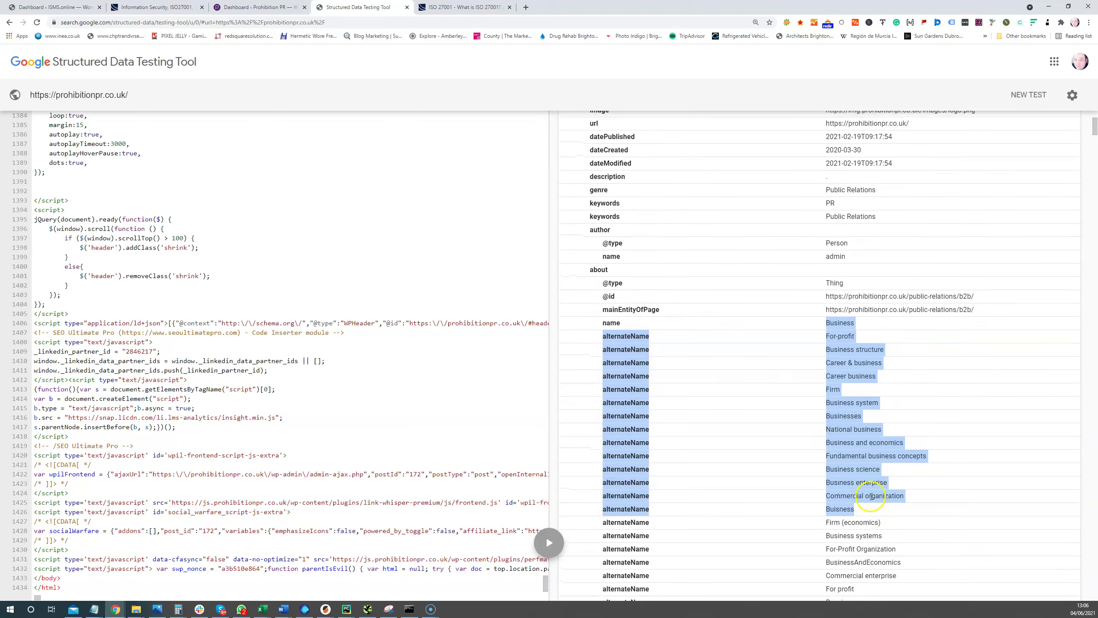
pyautogui.scroll(1, 871, 496)
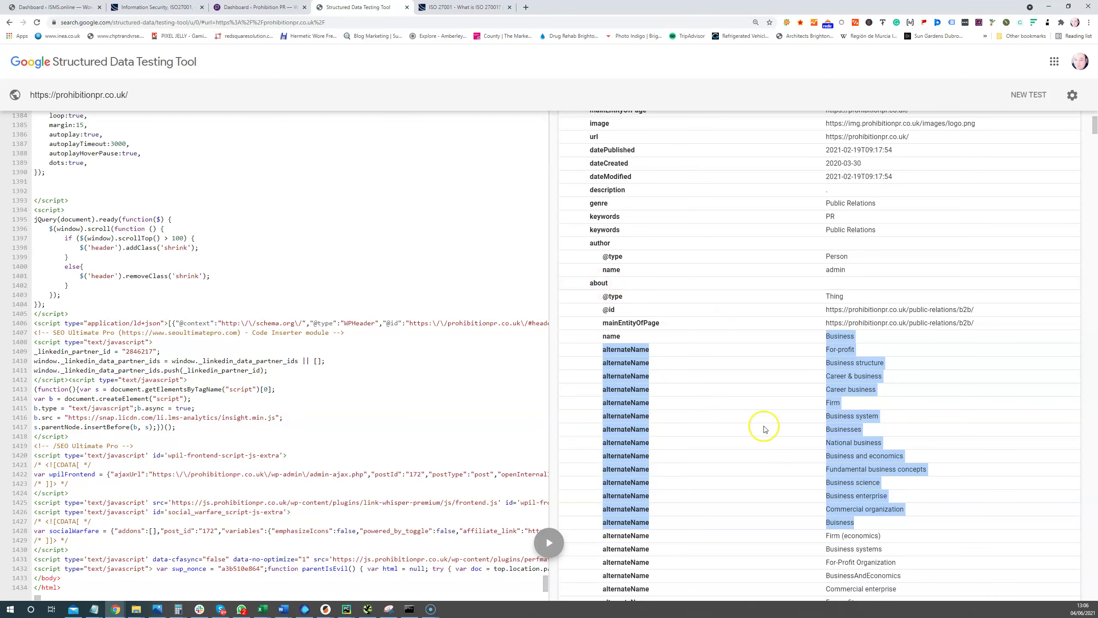
# Read the Business entity's description, disambiguating description, sameAs links and URL.
pyautogui.scroll(-3, 809, 498)
pyautogui.scroll(-2, 786, 446)
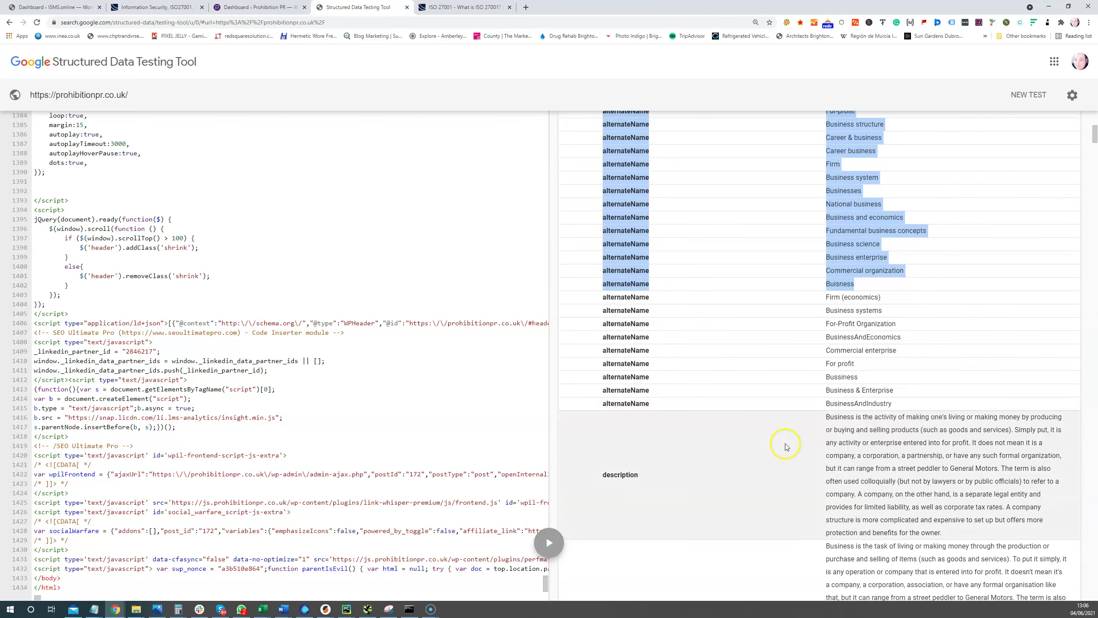
pyautogui.scroll(-4, 780, 446)
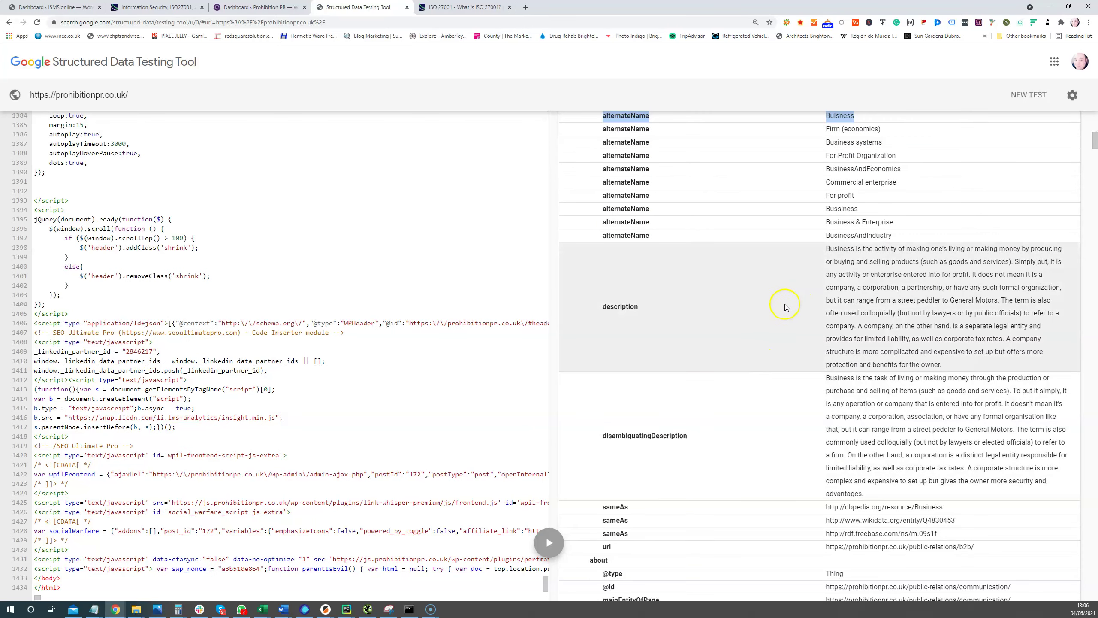
pyautogui.scroll(-4, 884, 287)
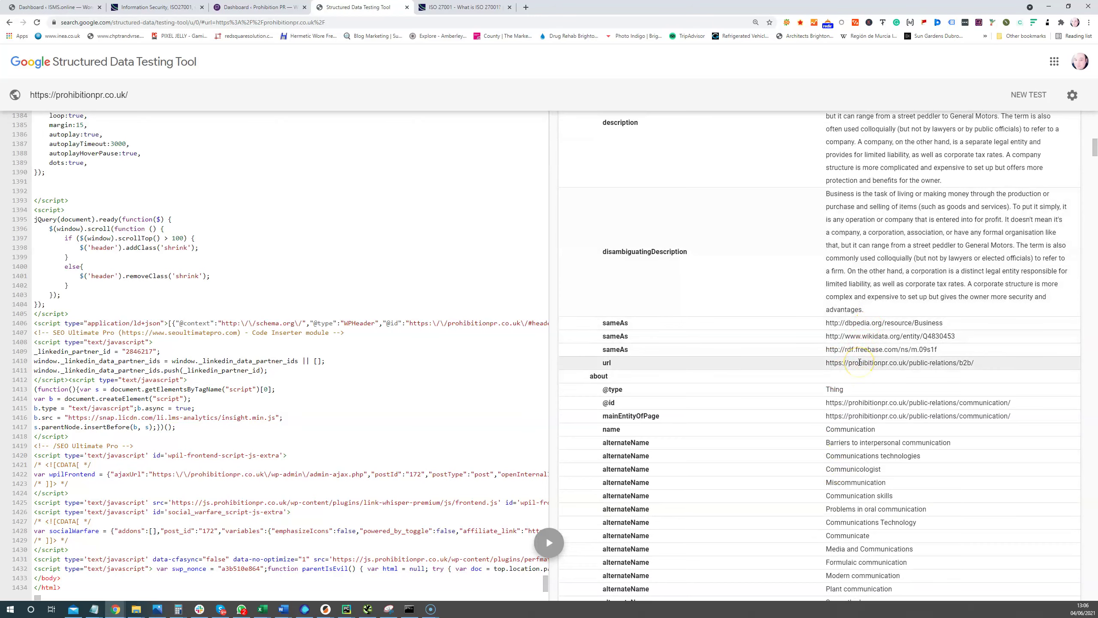
# Examine the remaining about entities in the WebPage item, from Communication through Digital marketing, down to the mentions.
pyautogui.scroll(-20, 859, 362)
pyautogui.scroll(-12, 859, 363)
pyautogui.scroll(-20, 859, 363)
pyautogui.scroll(-20, 859, 362)
pyautogui.scroll(-20, 859, 362)
pyautogui.scroll(-20, 857, 366)
pyautogui.scroll(-20, 727, 391)
pyautogui.scroll(-10, 727, 393)
pyautogui.scroll(-15, 661, 379)
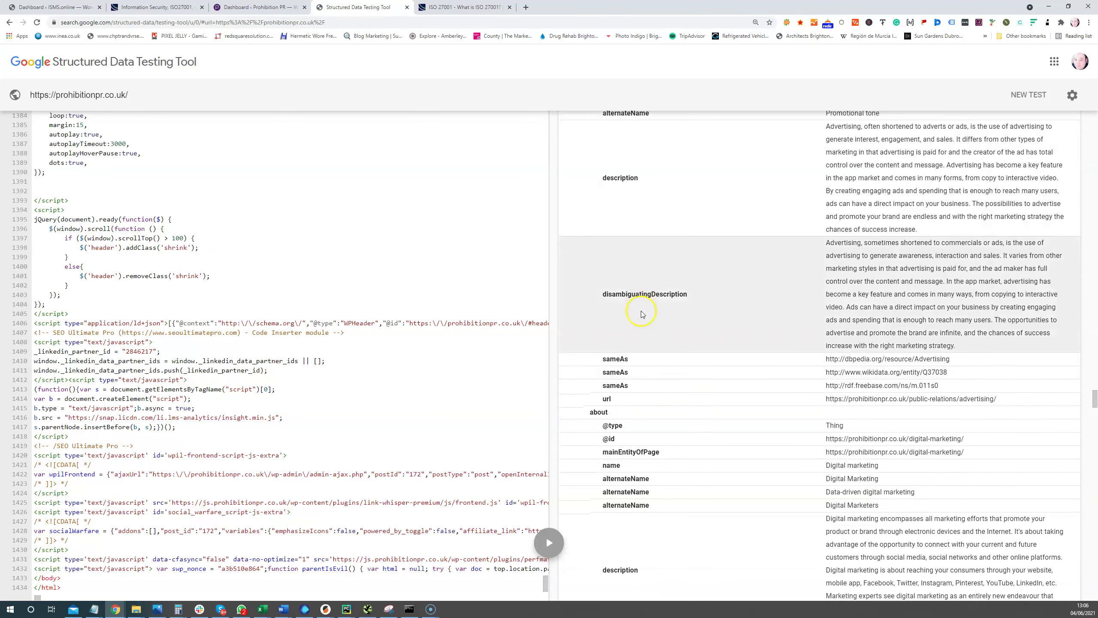
pyautogui.scroll(-15, 641, 313)
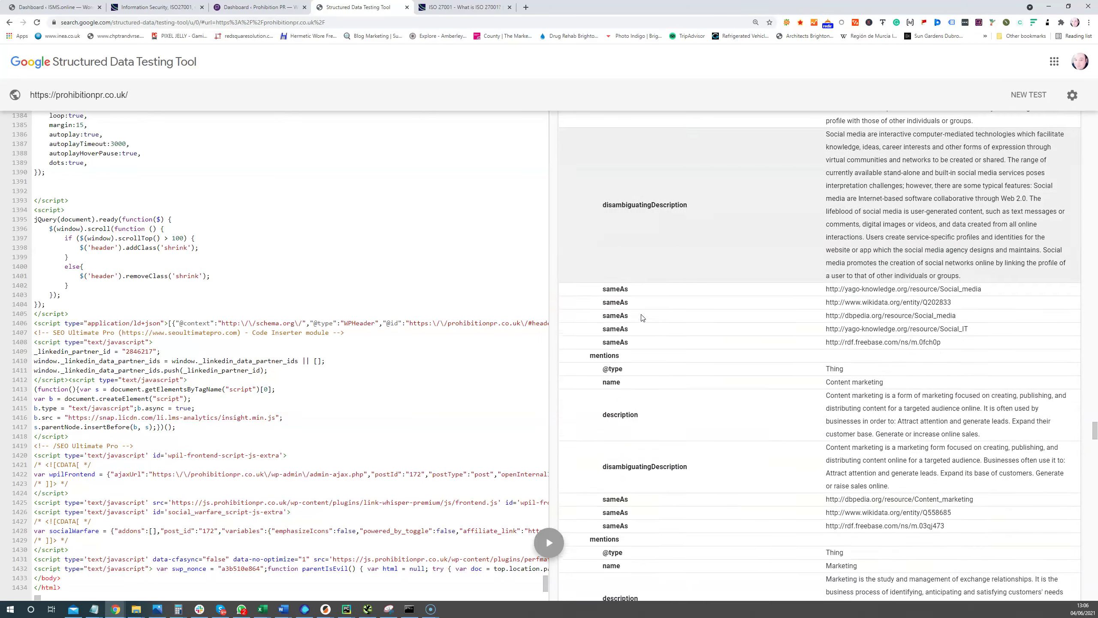
# Examine the Content marketing mention, highlighting its name, description and sameAs links.
pyautogui.scroll(-2, 641, 318)
pyautogui.moveTo(601, 302); pyautogui.dragTo(981, 345)
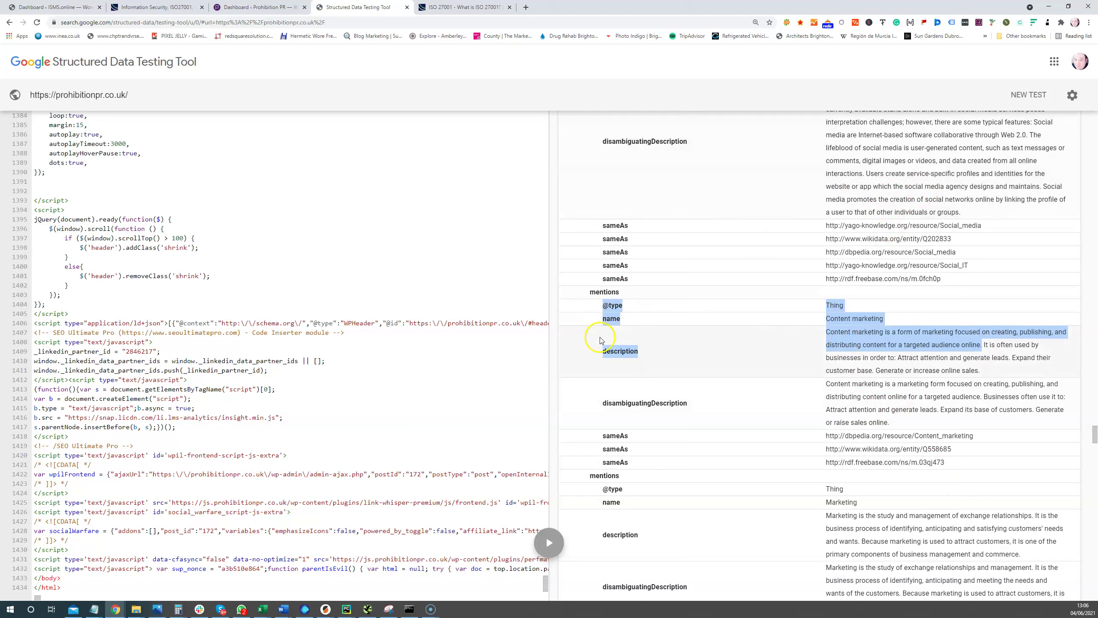
pyautogui.moveTo(981, 370); pyautogui.dragTo(593, 320)
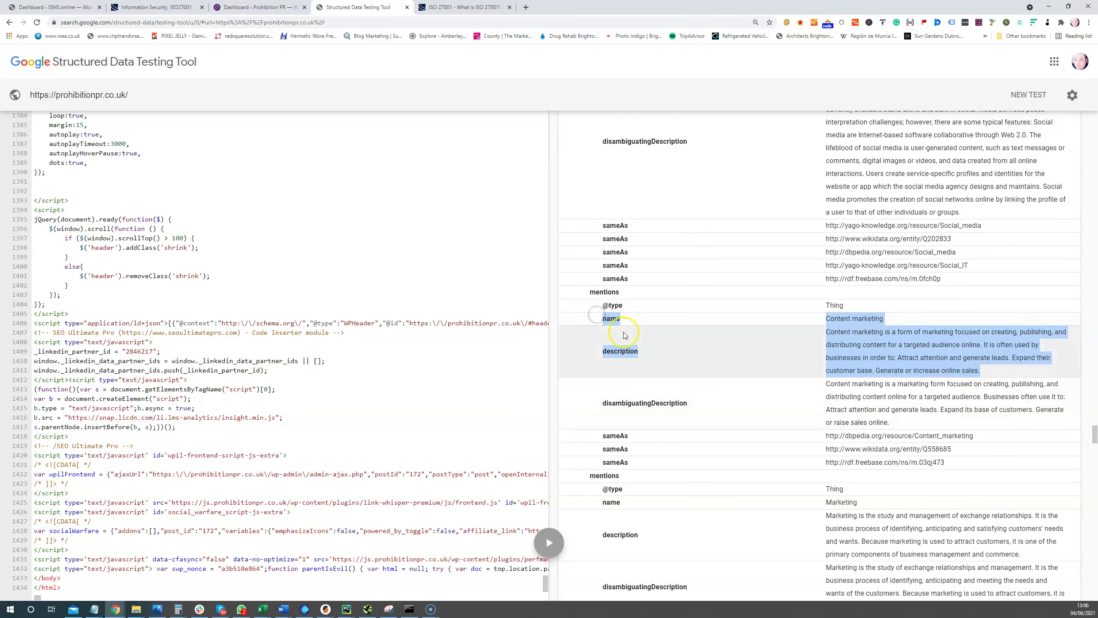
pyautogui.doubleClick(612, 435)
pyautogui.moveTo(613, 435); pyautogui.dragTo(994, 461)
# Review the Social media mention and the about entities above it, and return to the list of detected items.
pyautogui.scroll(10, 964, 461)
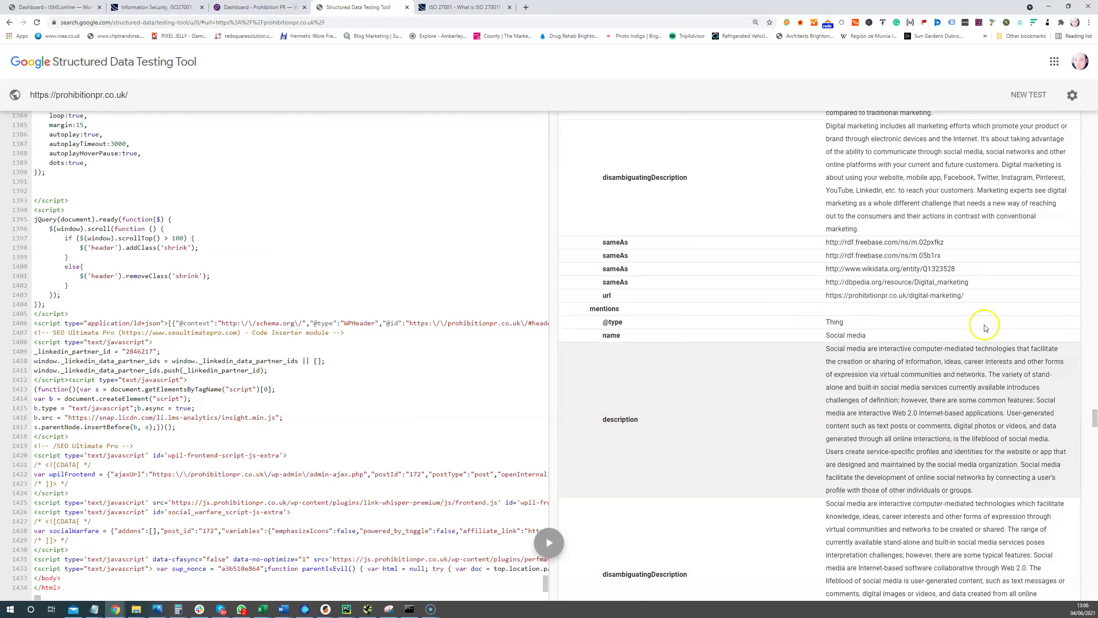
pyautogui.scroll(-3, 985, 328)
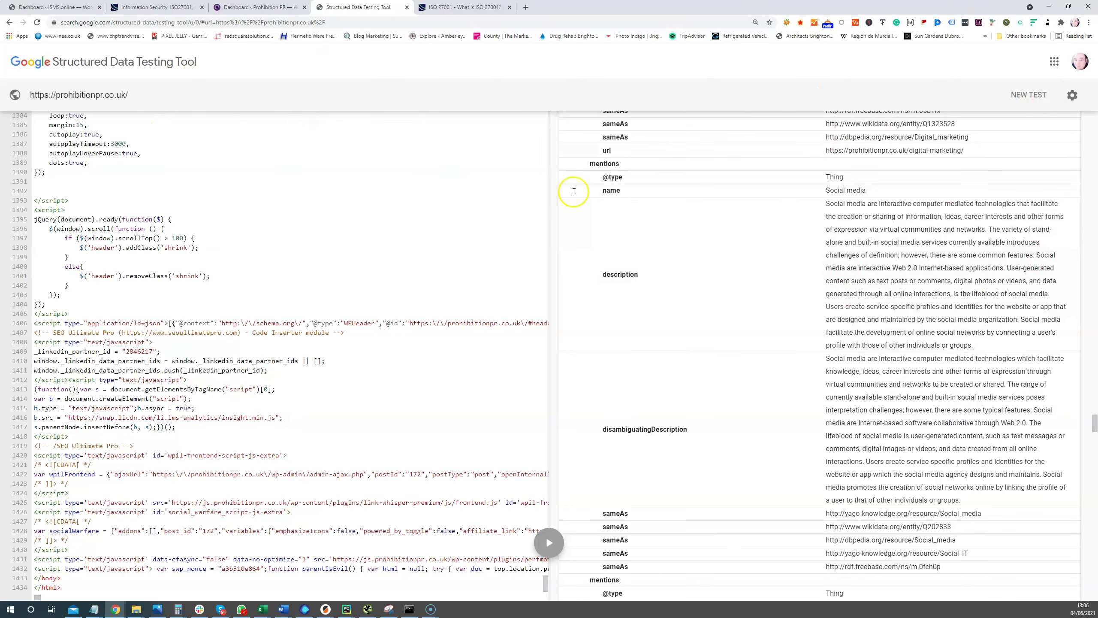
pyautogui.scroll(20, 883, 260)
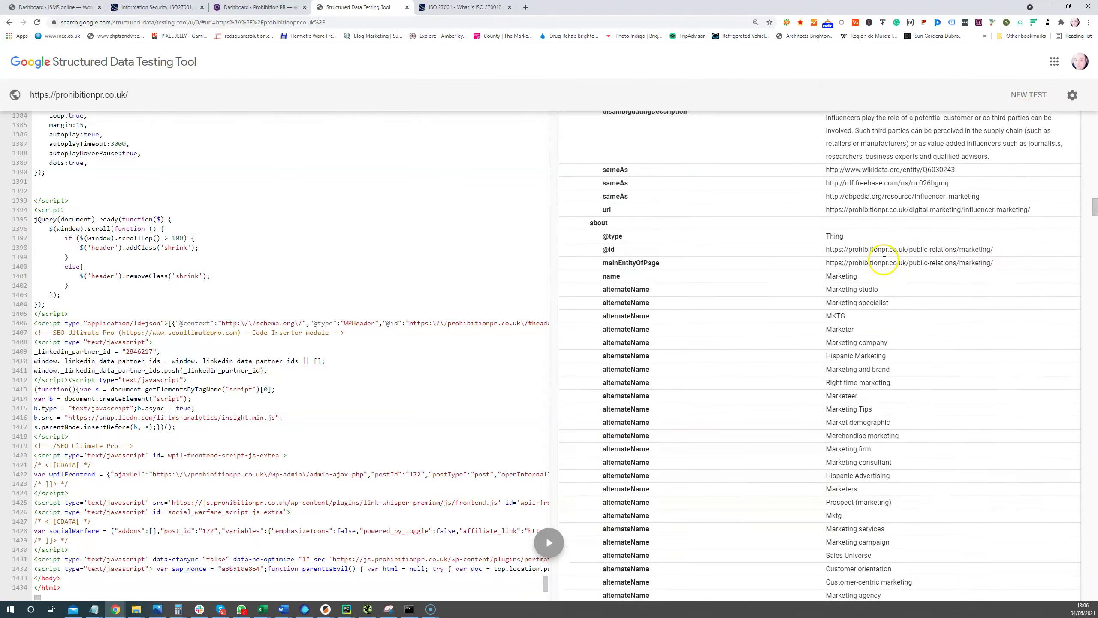
pyautogui.scroll(6, 884, 259)
pyautogui.click(573, 131)
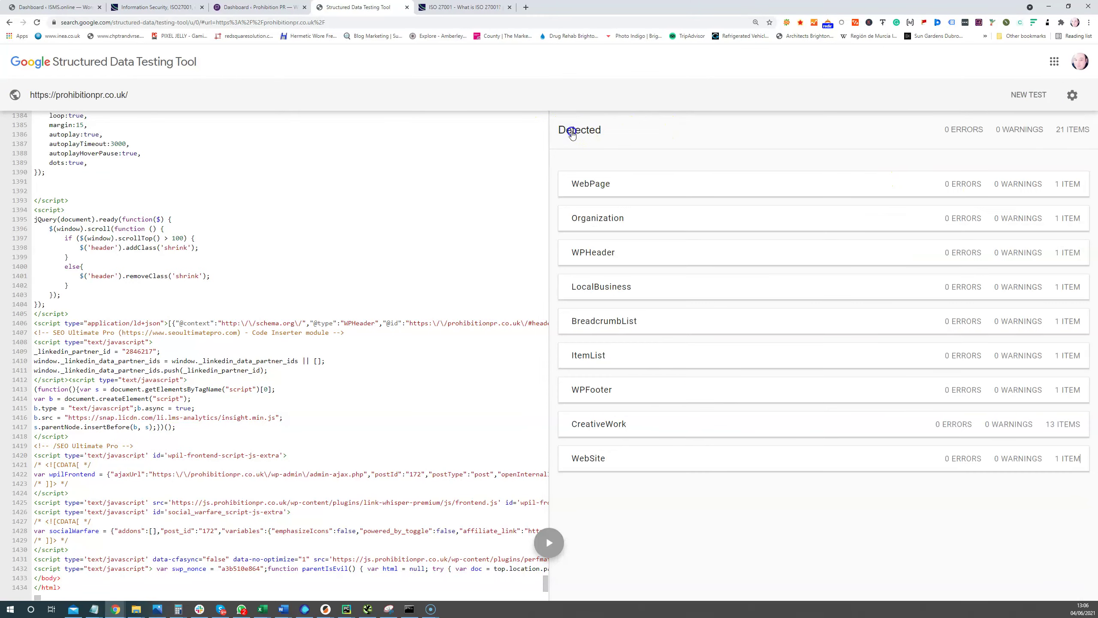
# Open the CreativeWork items and examine the second entry's citation, descriptions, keywords and Wikidata URL.
pyautogui.click(623, 423)
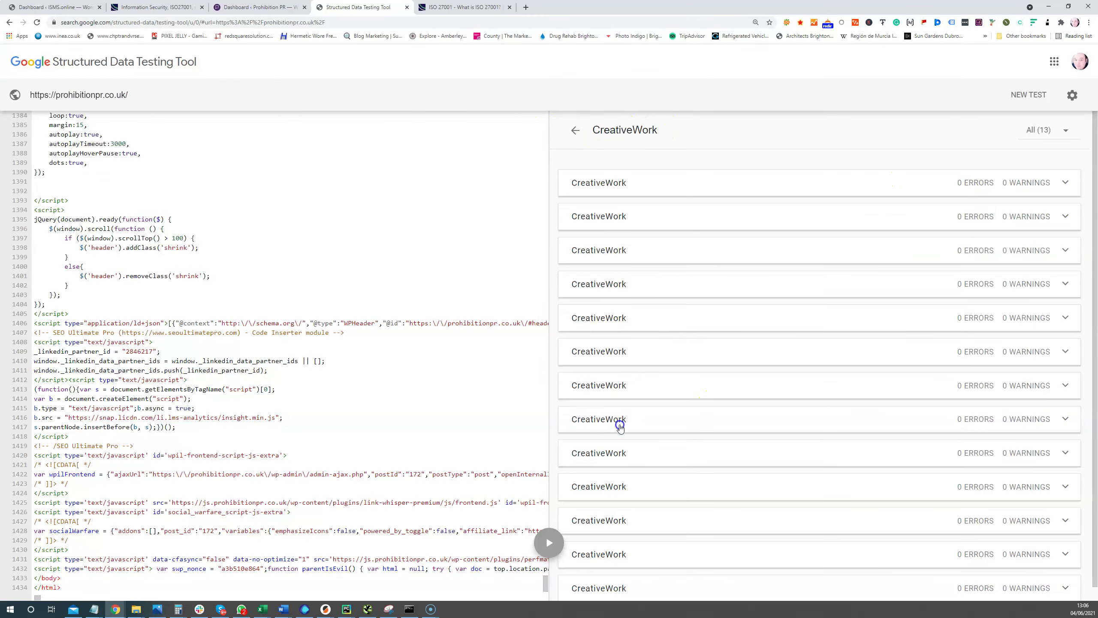
pyautogui.click(627, 217)
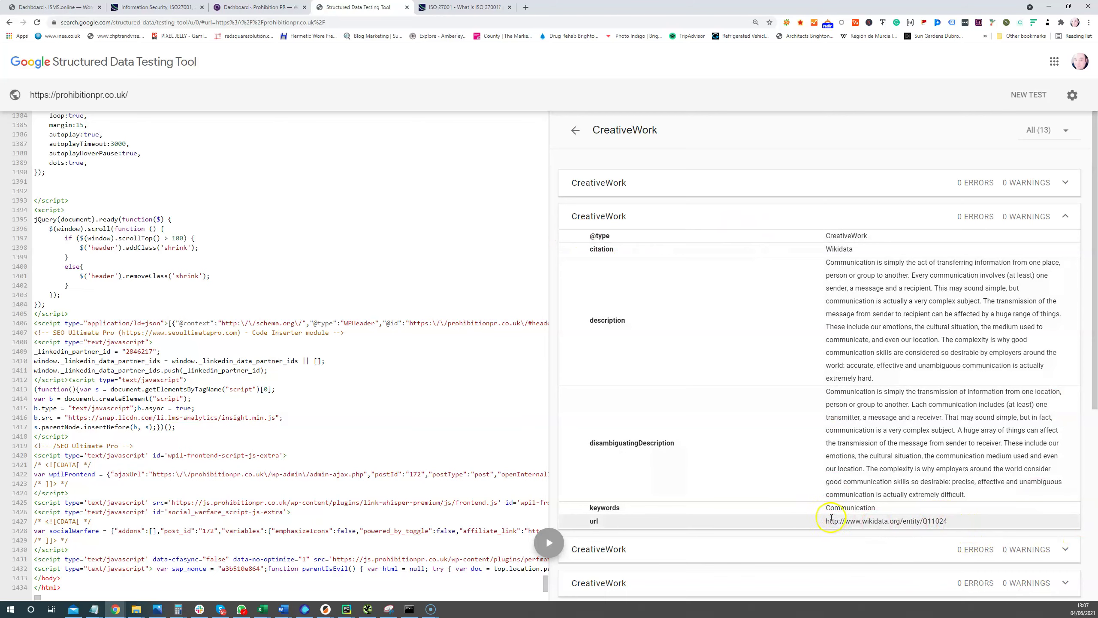
pyautogui.click(753, 464)
# Switch to the ISMS.online WordPress dashboard and open the FAQ Category page of the Advance Schema plugin.
pyautogui.click(56, 7)
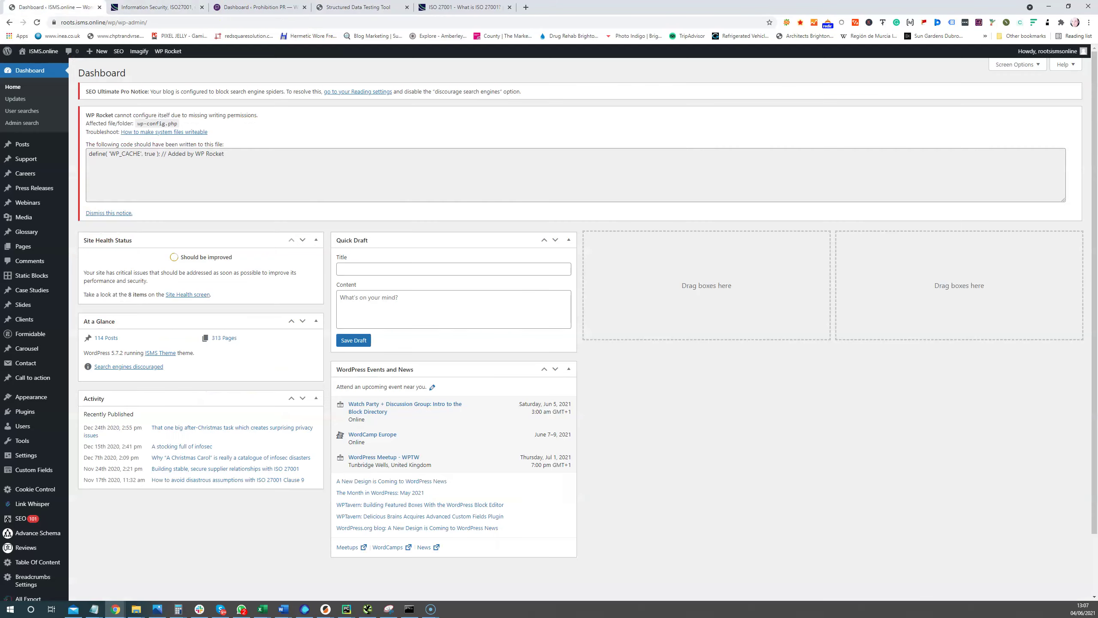
pyautogui.scroll(-3, 273, 360)
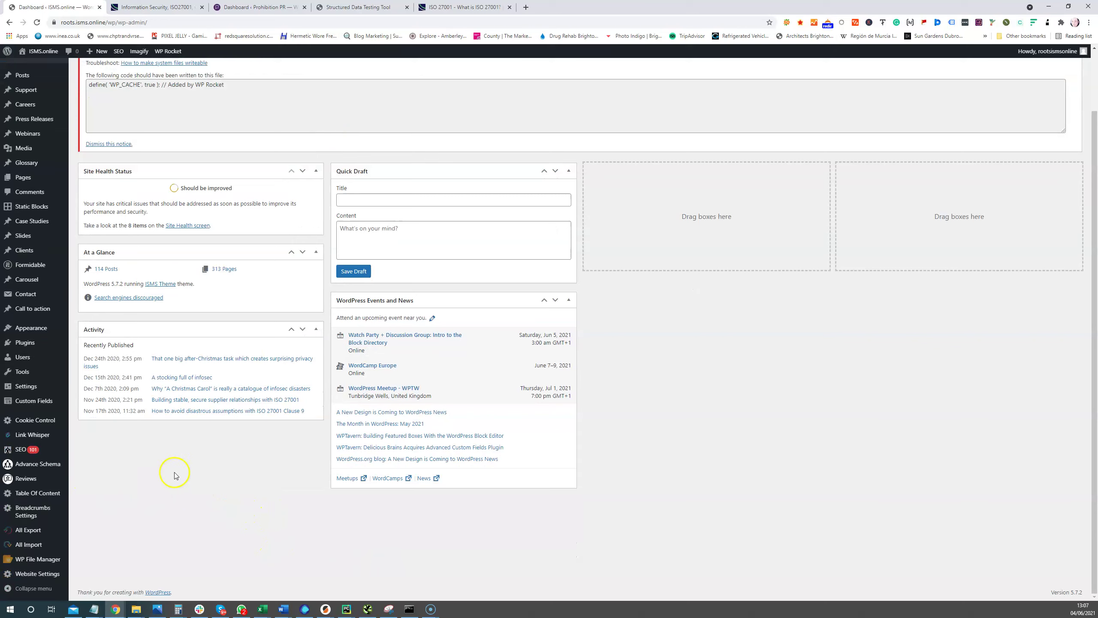
pyautogui.moveTo(48, 464)
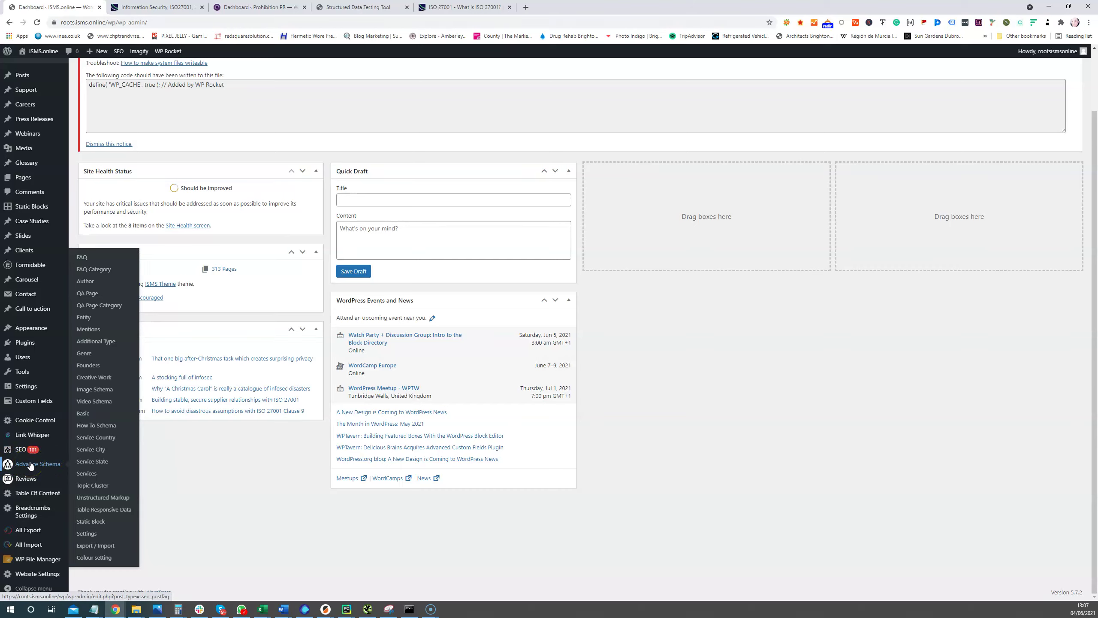
pyautogui.click(27, 479)
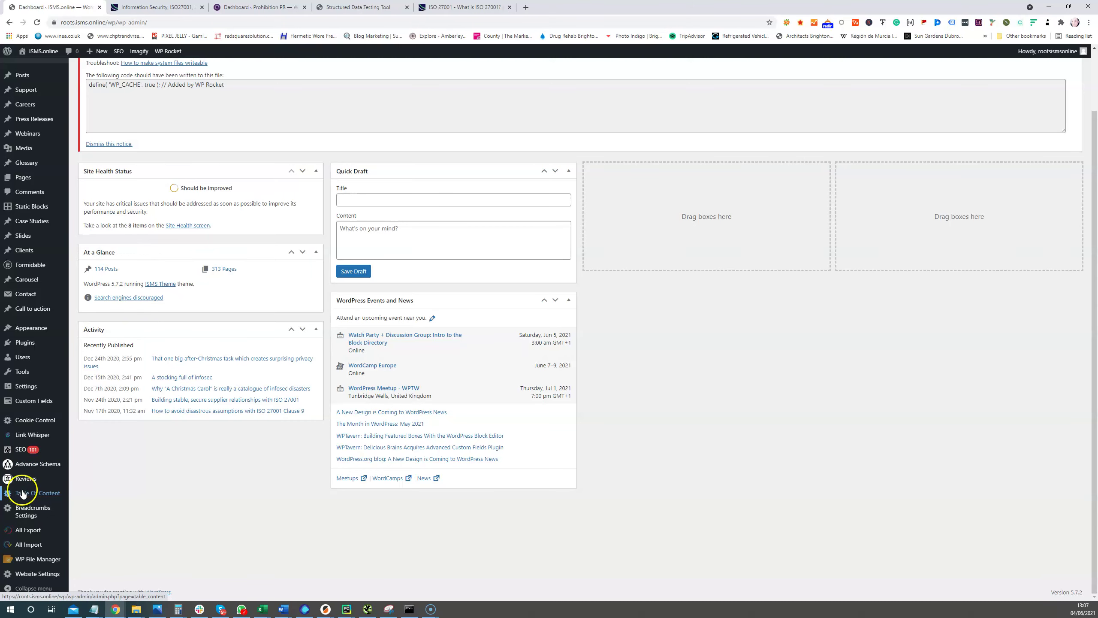
pyautogui.click(36, 466)
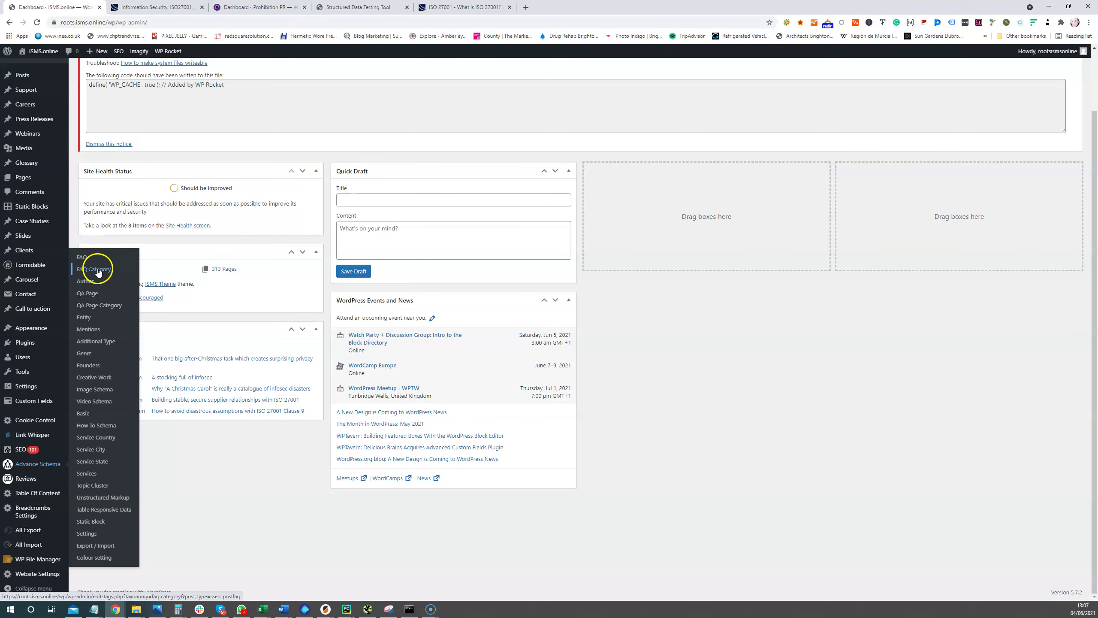
pyautogui.click(99, 269)
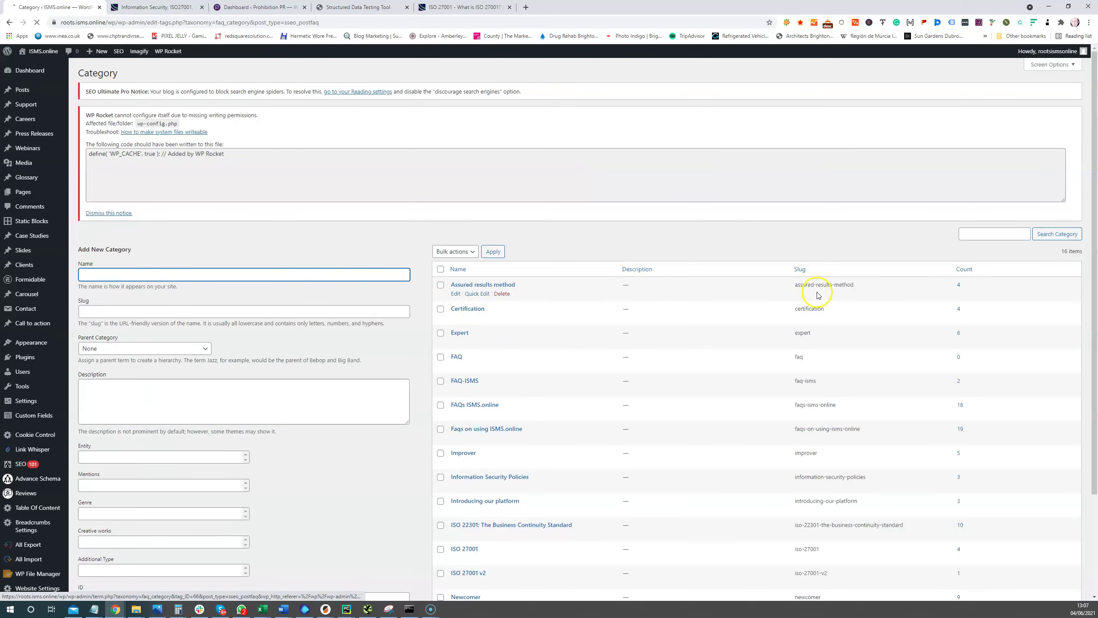
# Highlight the slug of the Assured results method FAQ category and open the list of FAQs assigned to it.
pyautogui.moveTo(854, 285); pyautogui.dragTo(795, 284)
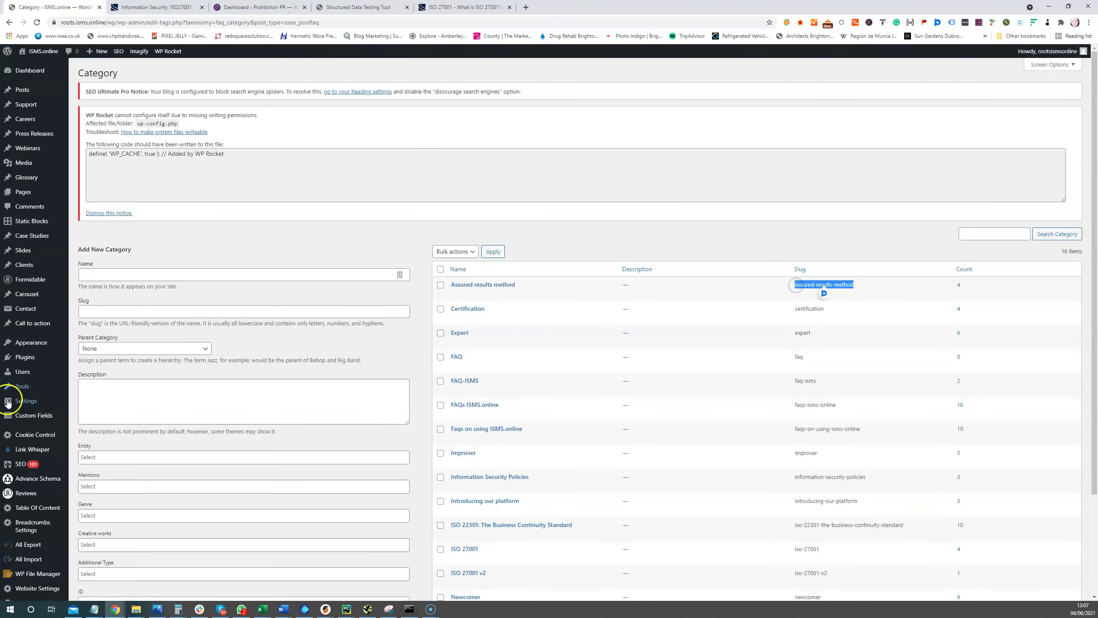
pyautogui.scroll(-3, 184, 404)
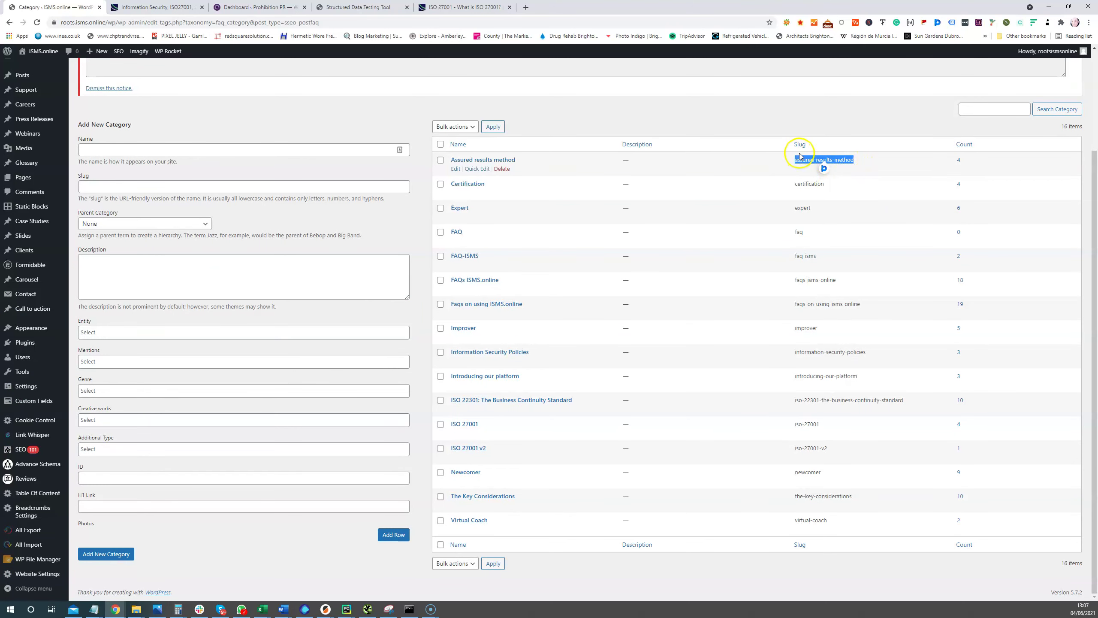
pyautogui.click(958, 160)
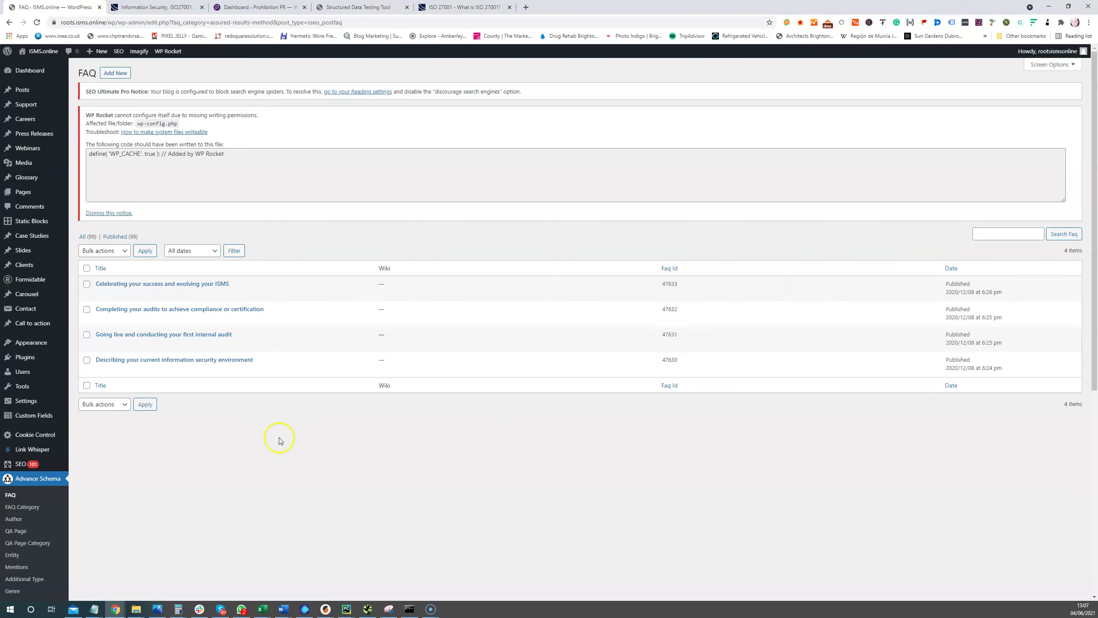
# Open the Advance Schema settings and highlight the FAQ and FAQ By Category shortcodes.
pyautogui.scroll(-5, 275, 432)
pyautogui.click(18, 510)
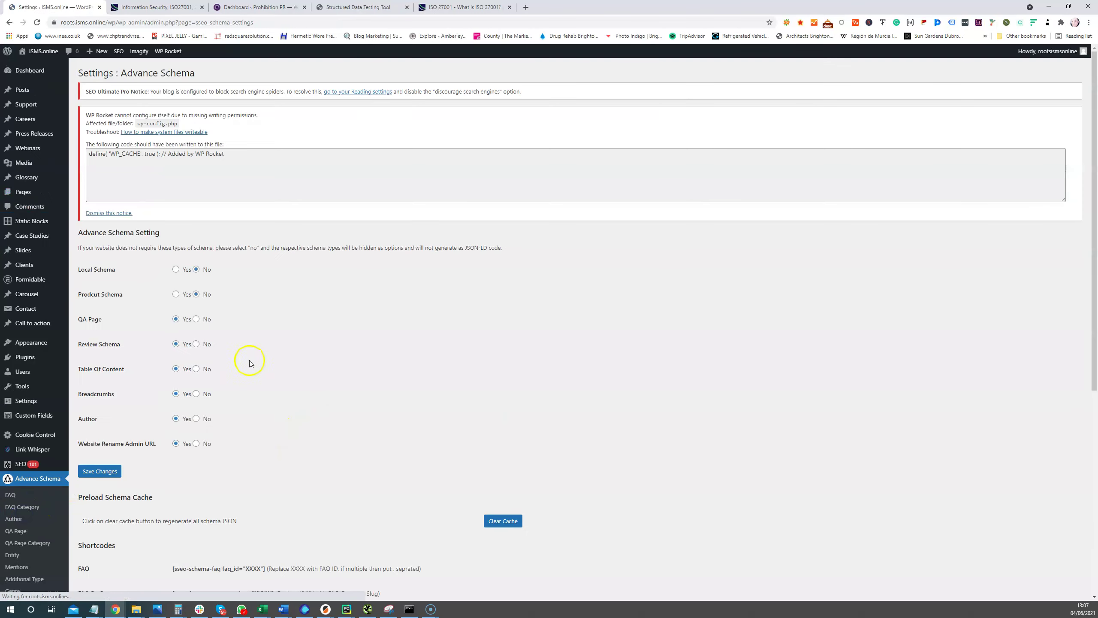
pyautogui.scroll(-7, 198, 493)
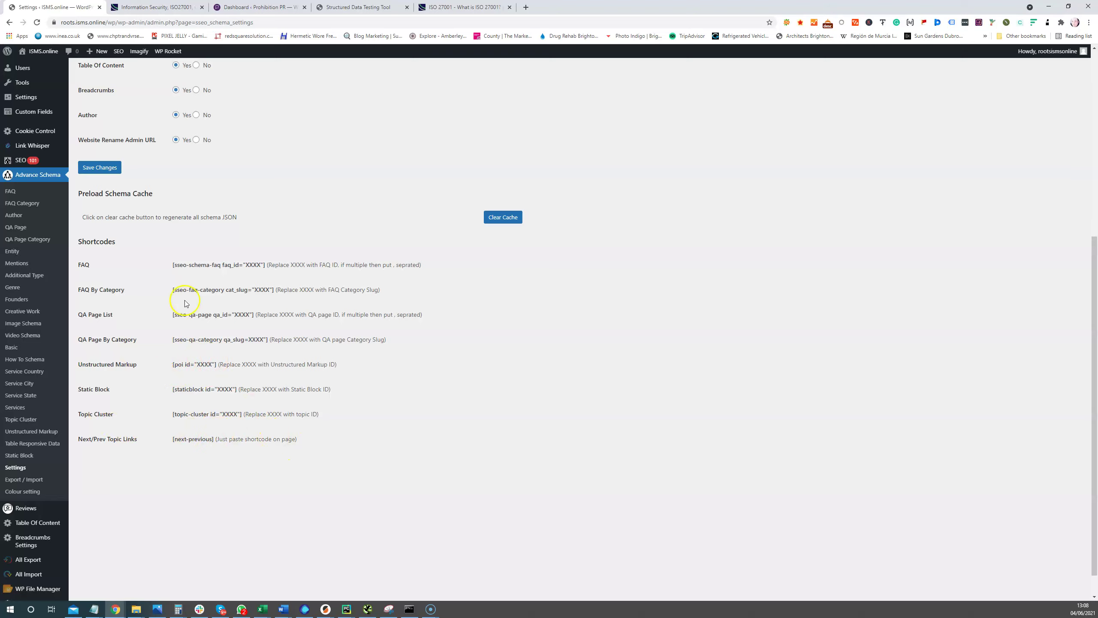
pyautogui.moveTo(170, 261); pyautogui.dragTo(265, 259)
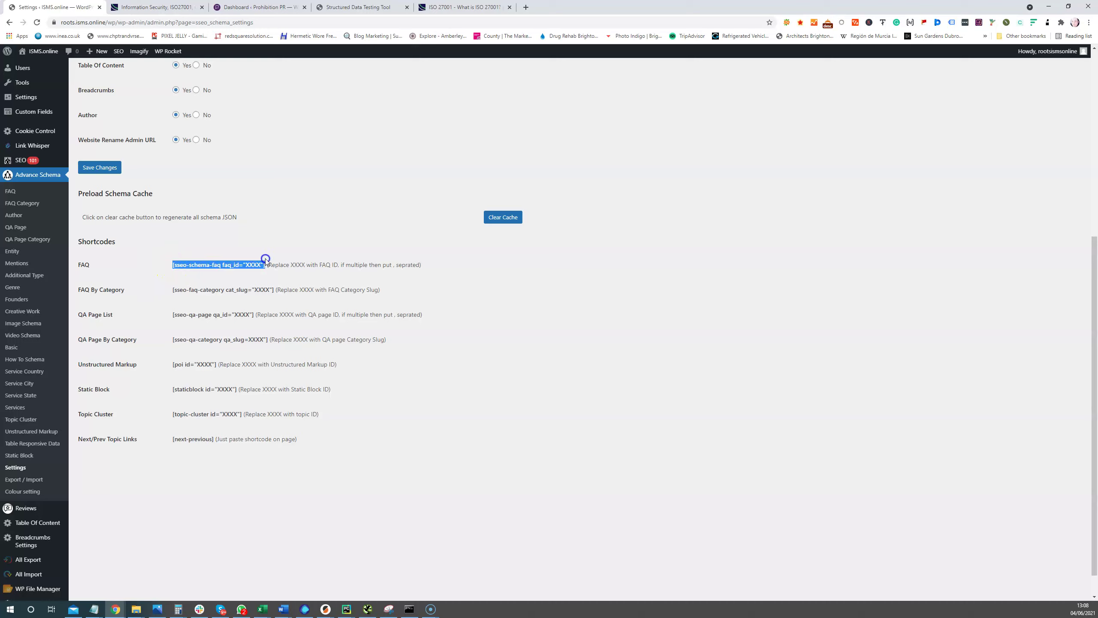
pyautogui.click(183, 289)
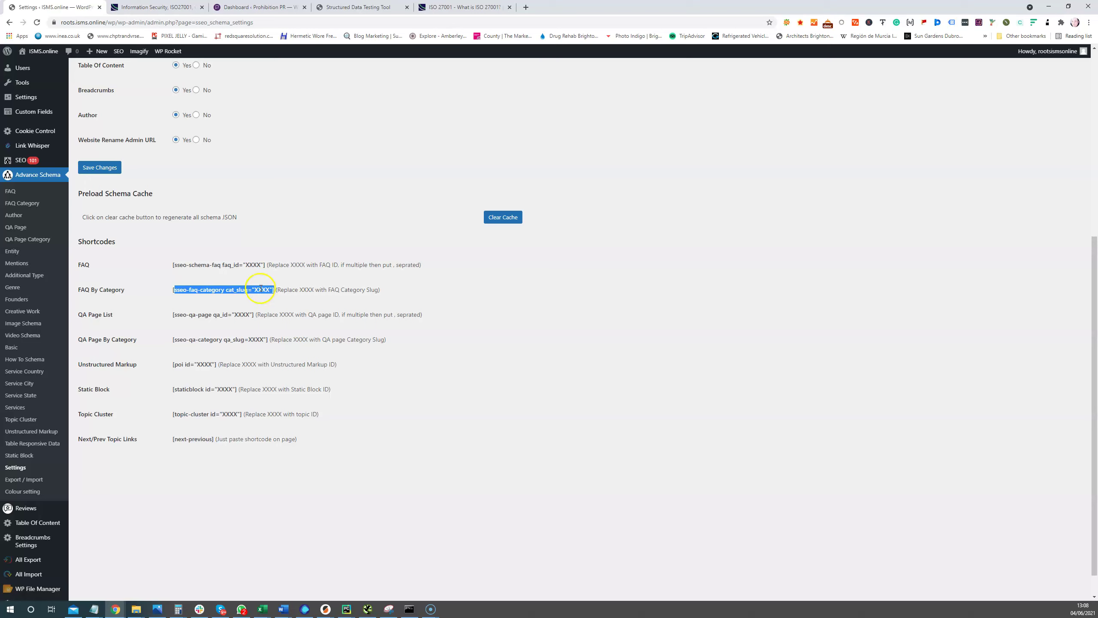
# Open the Author list of Advance Schema, edit the existing author entry and review its personal and description fields.
pyautogui.click(12, 215)
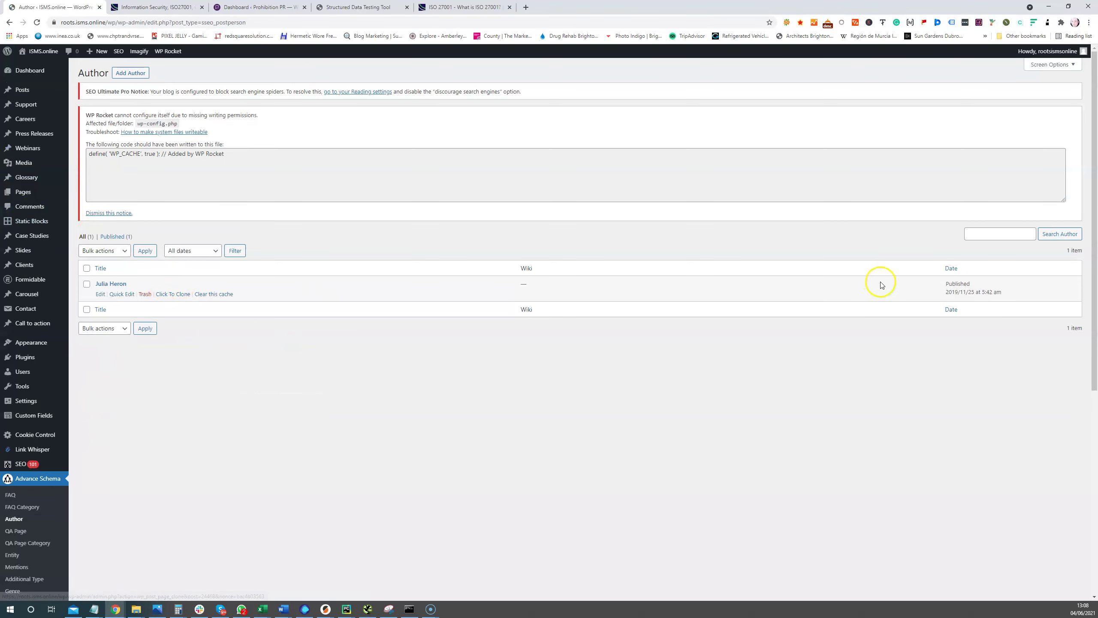
pyautogui.scroll(-3, 65, 424)
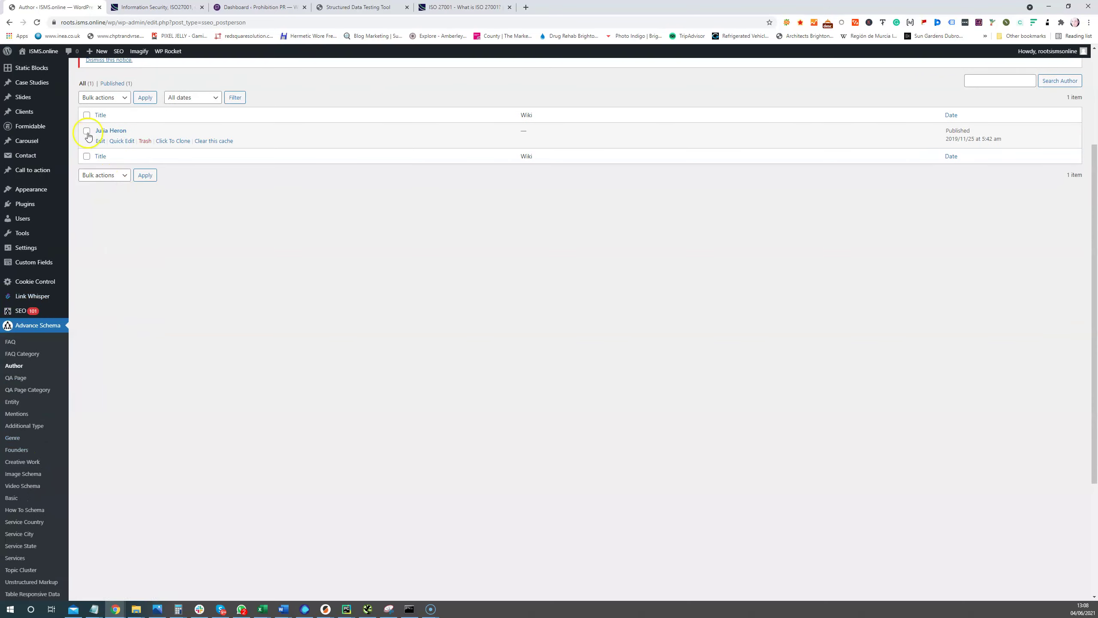
pyautogui.click(97, 140)
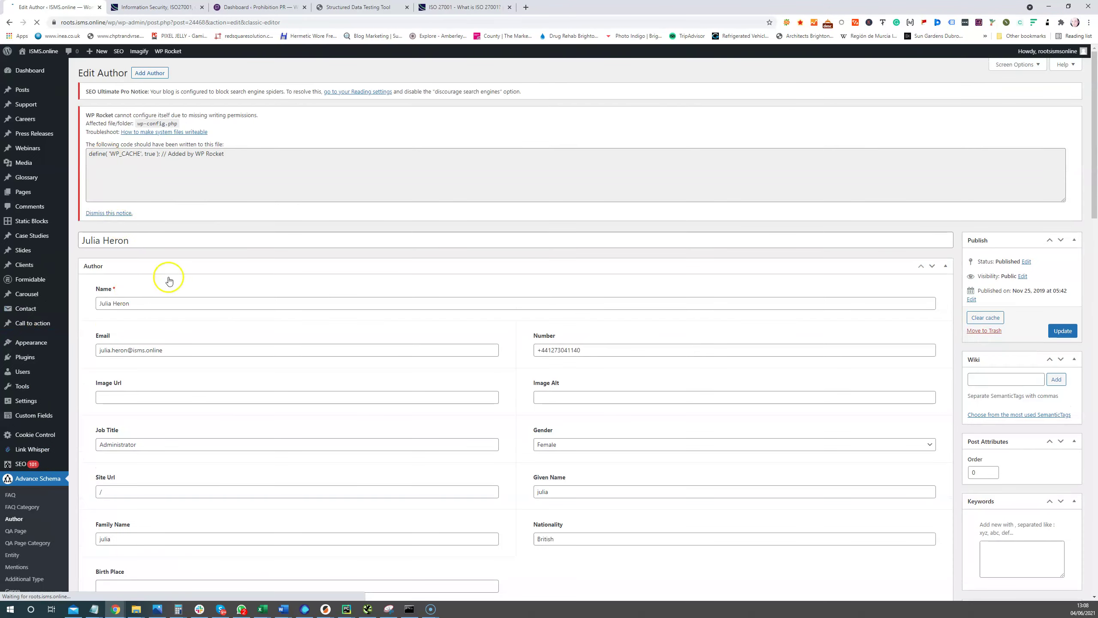
pyautogui.scroll(-5, 270, 238)
pyautogui.scroll(2, 218, 215)
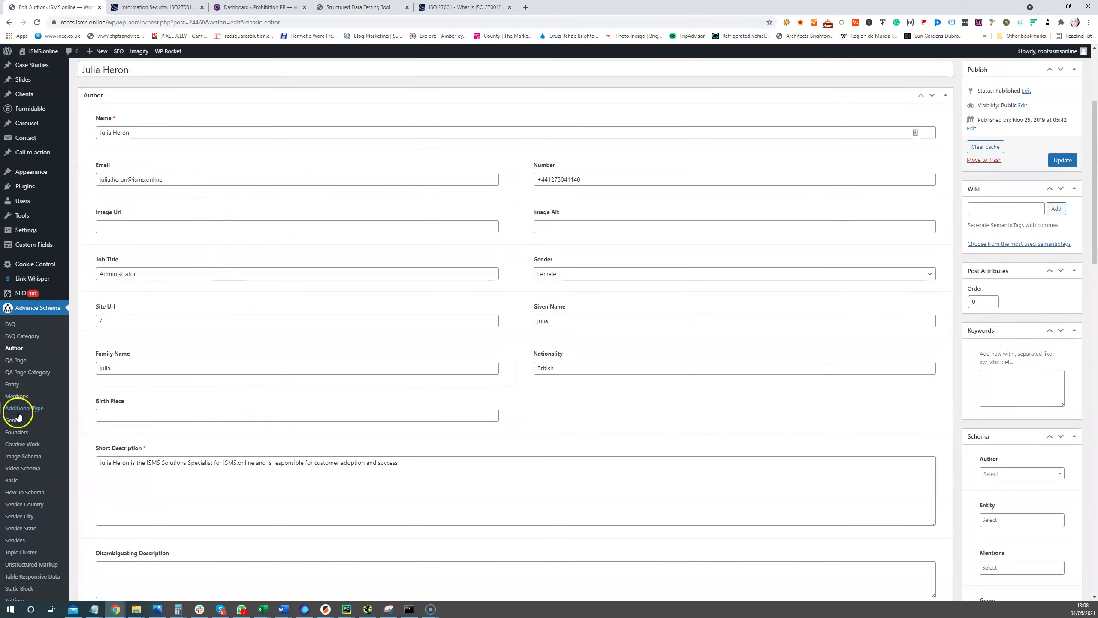
# Open the Website item in the Basic schema list and review its fields from Name down to Select Menu.
pyautogui.click(18, 480)
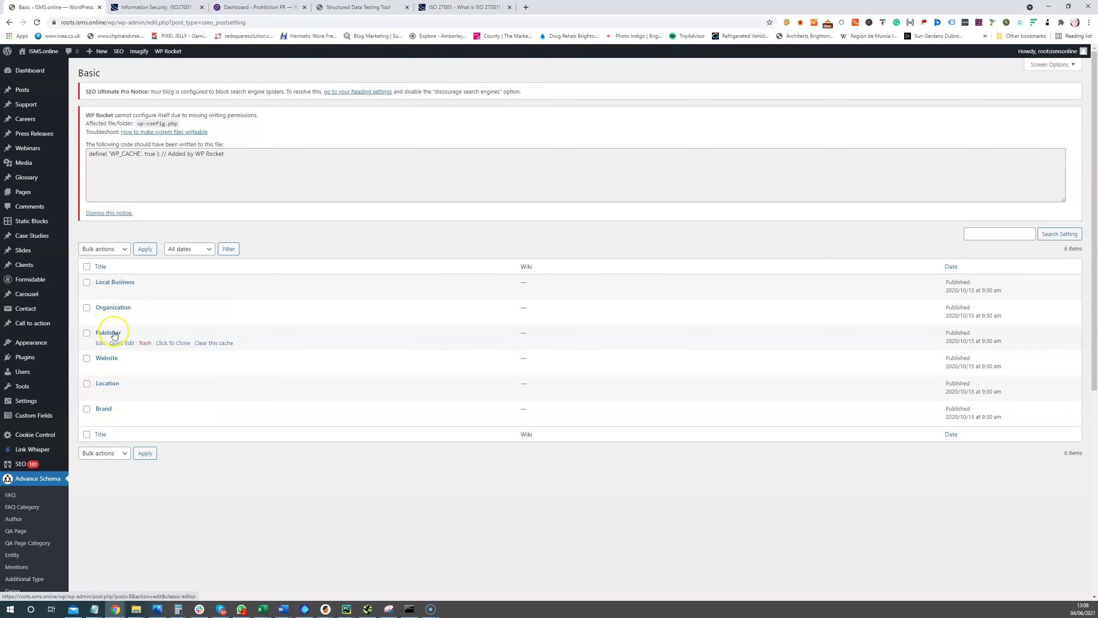
pyautogui.click(100, 368)
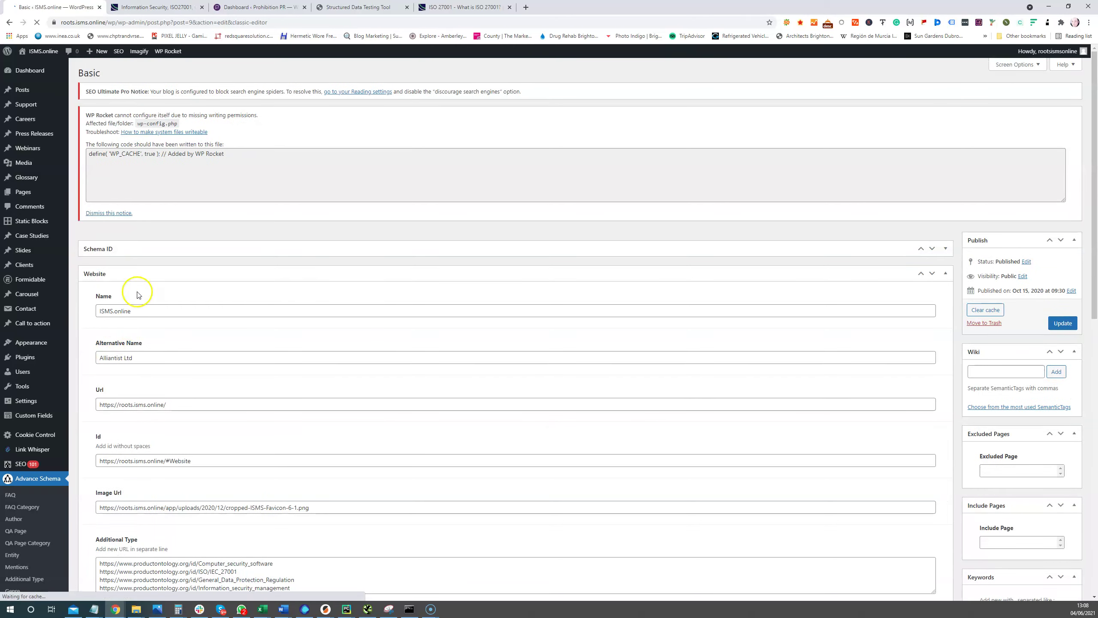
pyautogui.scroll(-3, 183, 249)
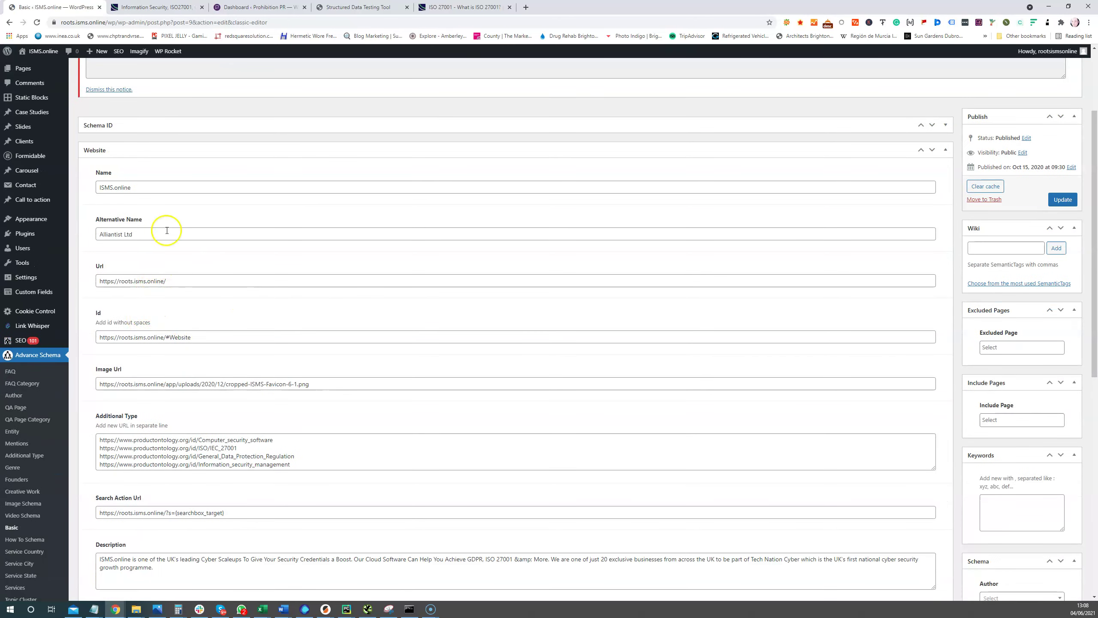
pyautogui.scroll(-4, 174, 416)
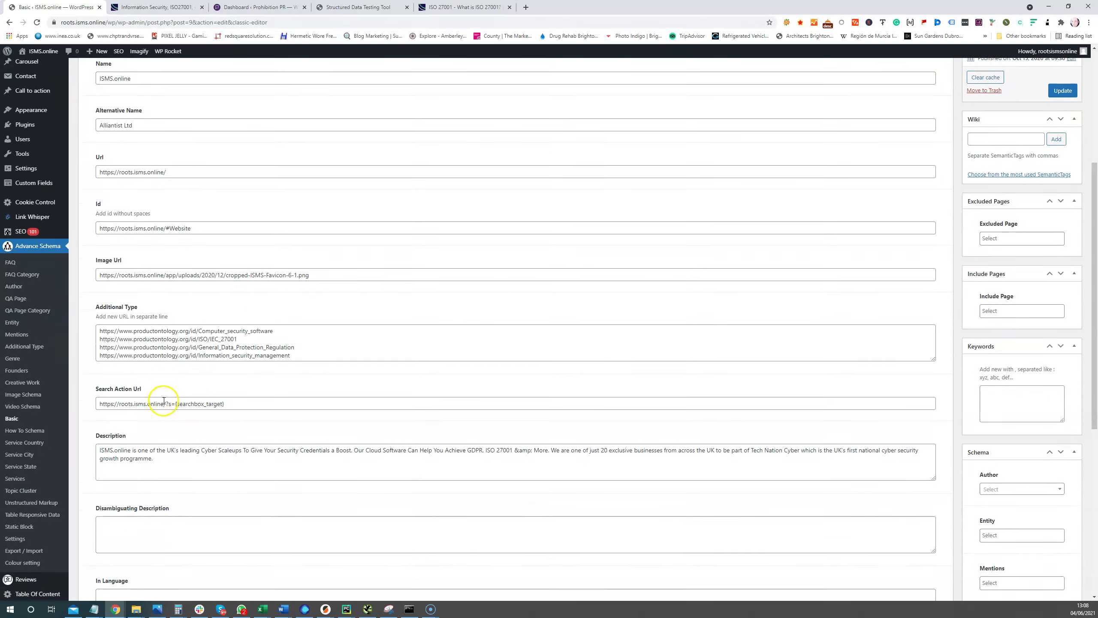
pyautogui.scroll(-5, 142, 397)
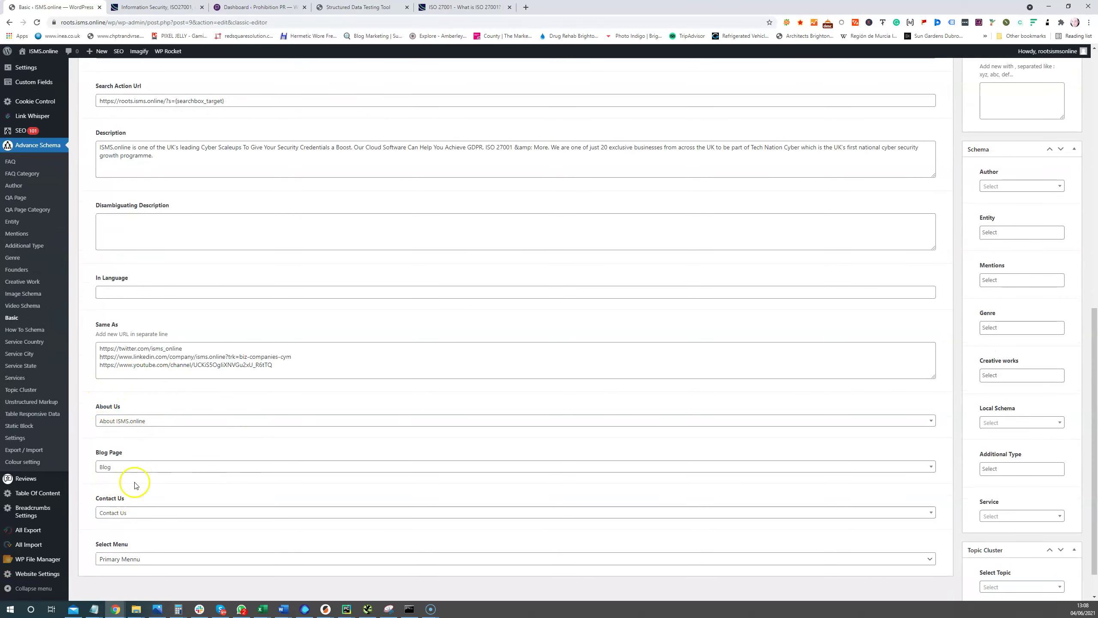
pyautogui.scroll(-1, 178, 557)
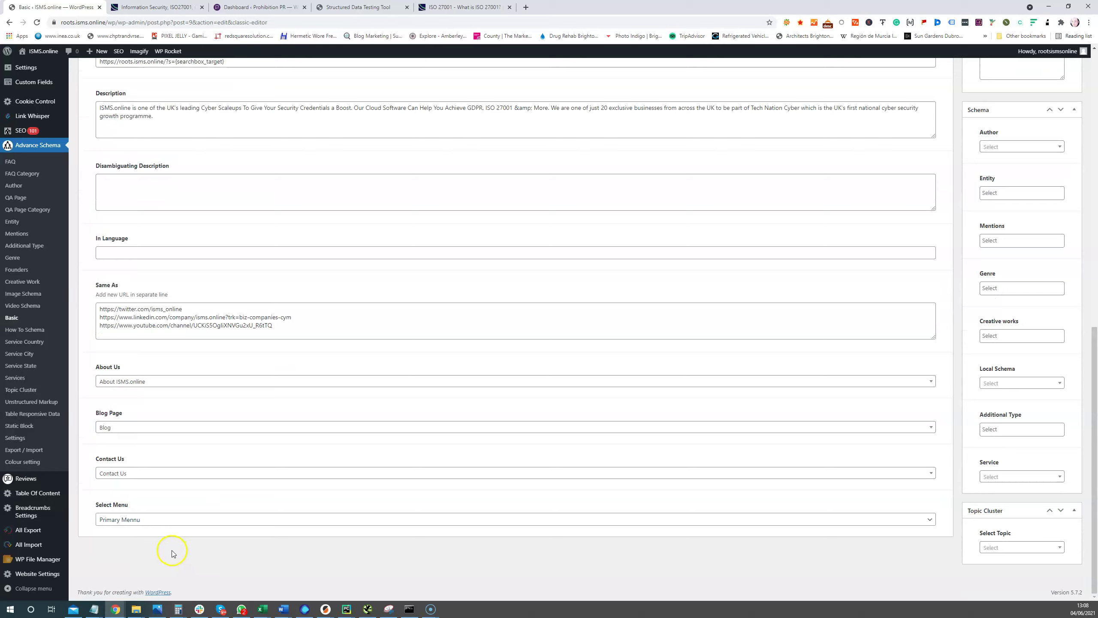
# View the ISMS.online Entity list, then switch to the Prohibition PR dashboard and open its Advance Schema Entity list.
pyautogui.scroll(4, 172, 554)
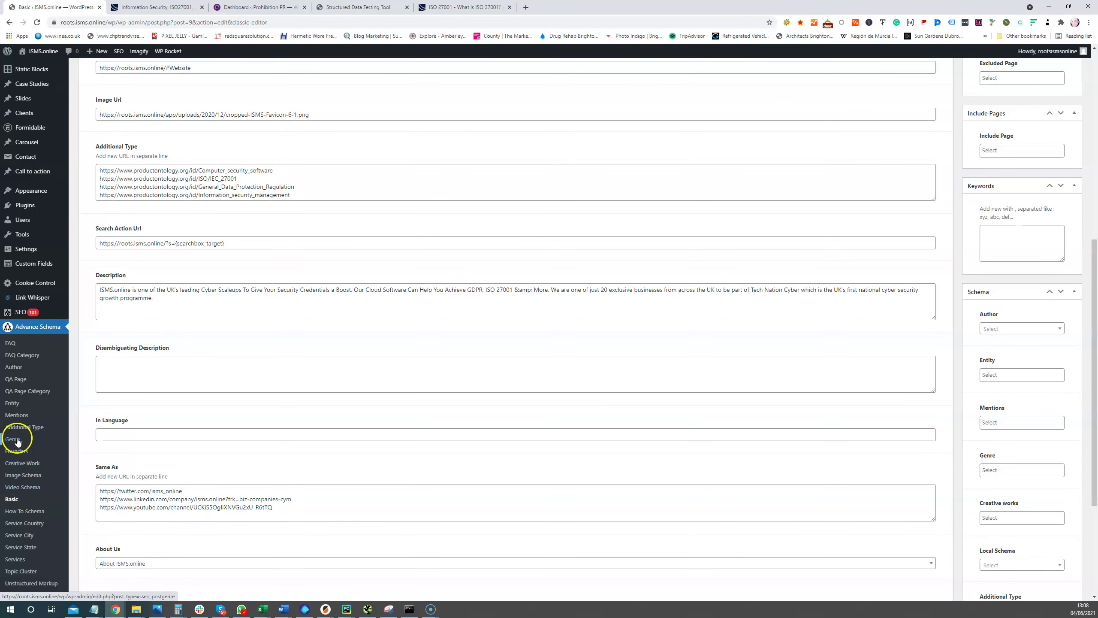
pyautogui.scroll(-1, 11, 421)
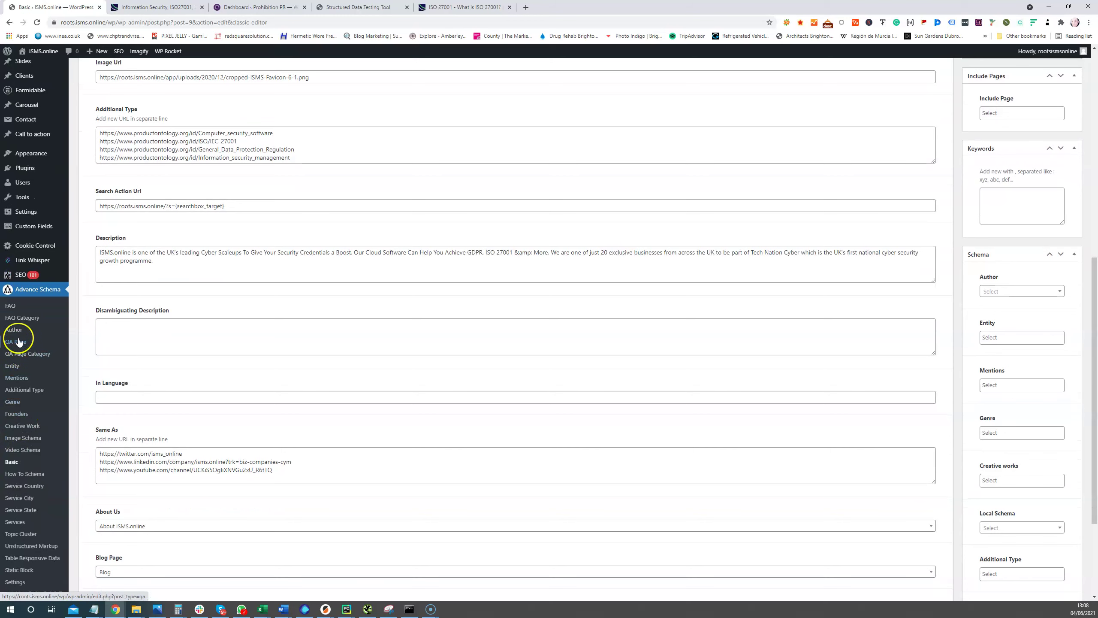
pyautogui.click(15, 366)
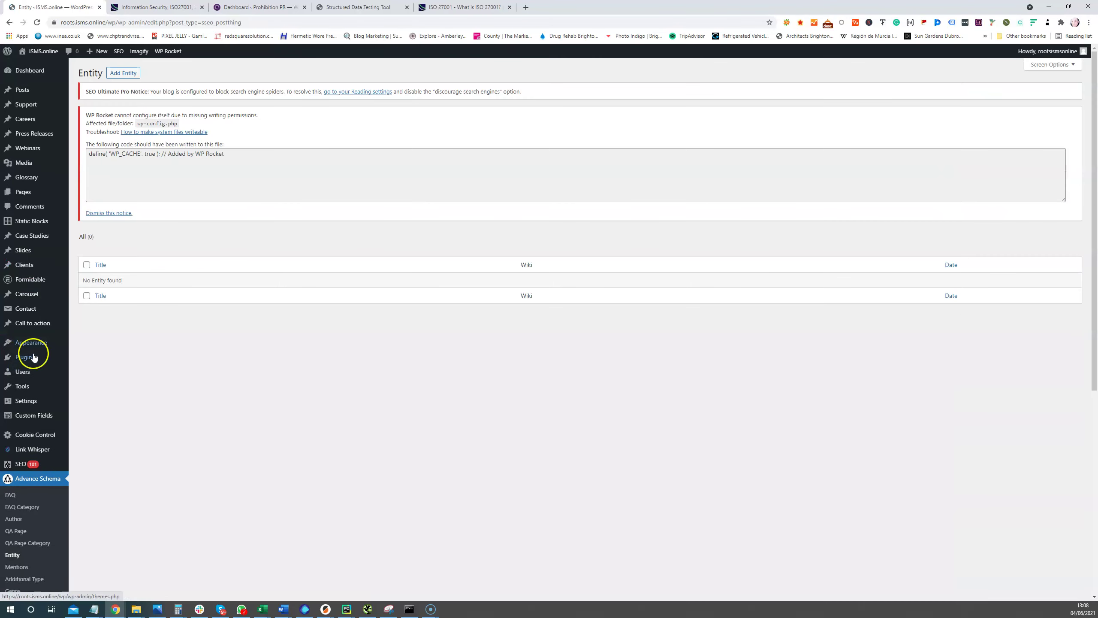
pyautogui.click(259, 7)
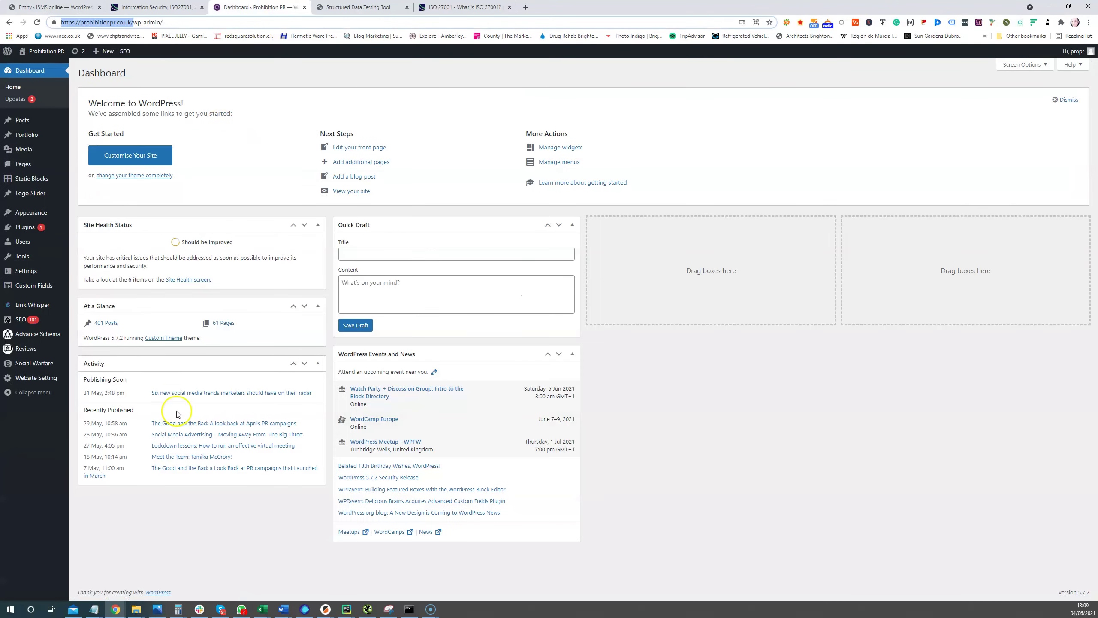
pyautogui.moveTo(43, 333)
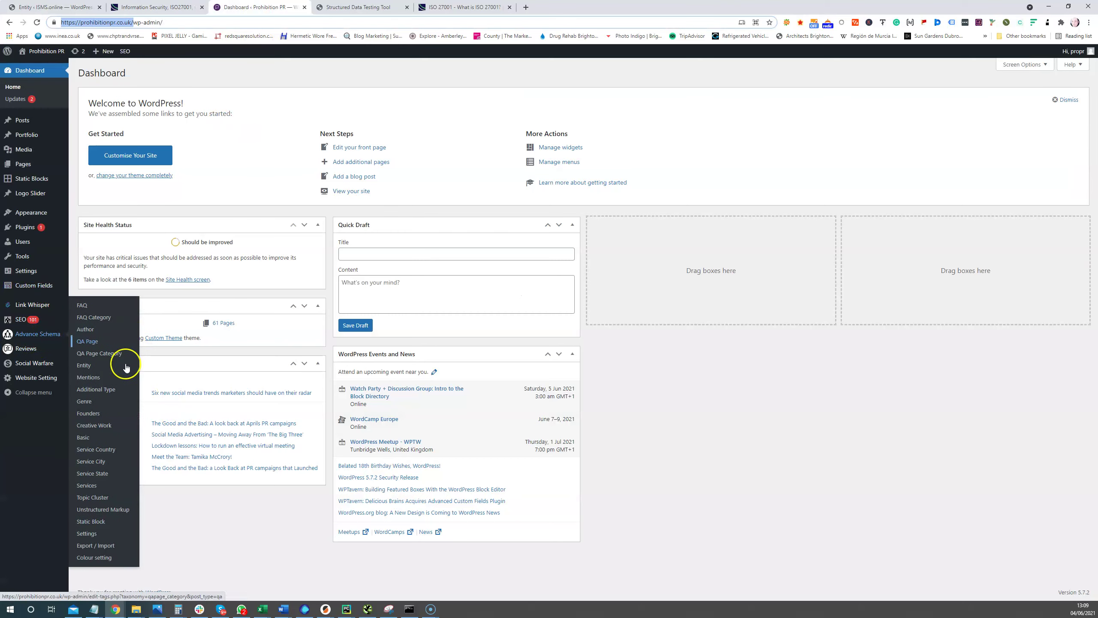
pyautogui.click(88, 365)
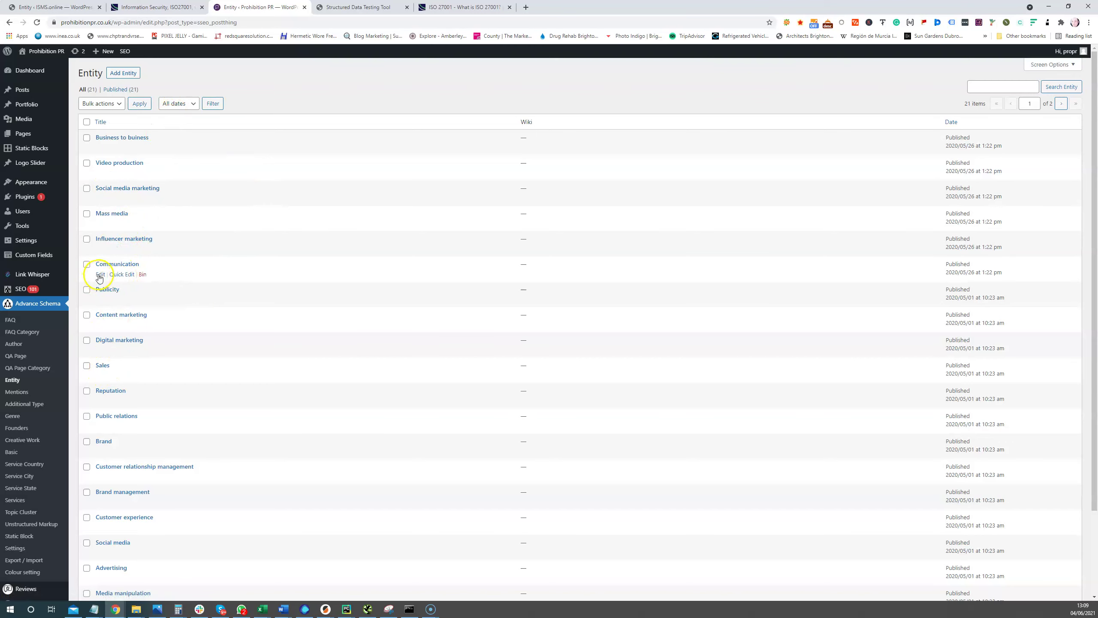
# Open the Communication entity and examine its type options, alternate names, URLs, descriptions and Same As links.
pyautogui.click(100, 275)
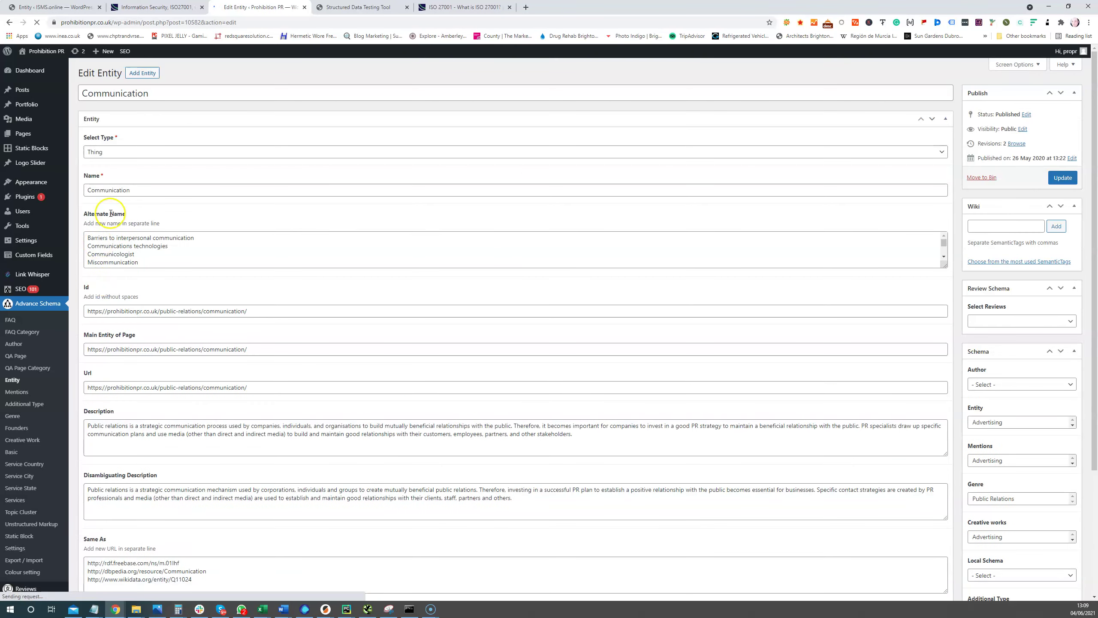
pyautogui.click(114, 152)
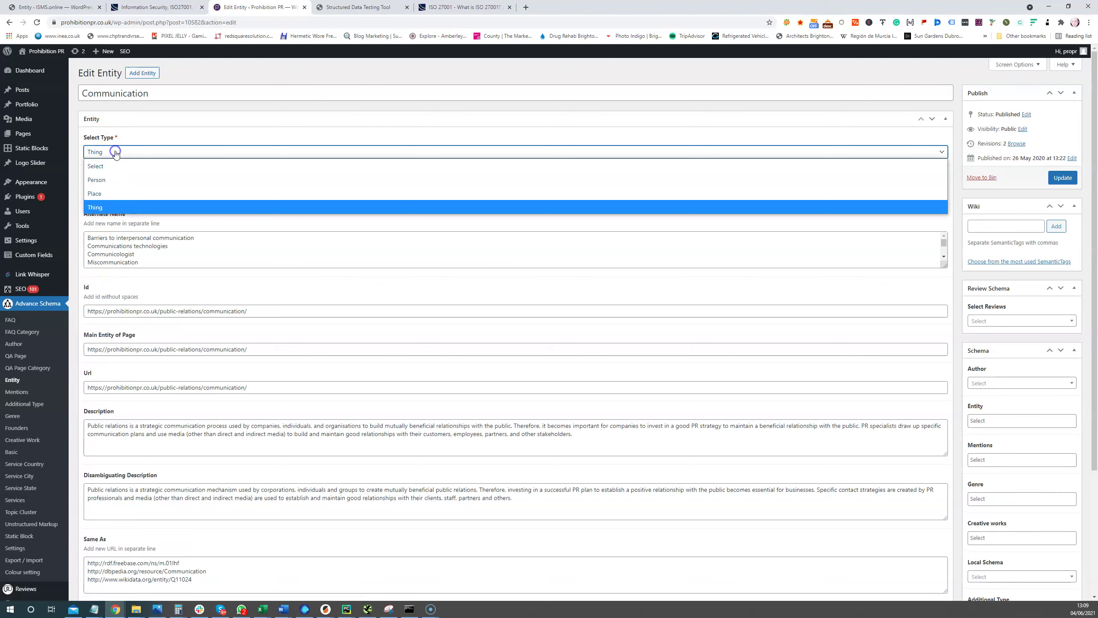
pyautogui.click(180, 106)
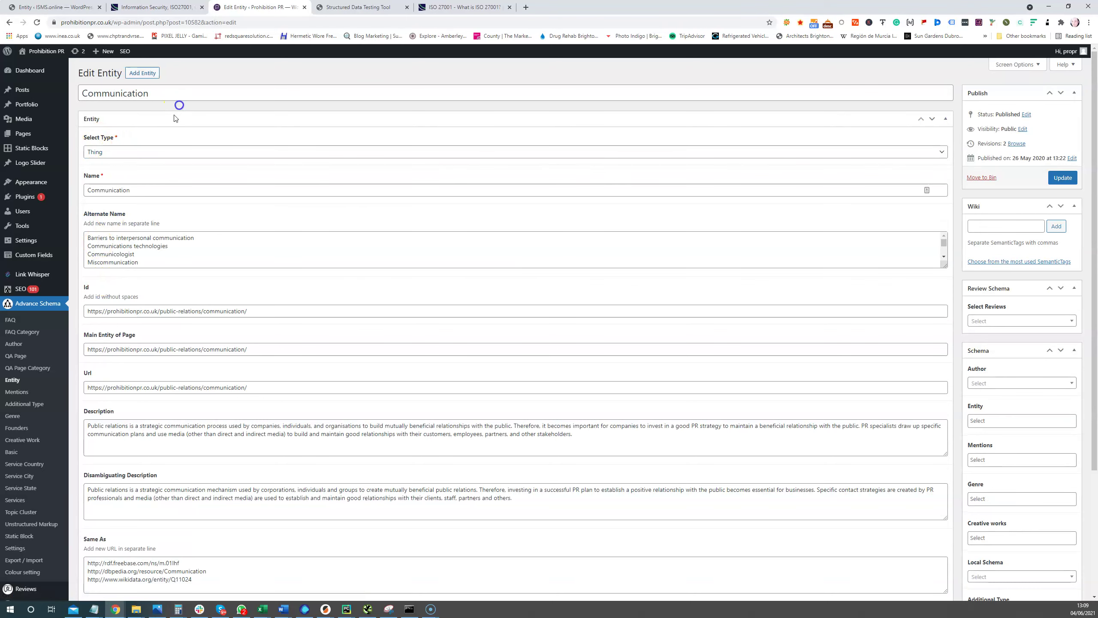
pyautogui.moveTo(96, 239); pyautogui.dragTo(131, 324)
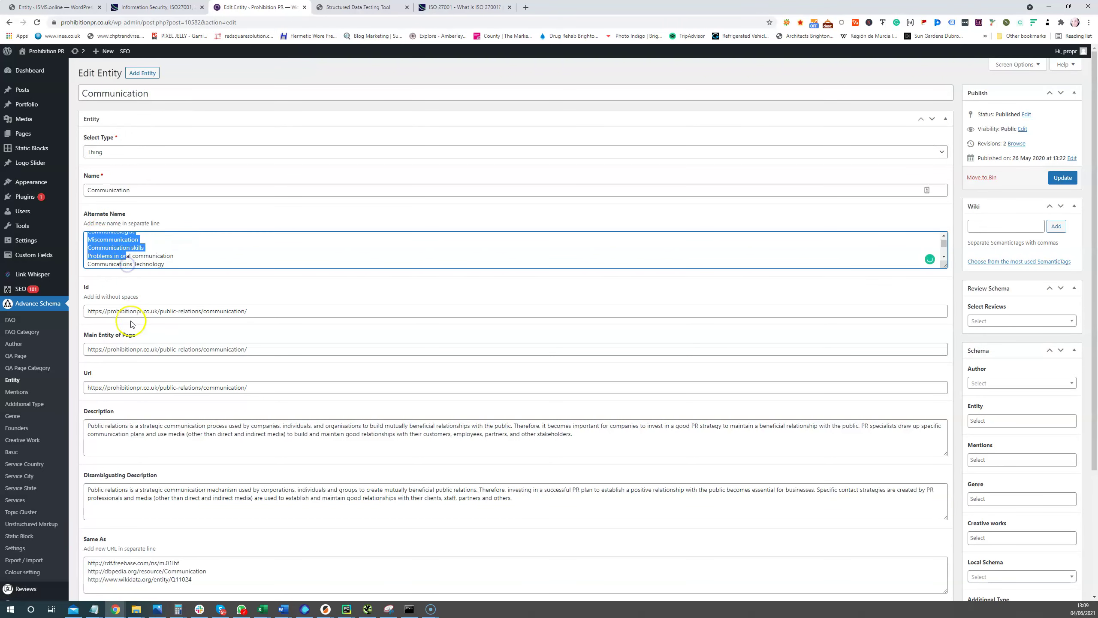
pyautogui.scroll(-3, 132, 403)
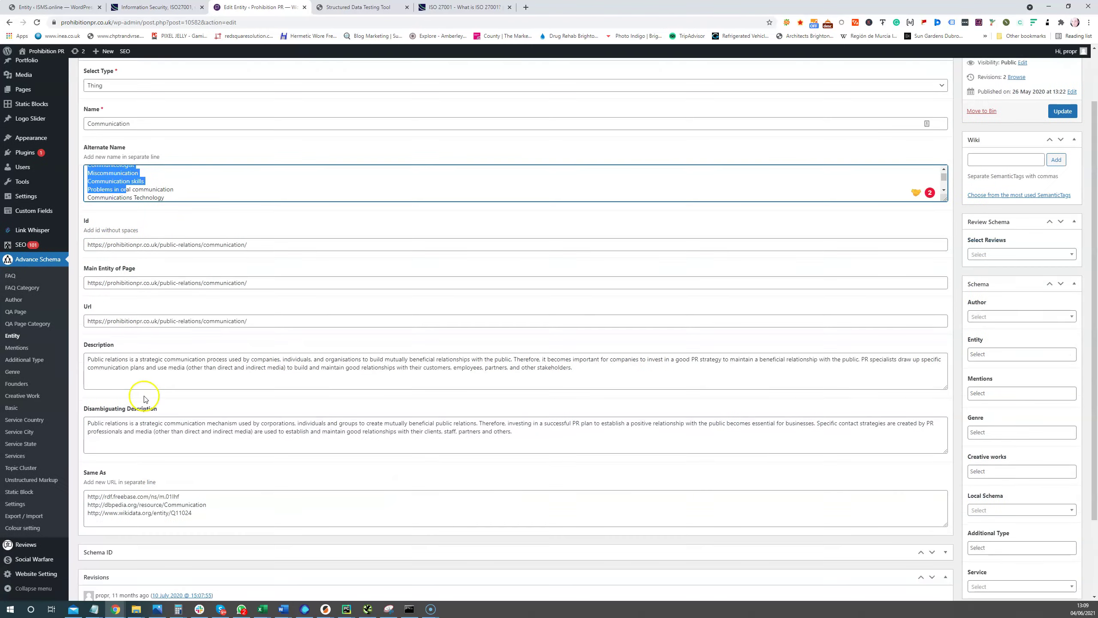
pyautogui.scroll(-1, 216, 407)
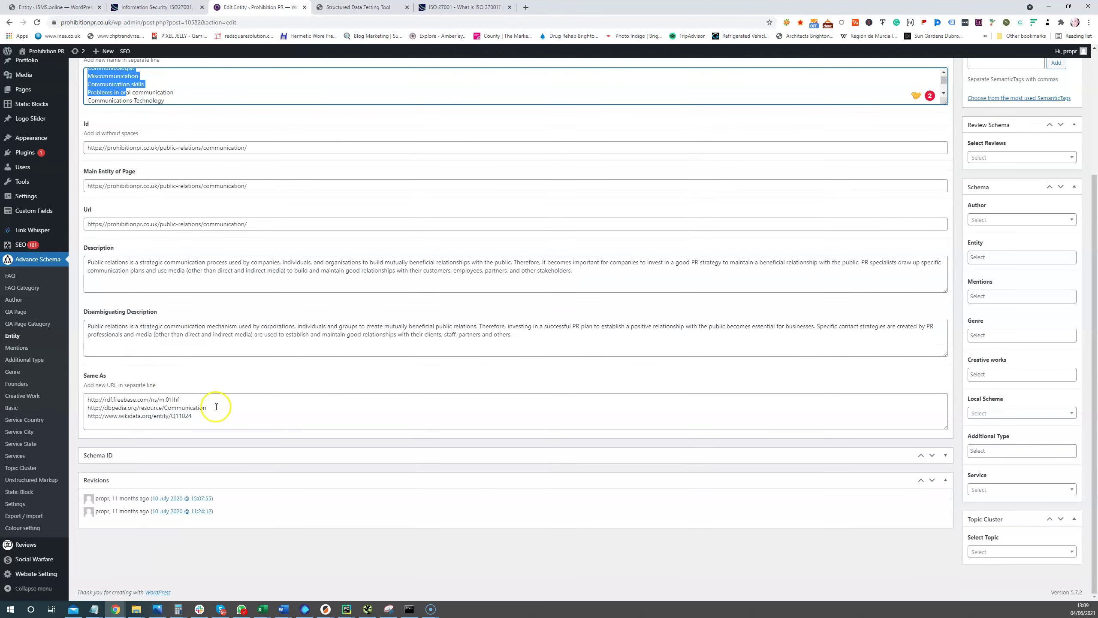
pyautogui.scroll(4, 218, 461)
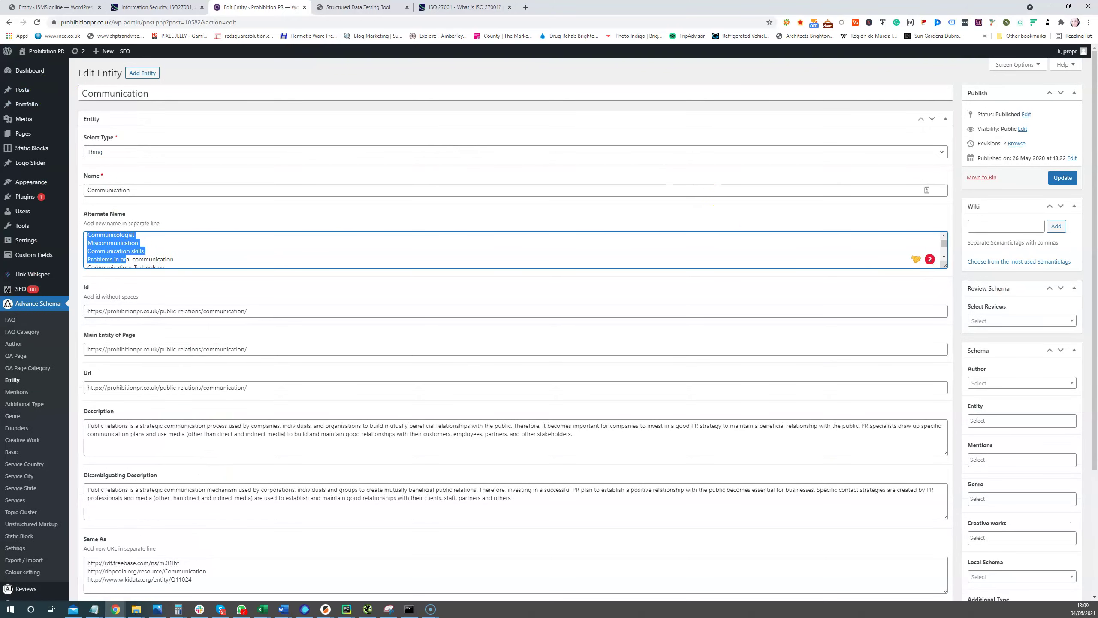
# Visit the Prohibition PR website and open its B2B Influencer Marketing service page.
pyautogui.click(42, 65)
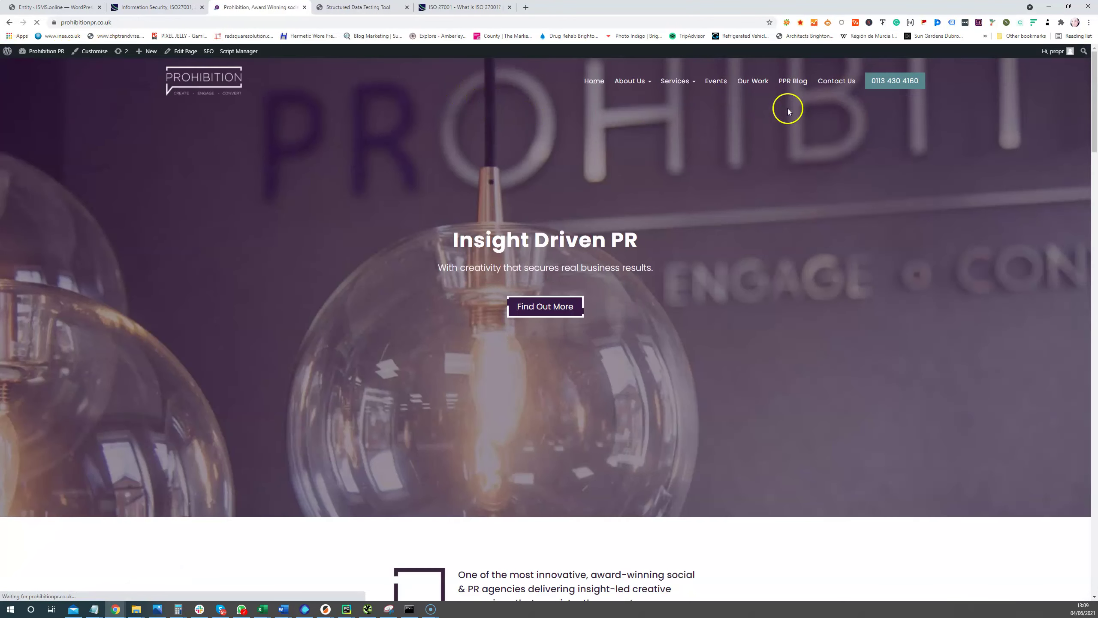
pyautogui.moveTo(681, 87)
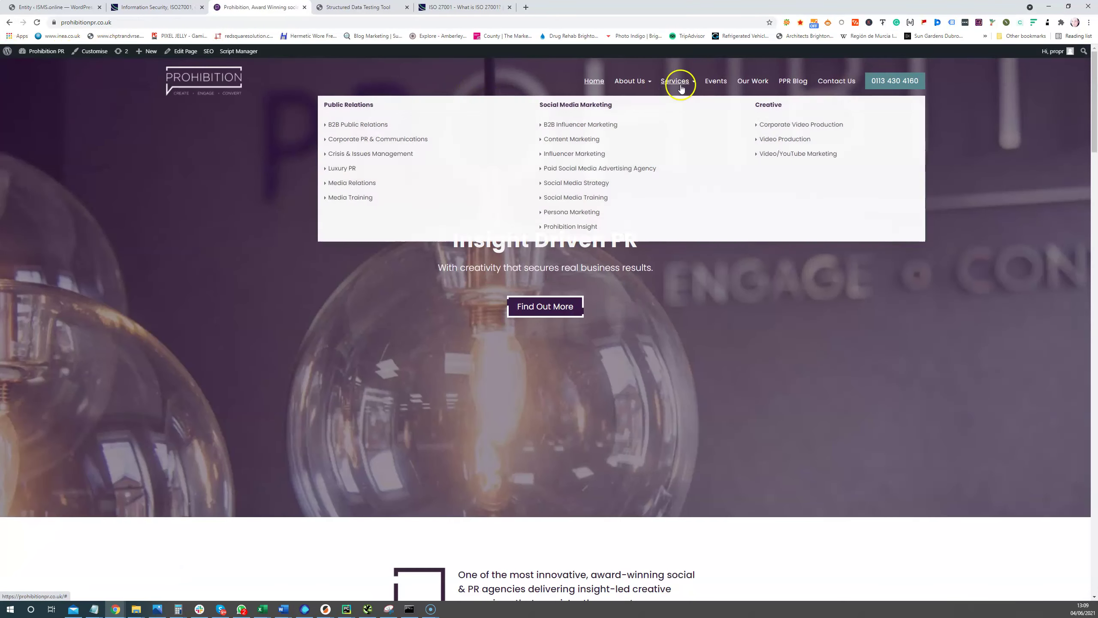
pyautogui.click(590, 126)
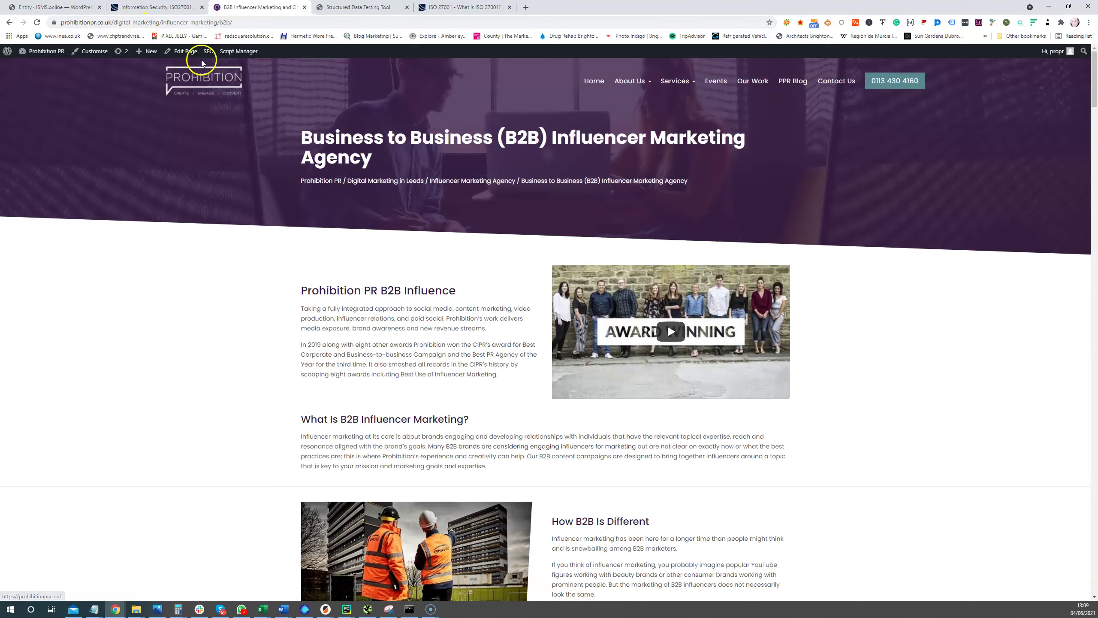
# Open the B2B Influencer Marketing page for editing and examine its Schema entity, mentions, genre and creative works selections.
pyautogui.click(184, 51)
pyautogui.scroll(-7, 939, 336)
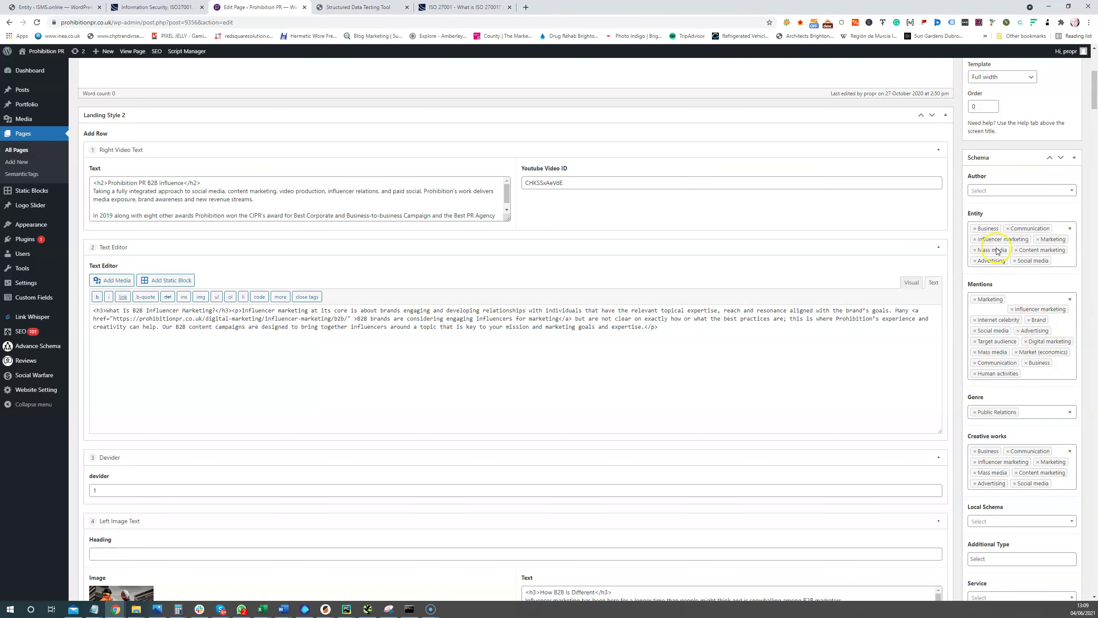
pyautogui.scroll(-1, 992, 255)
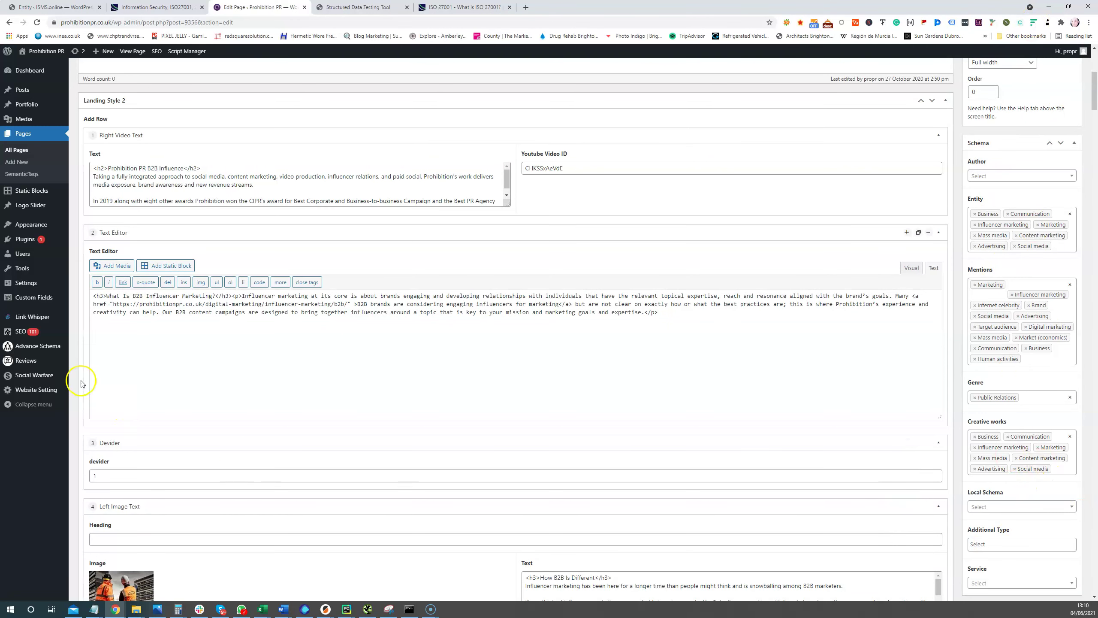
# Return to the ISMS.online dashboard and view its Advance Schema Additional Type and Genre lists.
pyautogui.click(61, 7)
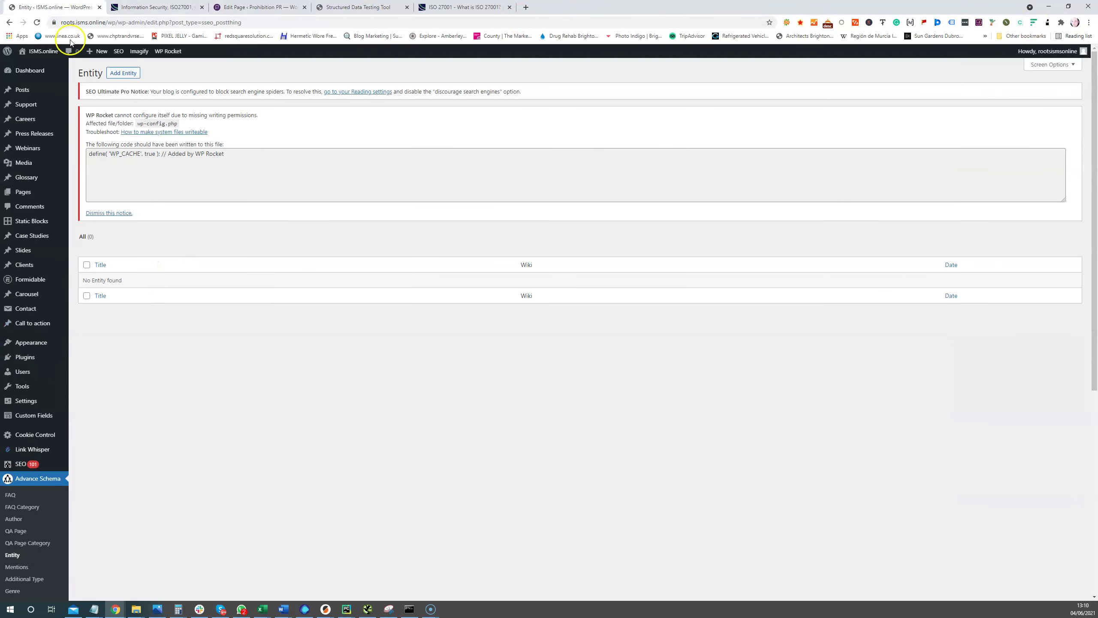
pyautogui.scroll(-5, 180, 466)
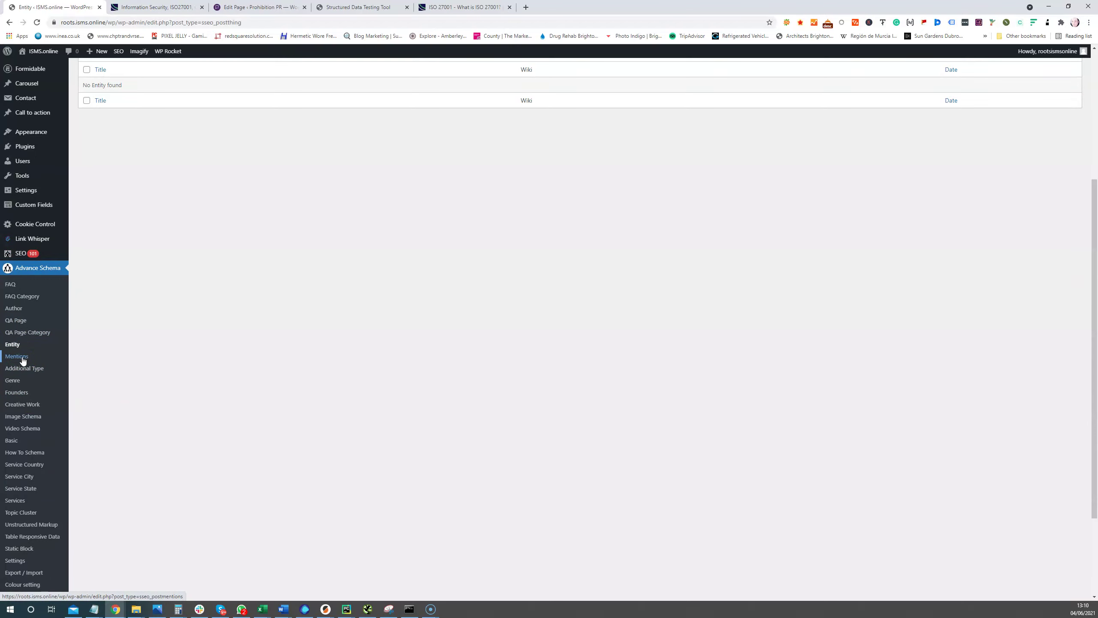
pyautogui.click(19, 371)
pyautogui.click(20, 372)
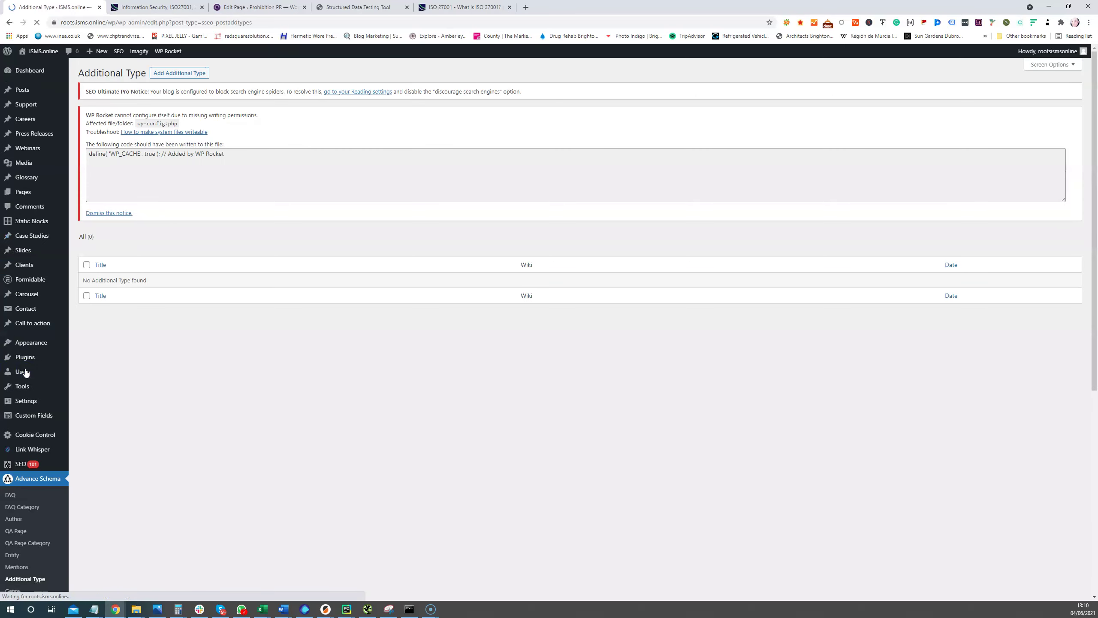
pyautogui.scroll(-5, 130, 484)
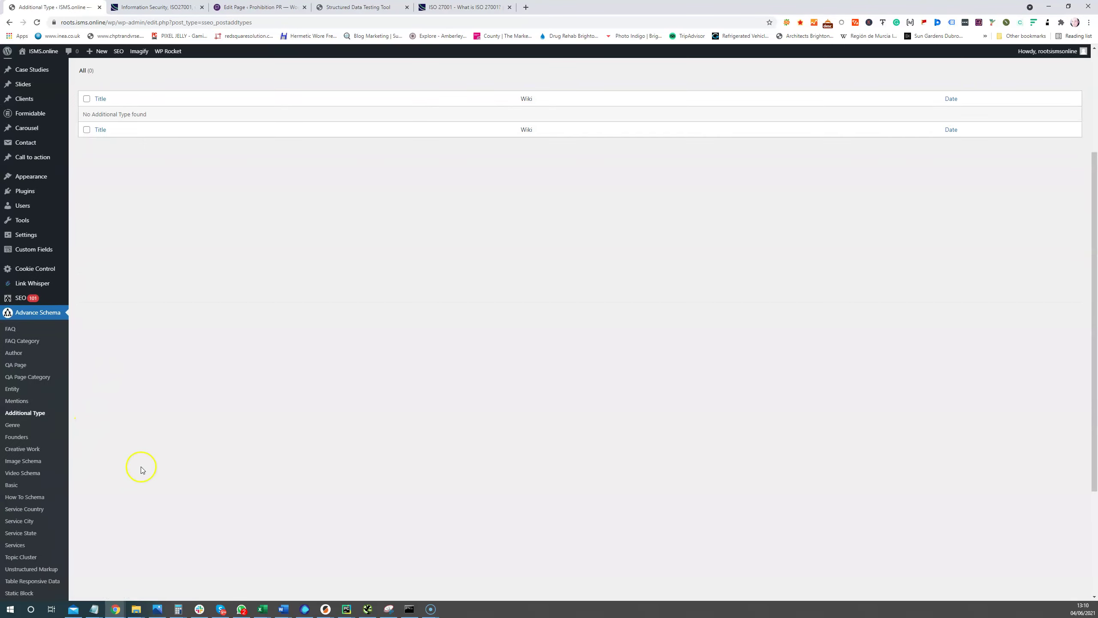
pyautogui.click(17, 308)
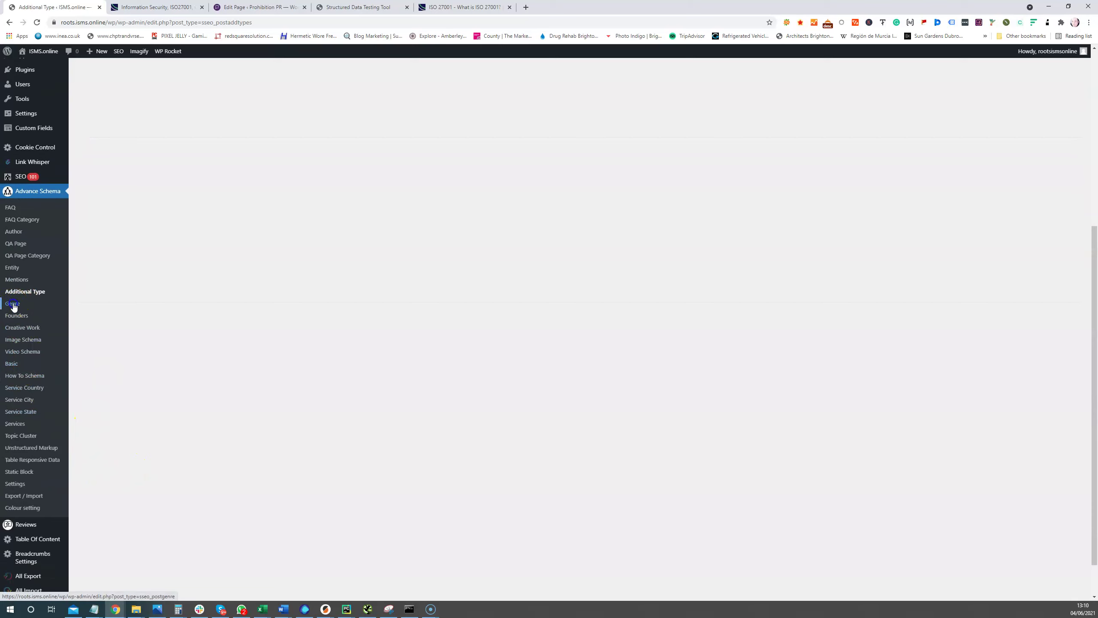
pyautogui.scroll(-5, 108, 410)
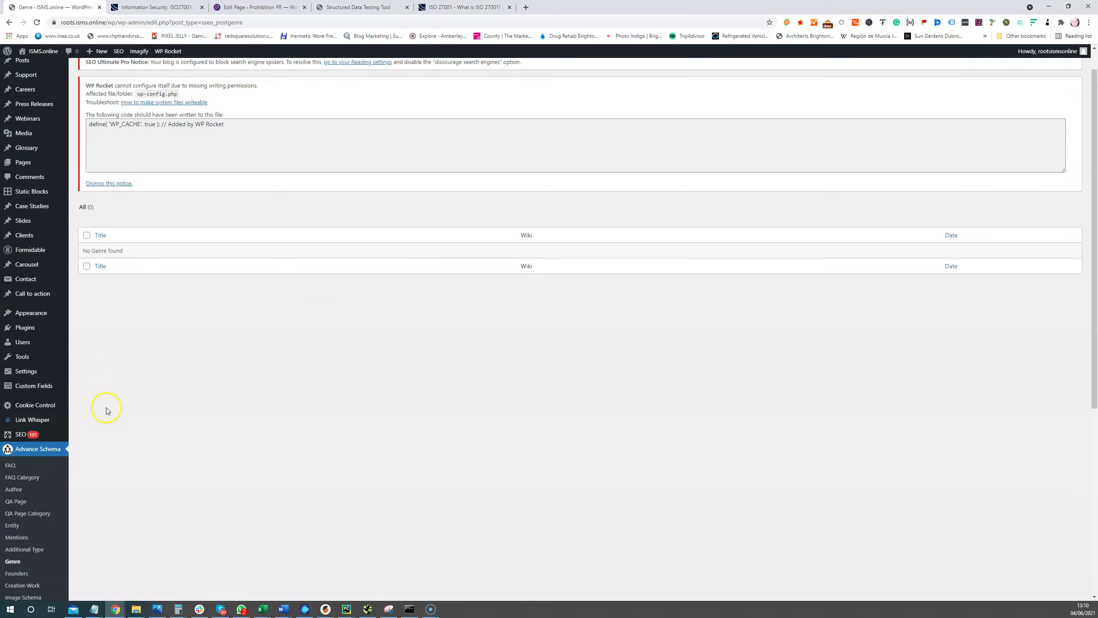
pyautogui.scroll(-2, 89, 398)
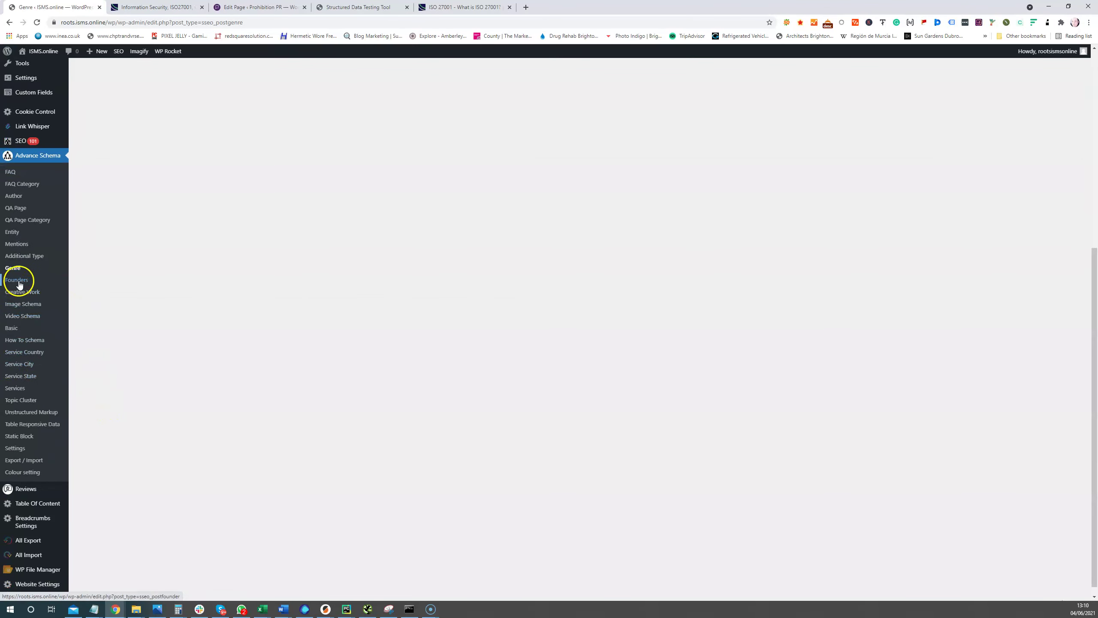
pyautogui.scroll(3, 56, 389)
# Switch to the Prohibition PR dashboard, open the Public Relations genre for editing and examine its genre and keywords fields.
pyautogui.click(255, 7)
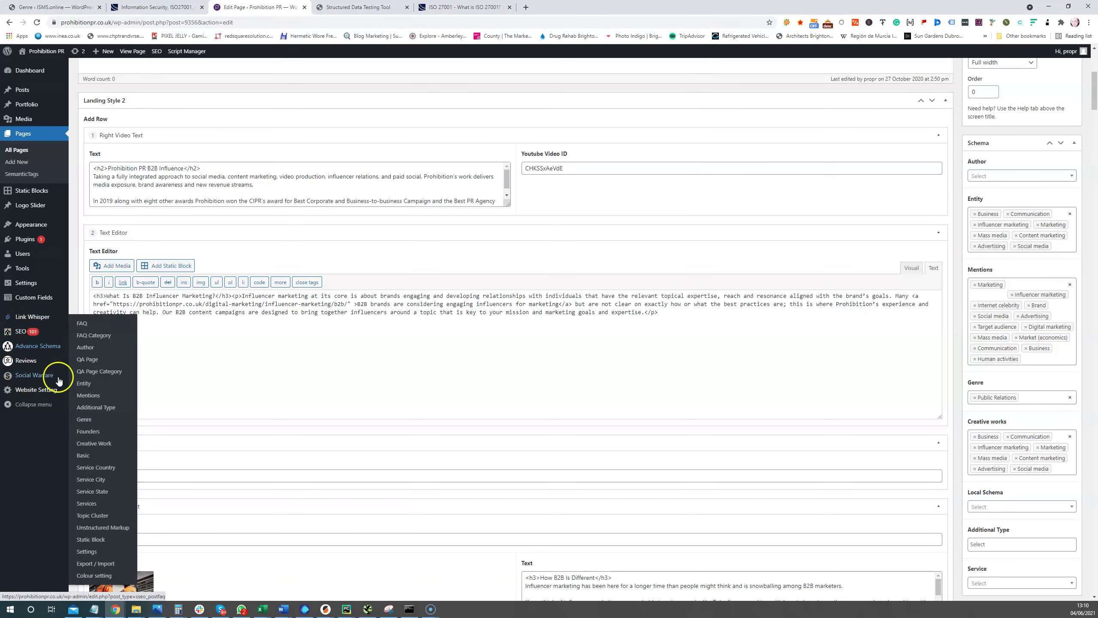
pyautogui.click(88, 419)
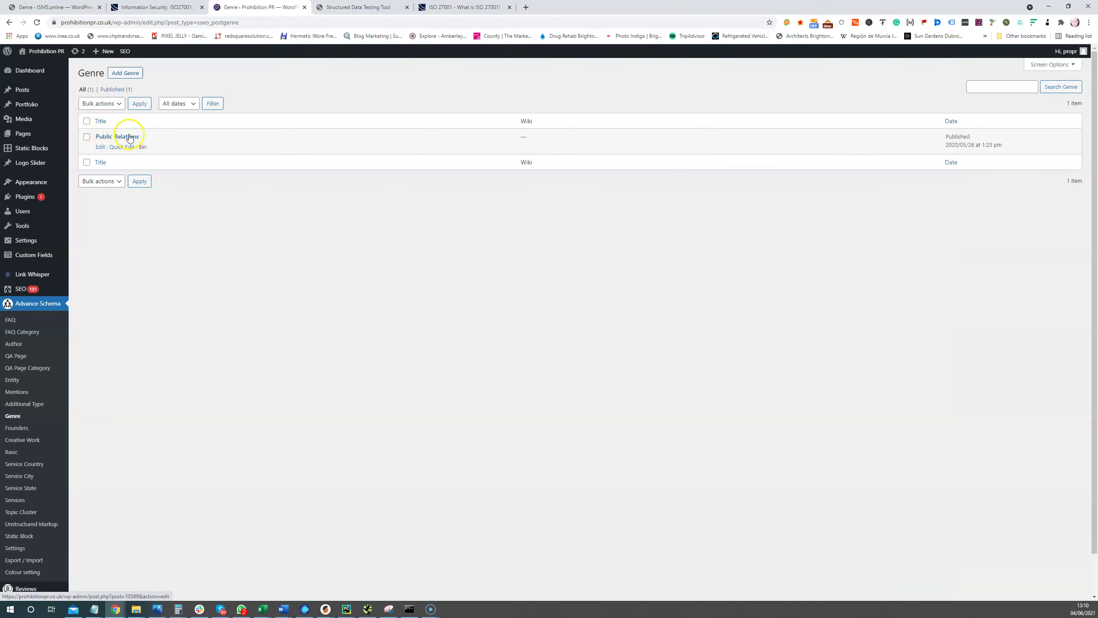
pyautogui.click(102, 149)
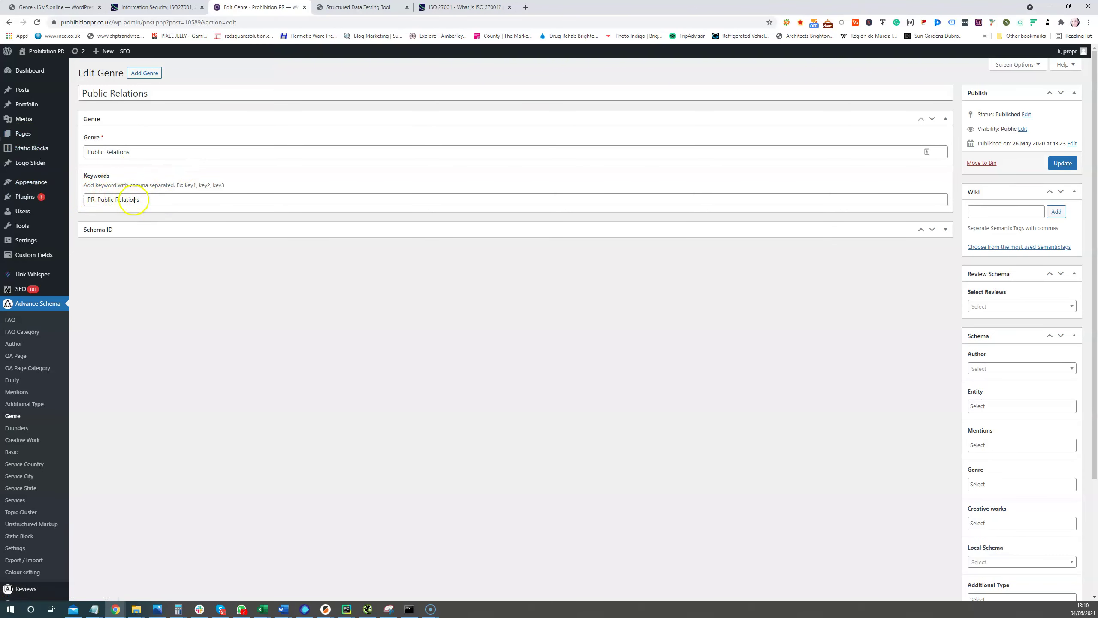
pyautogui.scroll(-3, 78, 415)
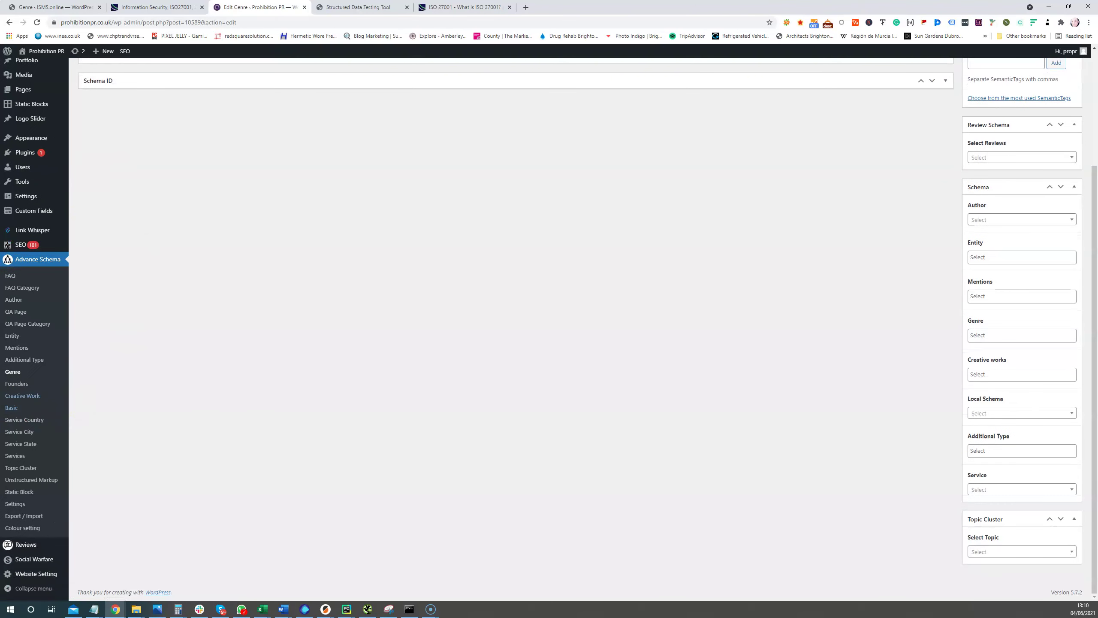
# View the Founders list, then open the Entertainment creative work and examine its citation, descriptions, keywords and URL.
pyautogui.click(23, 386)
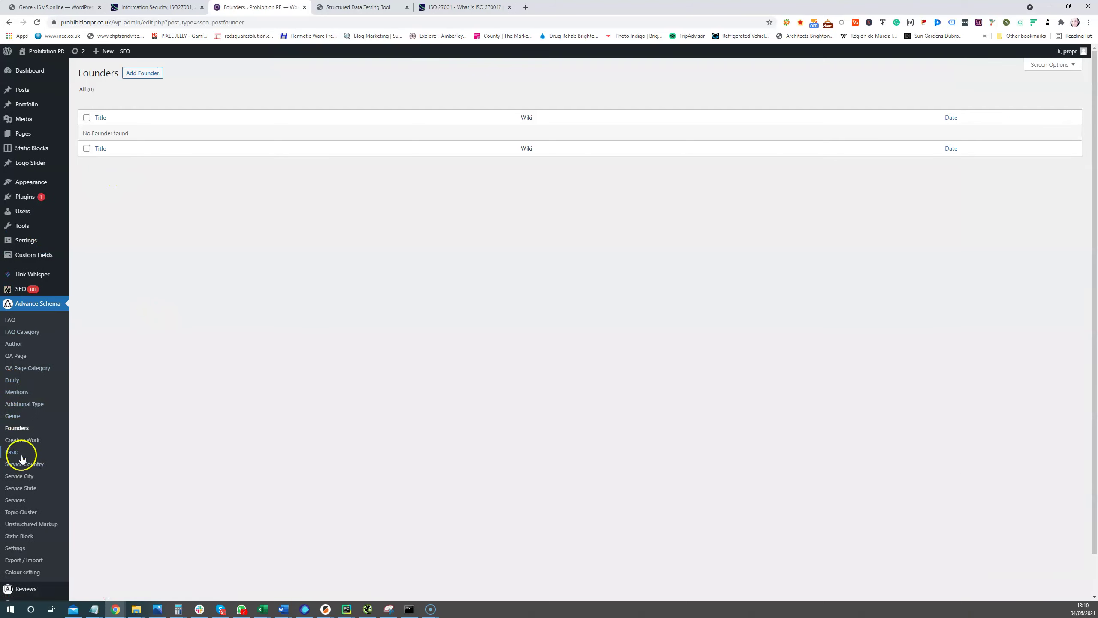
pyautogui.click(17, 442)
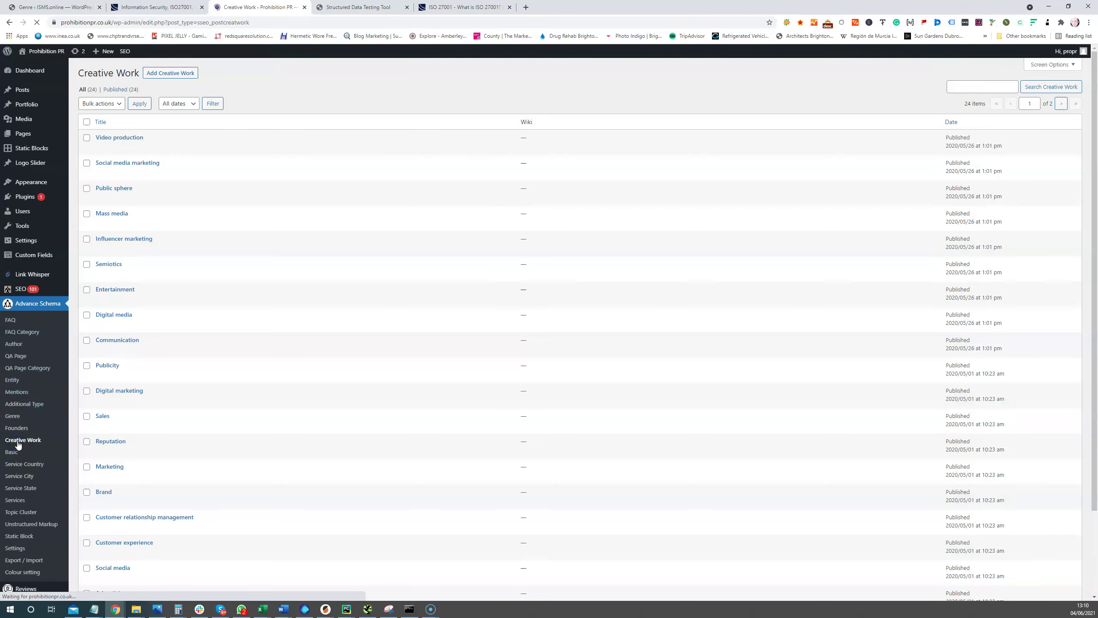
pyautogui.click(100, 299)
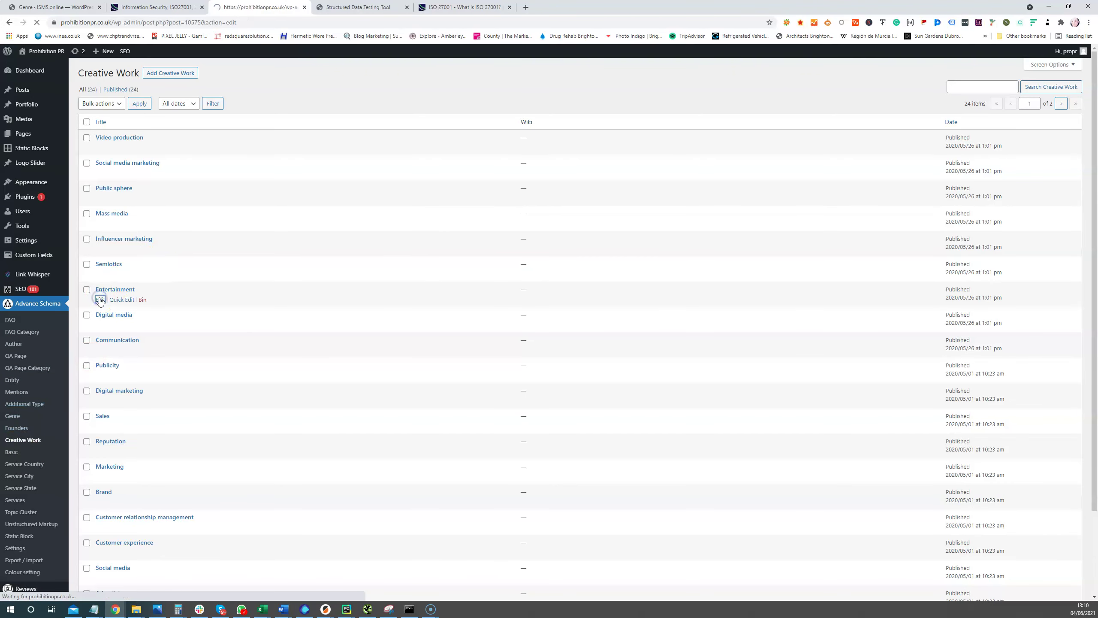
pyautogui.click(124, 378)
pyautogui.click(206, 369)
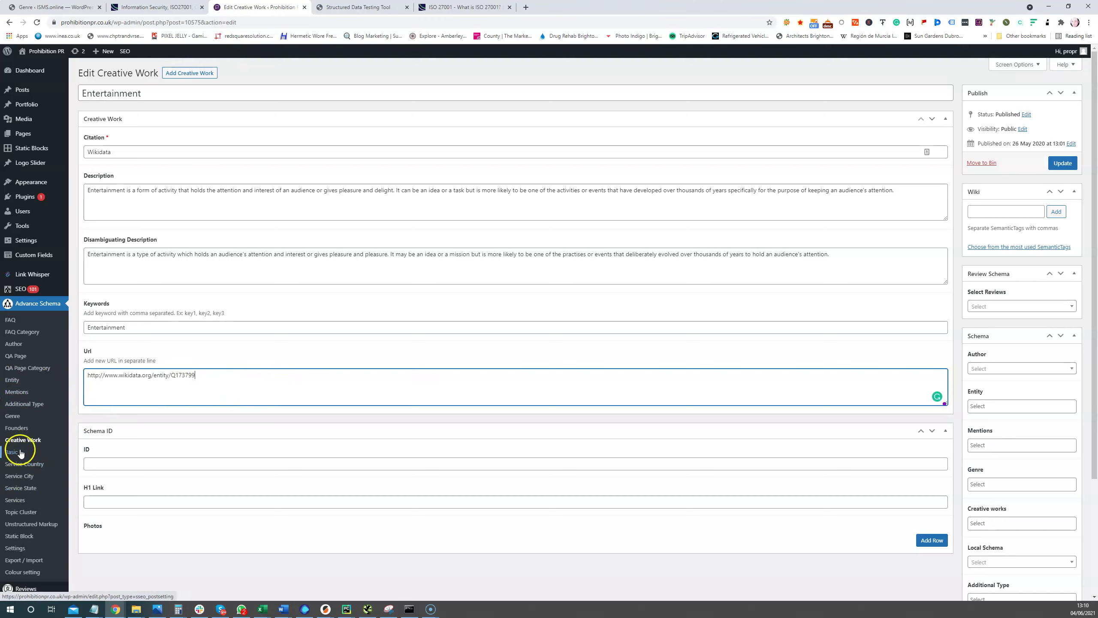
# Open the Topic Cluster list, highlight the Video Marketing shortcode and open that topic to examine its page list.
pyautogui.click(19, 512)
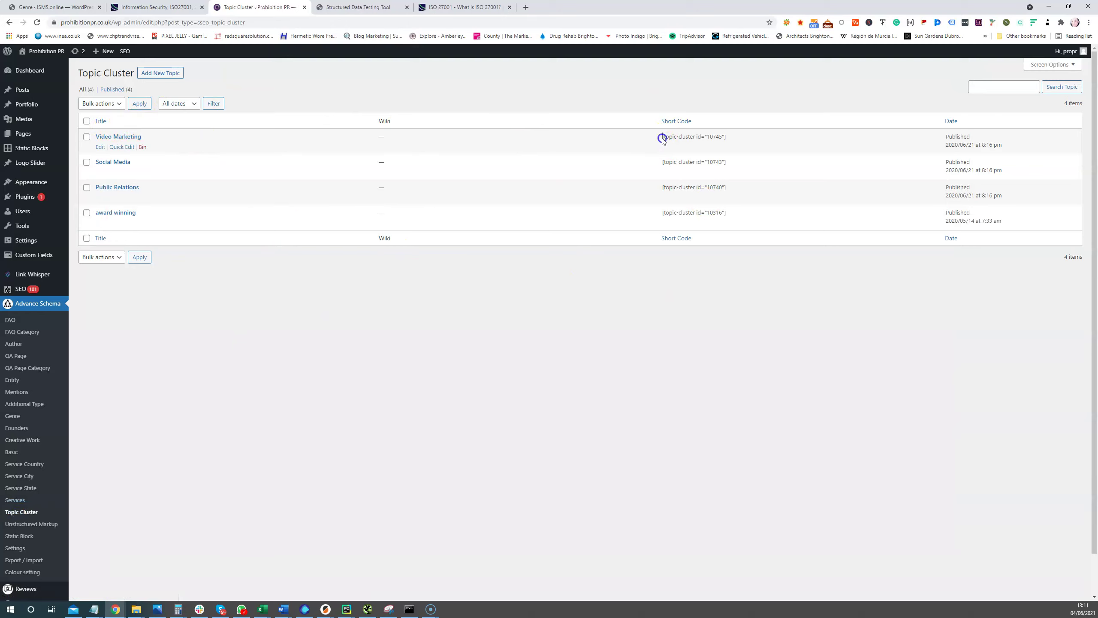
pyautogui.moveTo(662, 139); pyautogui.dragTo(738, 138)
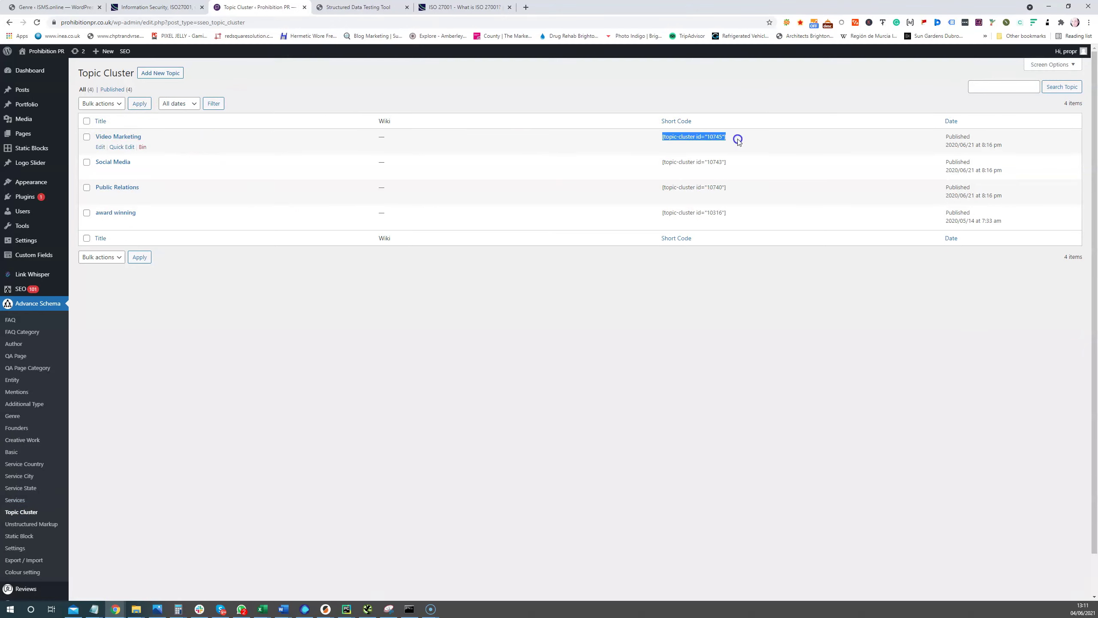
pyautogui.click(100, 147)
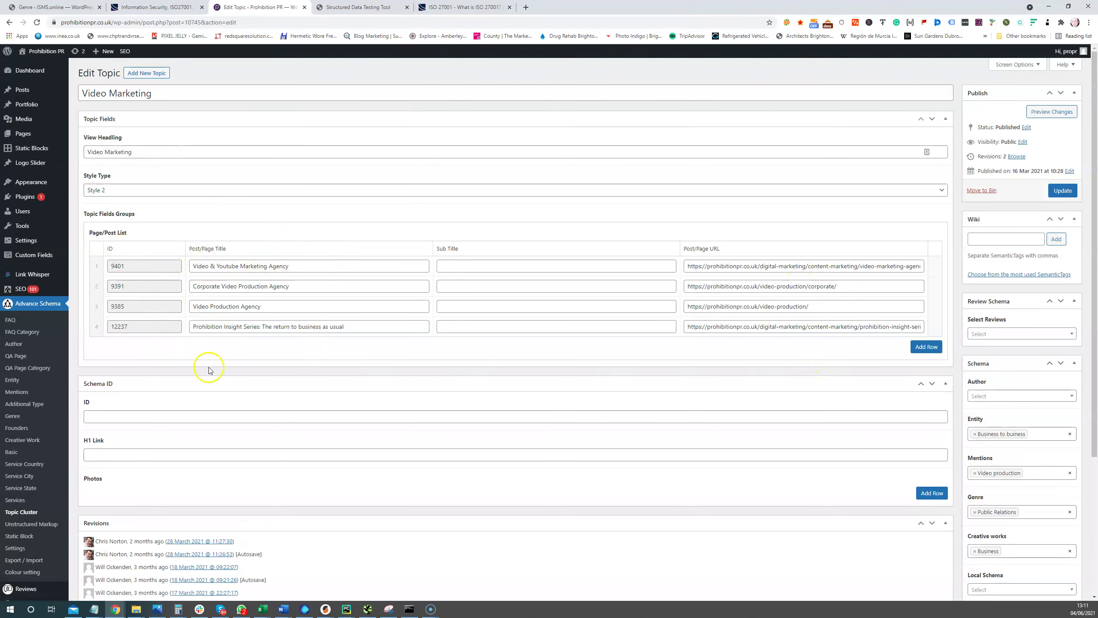
# Switch to the ISMS.online website and open its HTML sitemap at isms.online/sitemap.html.
pyautogui.click(151, 7)
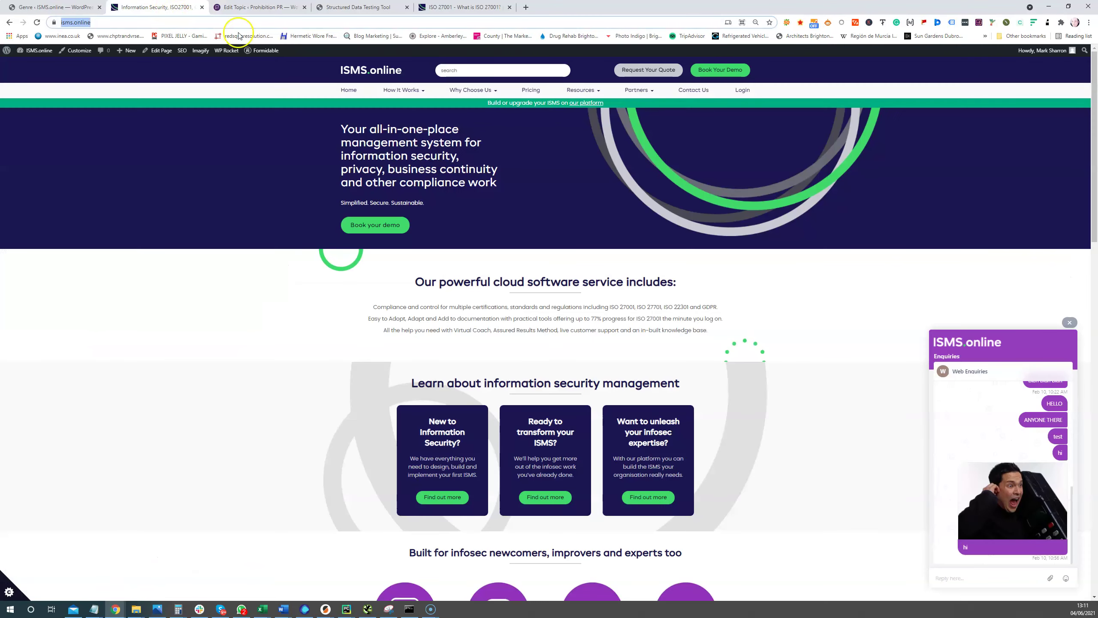
pyautogui.moveTo(447, 93)
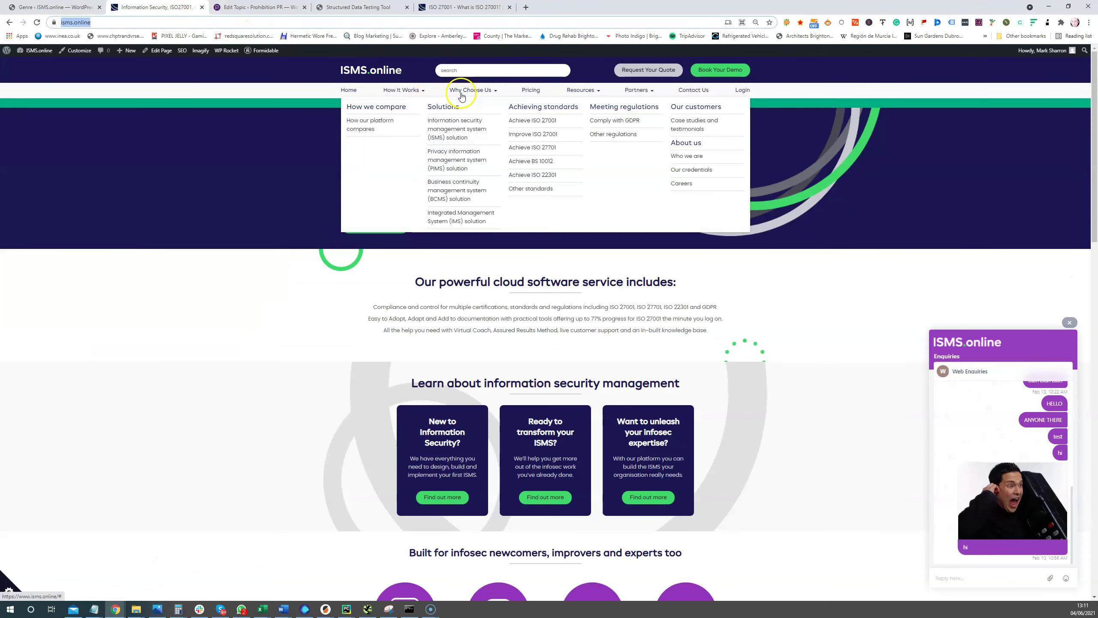
pyautogui.click(158, 23)
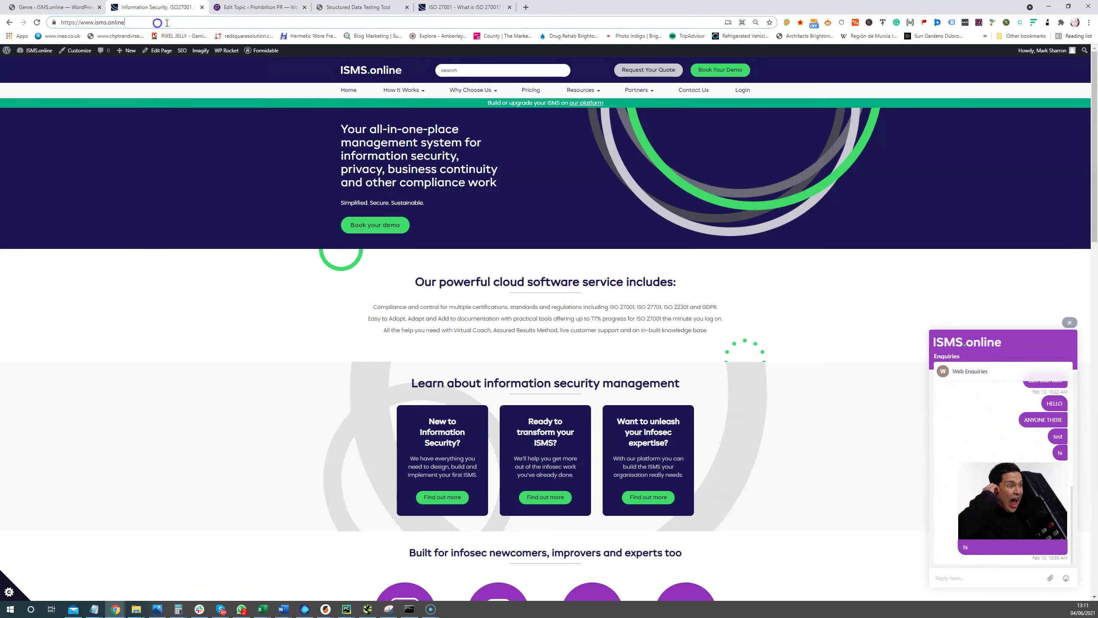
pyautogui.write('/bus=')
pyautogui.press('BackSpace')
pyautogui.write('i')
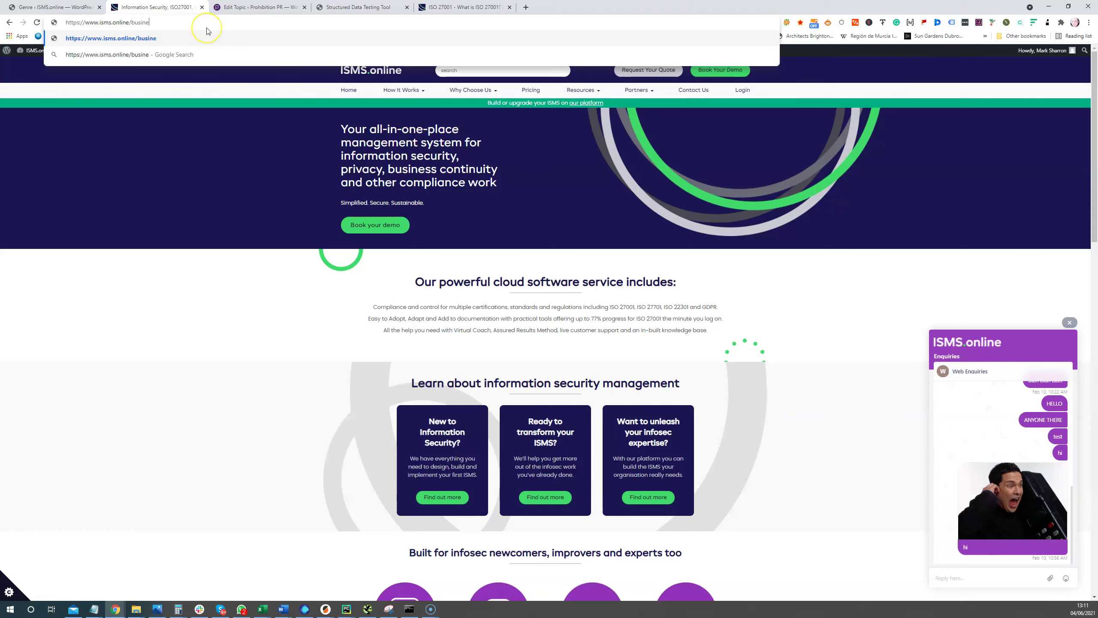
pyautogui.click(198, 39)
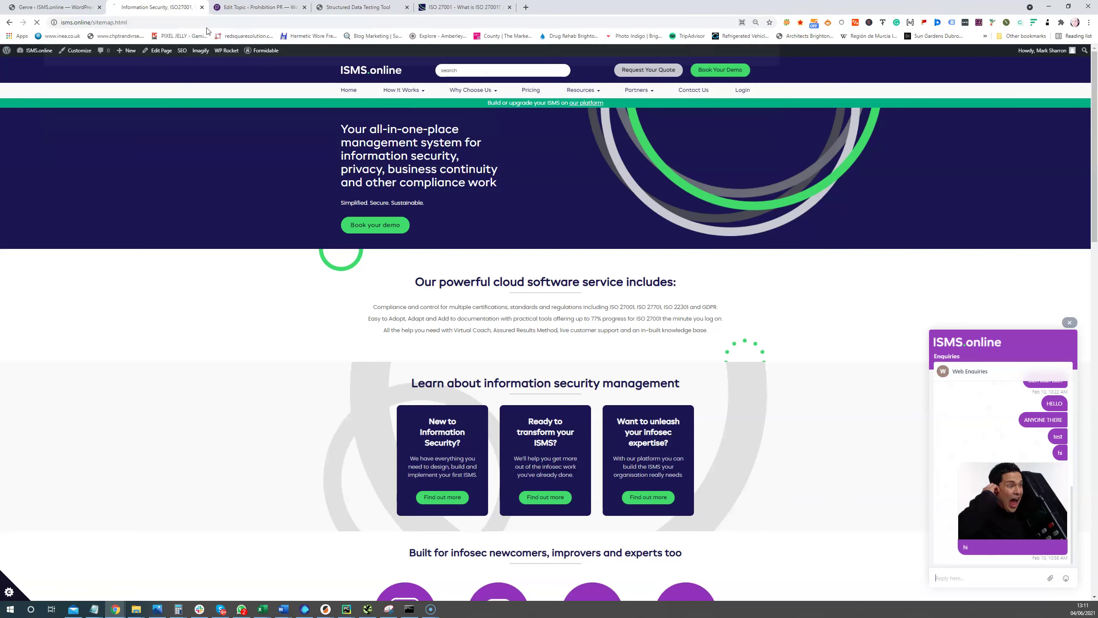
# Search the sitemap for "business-case-bu" and open the isms-business-case-builder whitepaper page.
pyautogui.hotkey('ctrl', 'f')
pyautogui.write('b')
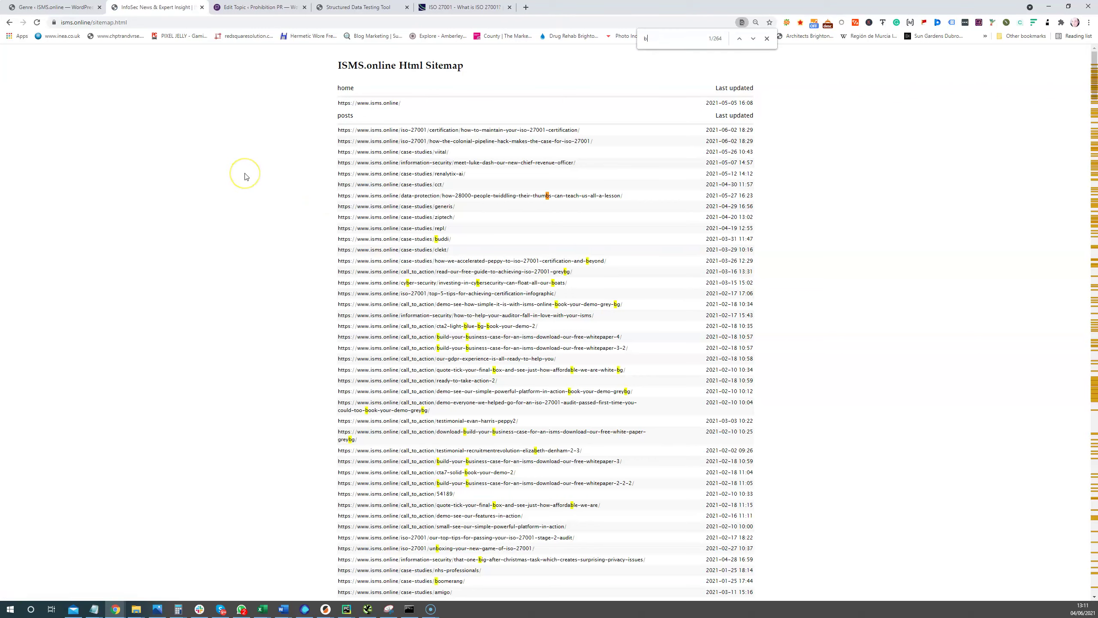
pyautogui.write('usiness-case')
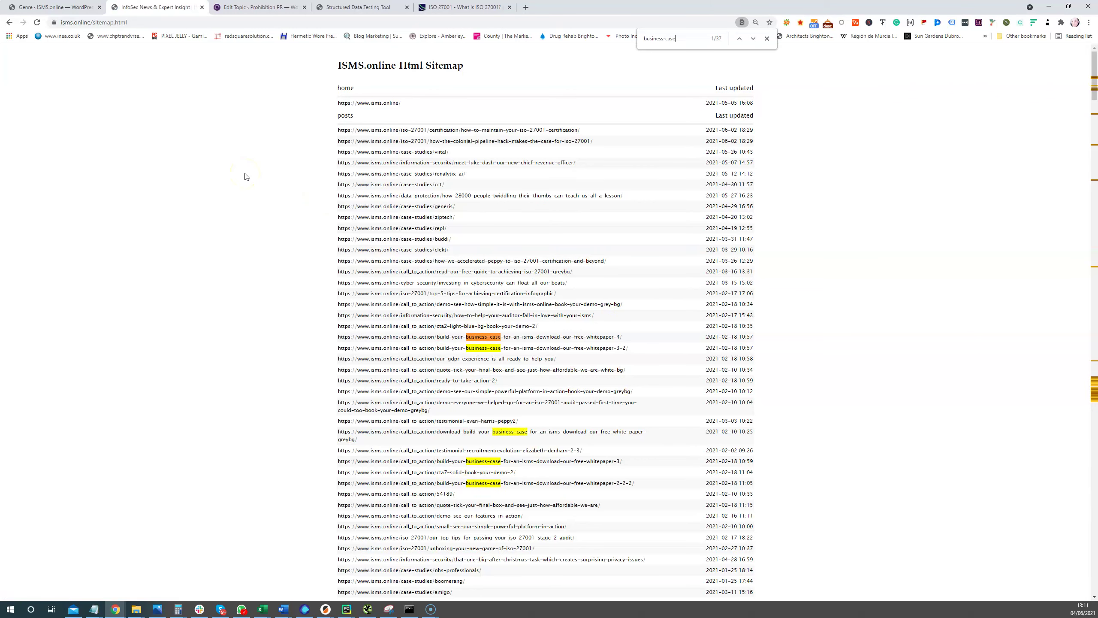
pyautogui.write('-bu')
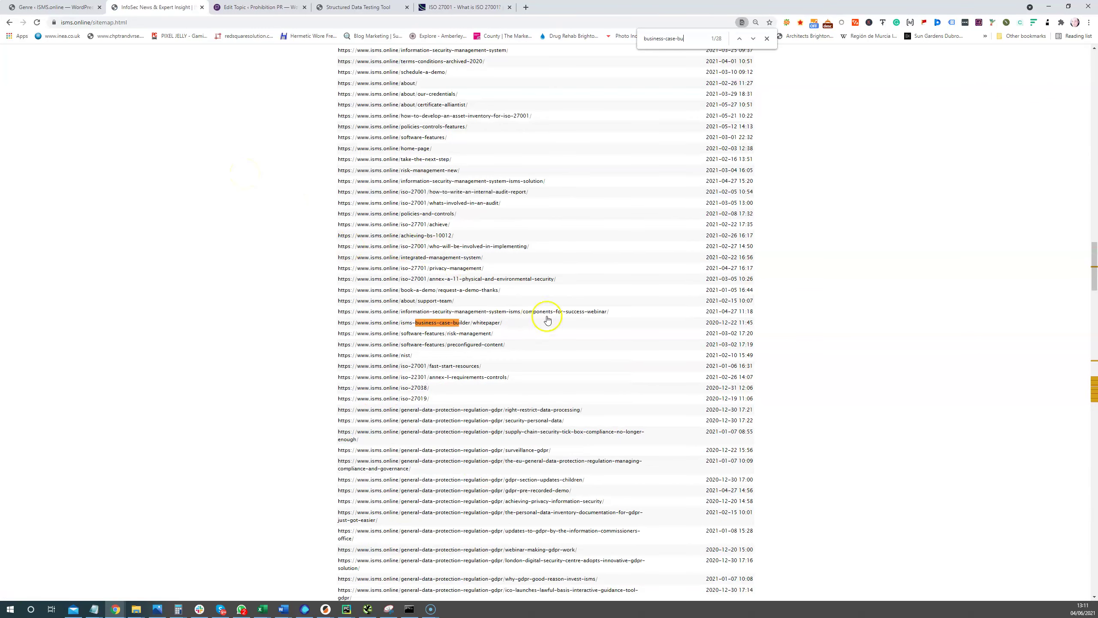
pyautogui.click(356, 319)
# Go up to the parent isms-business-case-builder page, examine its numbered topic cluster links and close the chat widget.
pyautogui.moveTo(205, 22); pyautogui.dragTo(603, 32)
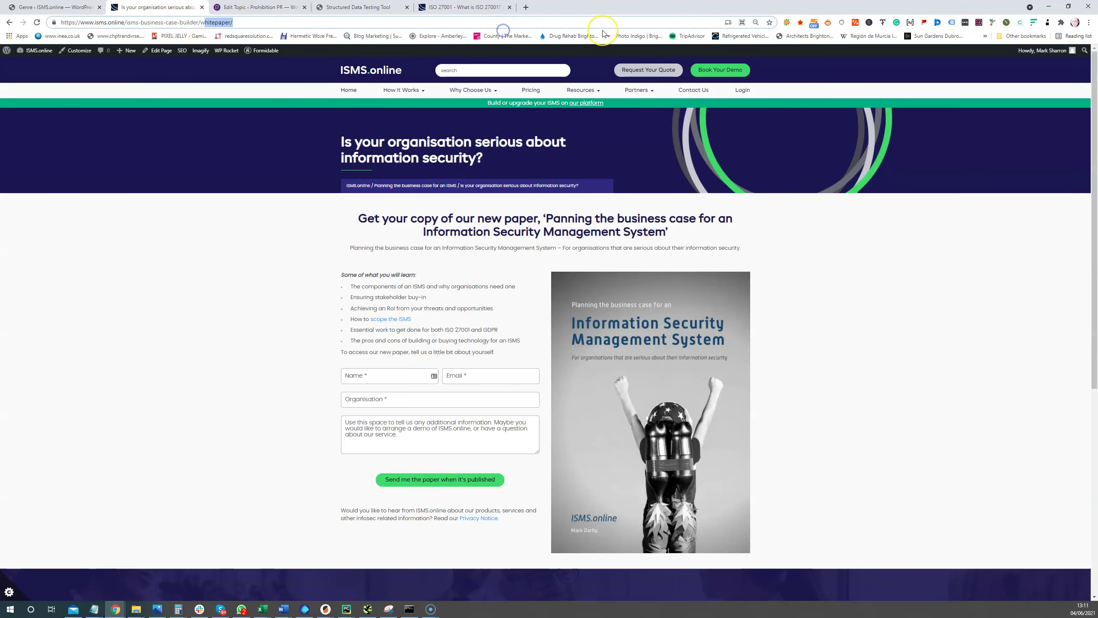
pyautogui.press('BackSpace')
pyautogui.press('BackSpace')
pyautogui.press('Return')
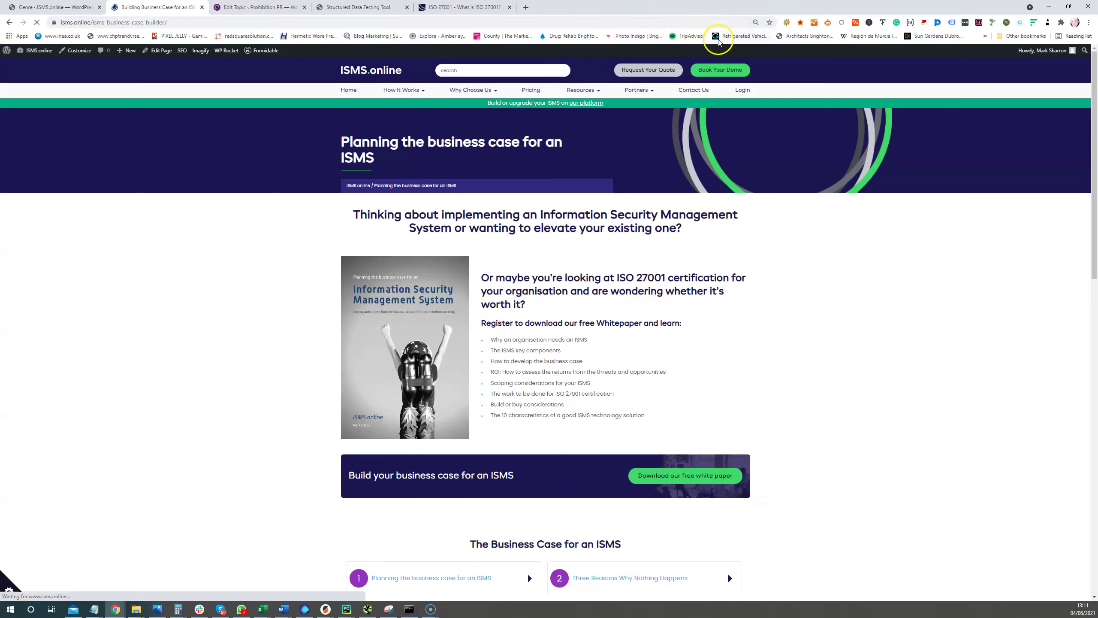
pyautogui.scroll(-9, 735, 207)
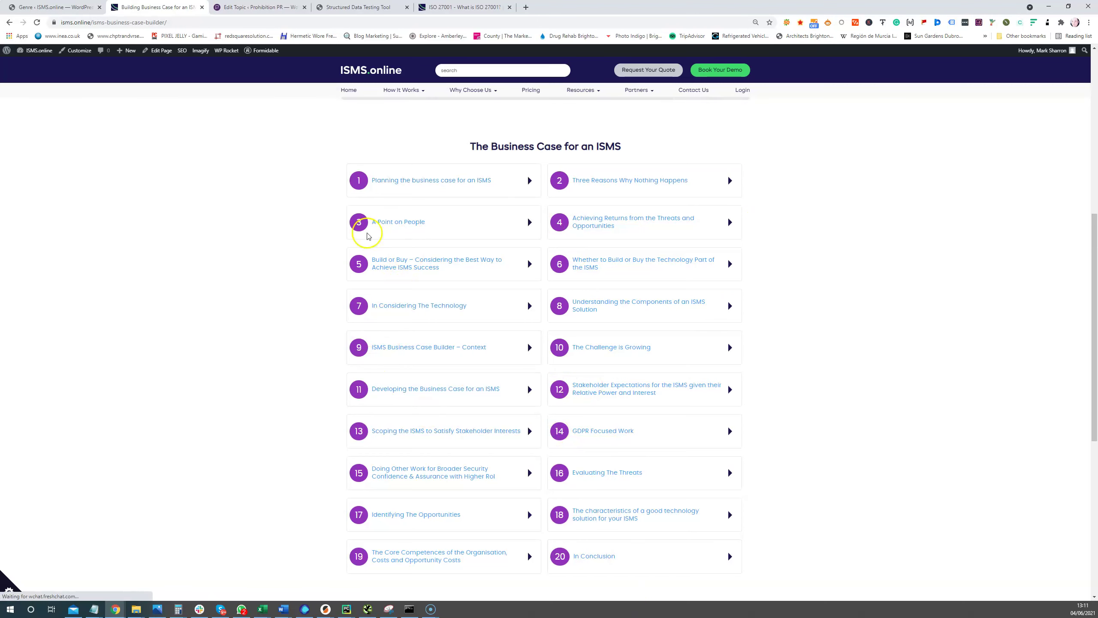
pyautogui.scroll(-2, 389, 467)
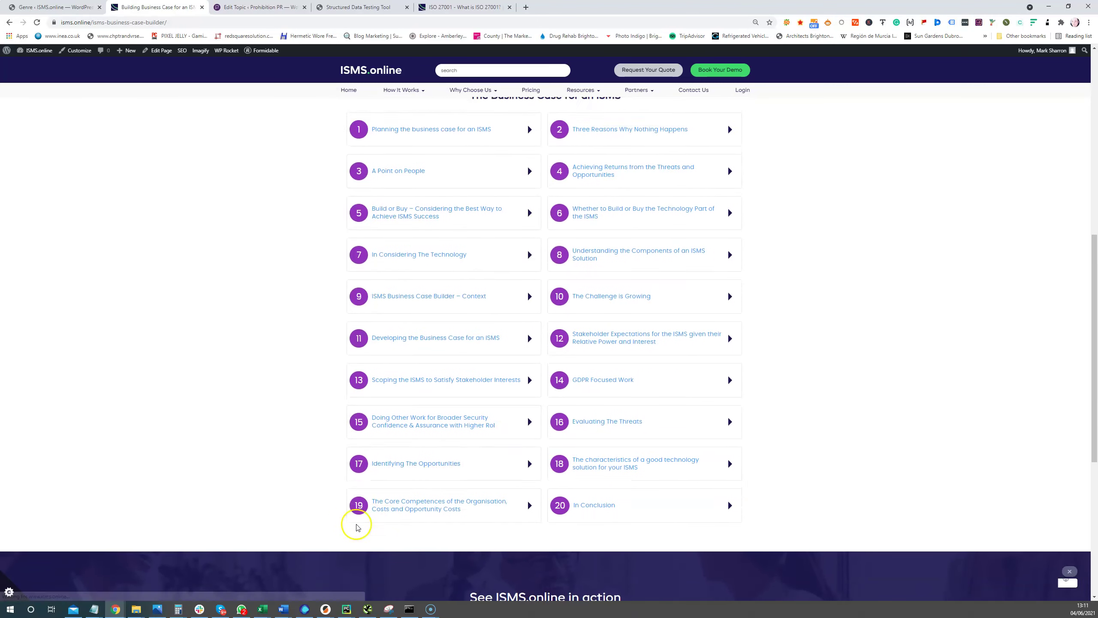
pyautogui.click(1069, 326)
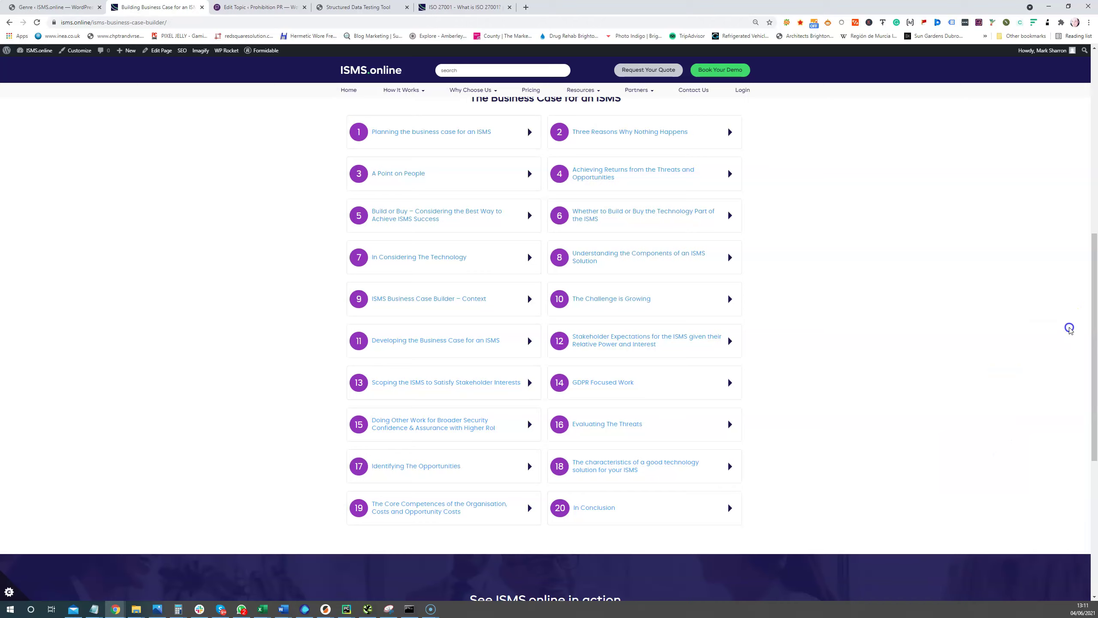
# Return to the ISMS.online admin, open the How To Schema "How to certify for ISO 27001" and examine its cost, tool, supply and step fields.
pyautogui.click(54, 7)
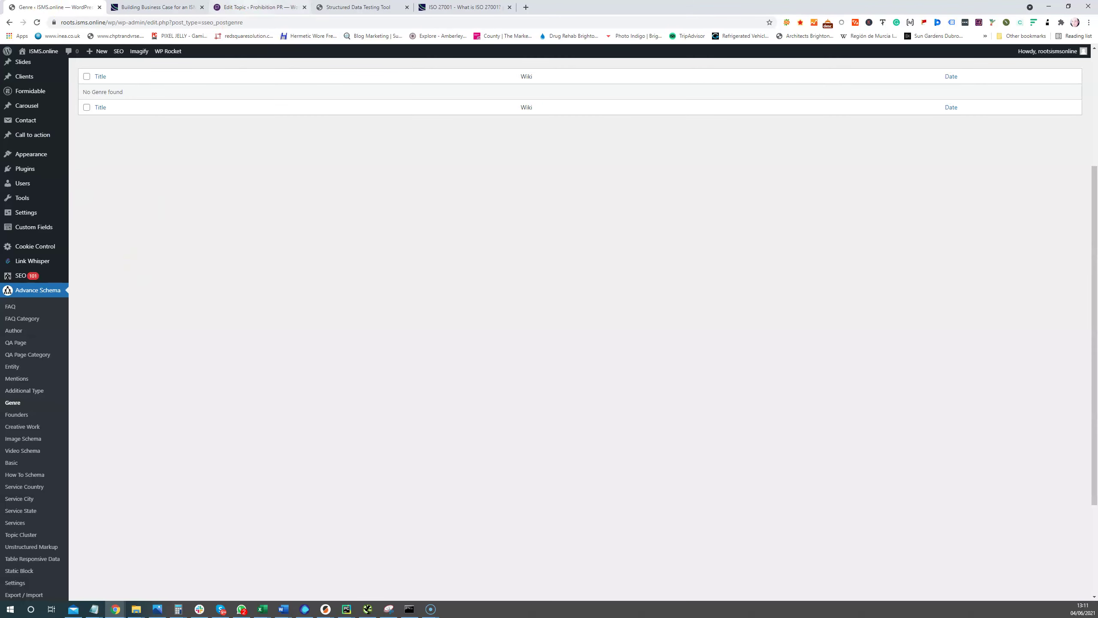
pyautogui.hotkey('ctrl', '3')
pyautogui.hotkey('ctrl', '2')
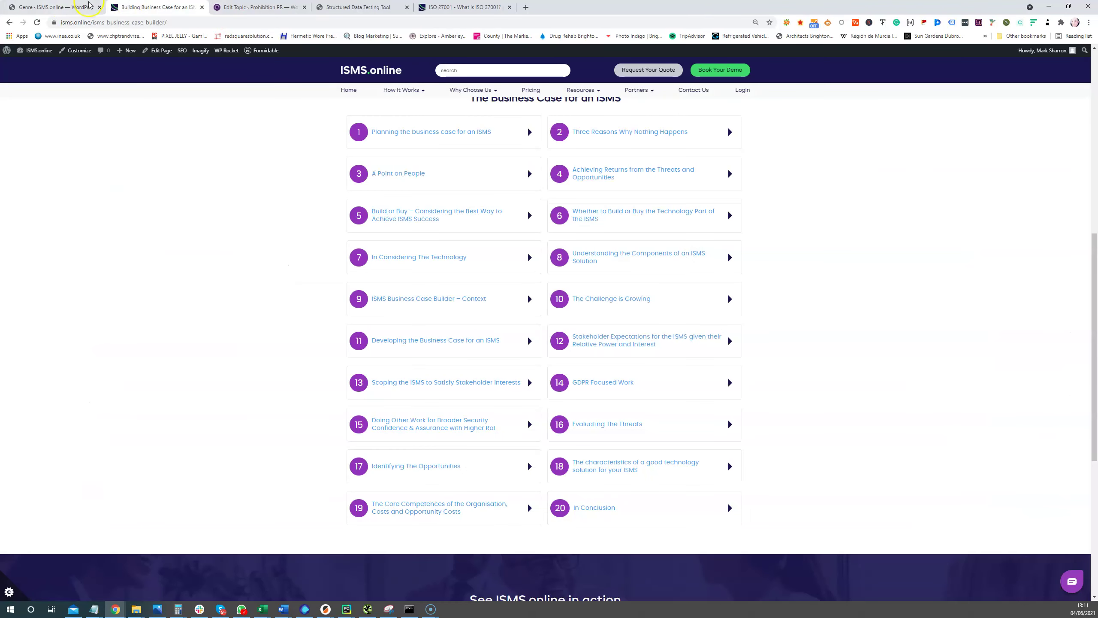
pyautogui.click(54, 7)
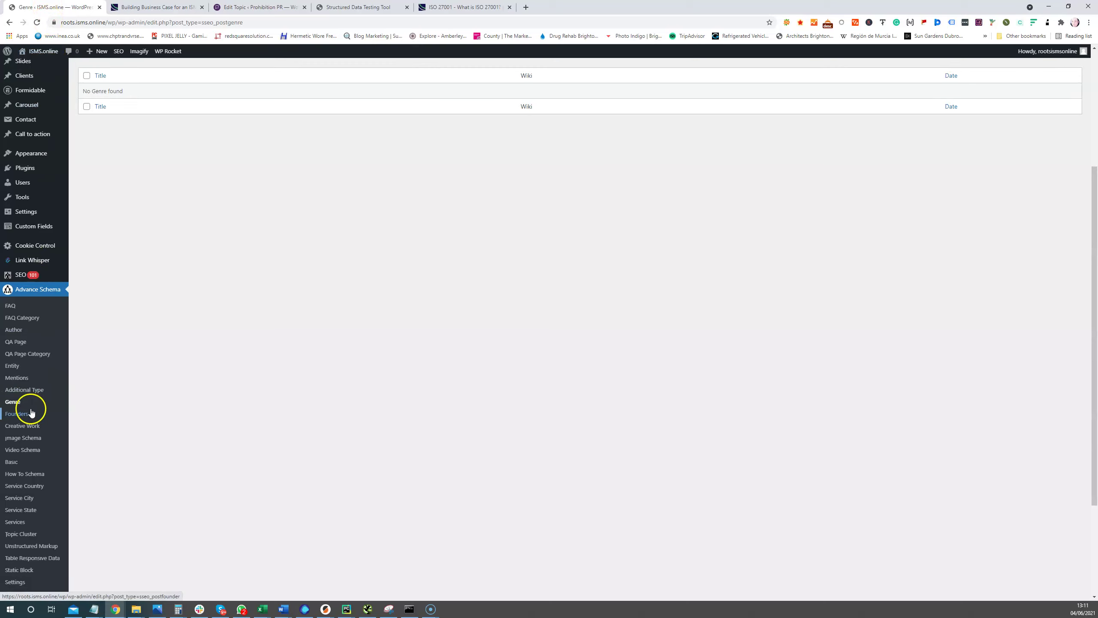
pyautogui.scroll(-3, 29, 412)
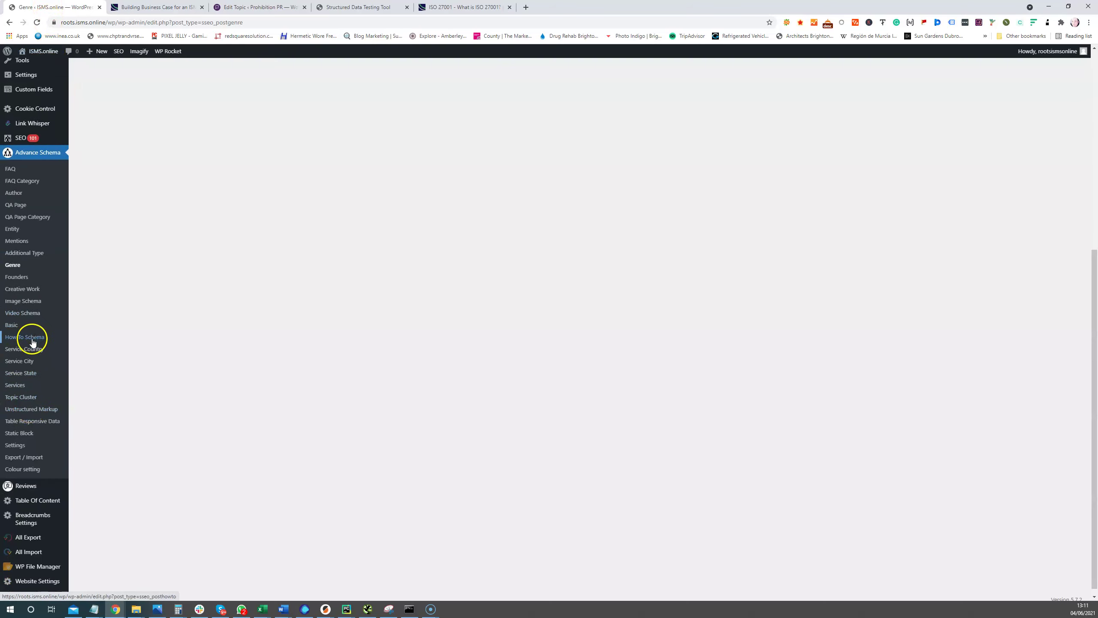
pyautogui.click(24, 340)
pyautogui.click(99, 295)
pyautogui.scroll(-2, 294, 241)
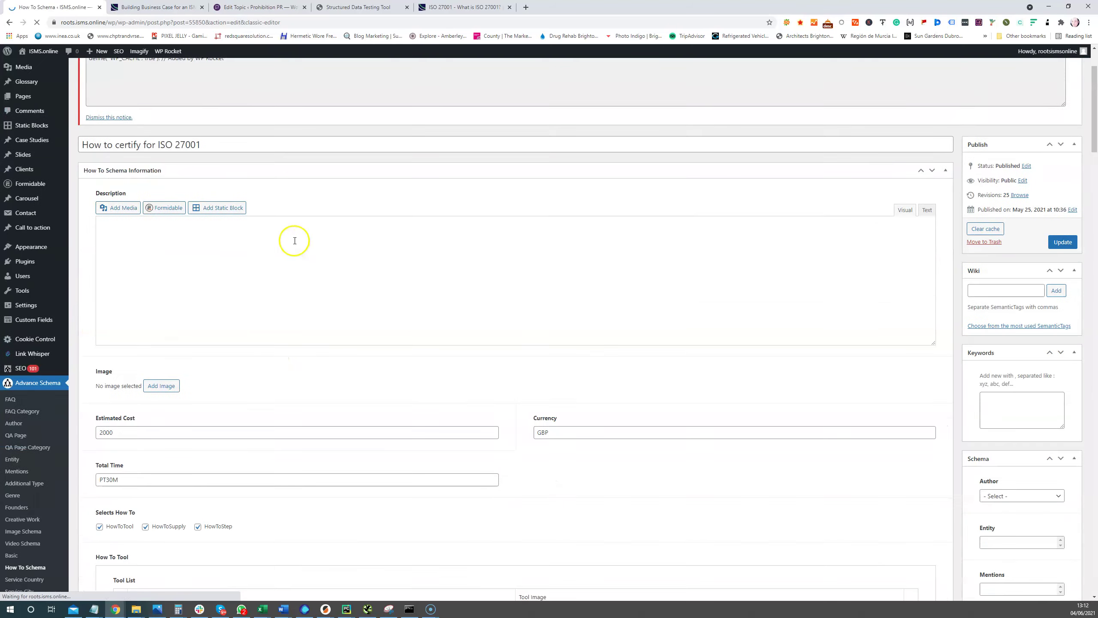
pyautogui.scroll(-12, 258, 342)
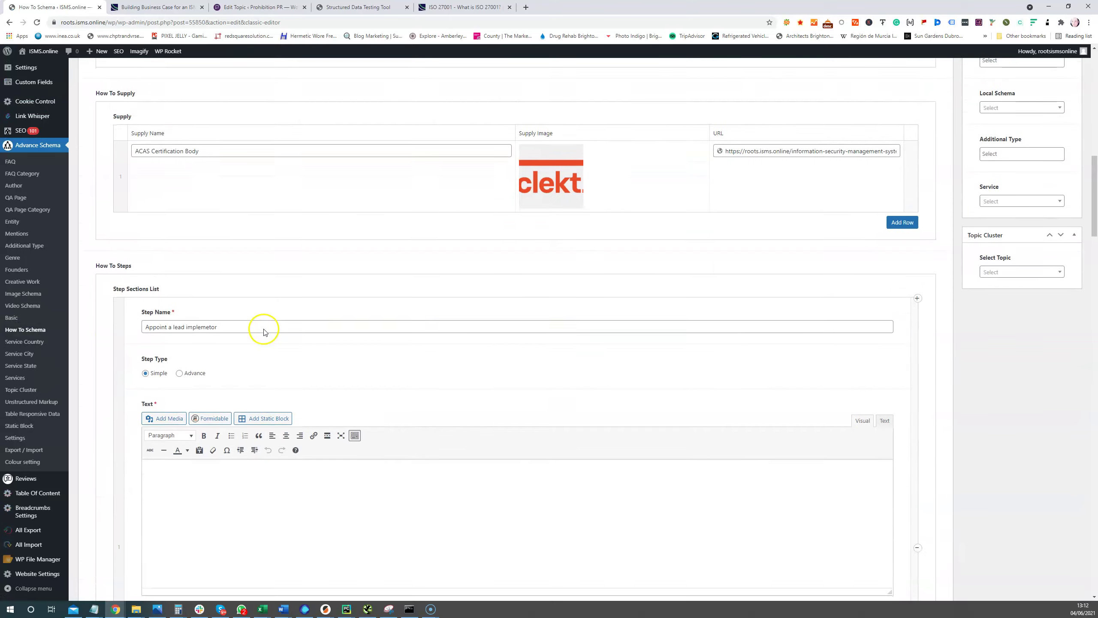
pyautogui.scroll(-14, 265, 332)
# View the Unstructured Markup list and start a new Table Responsive Data entry.
pyautogui.scroll(-4, 264, 330)
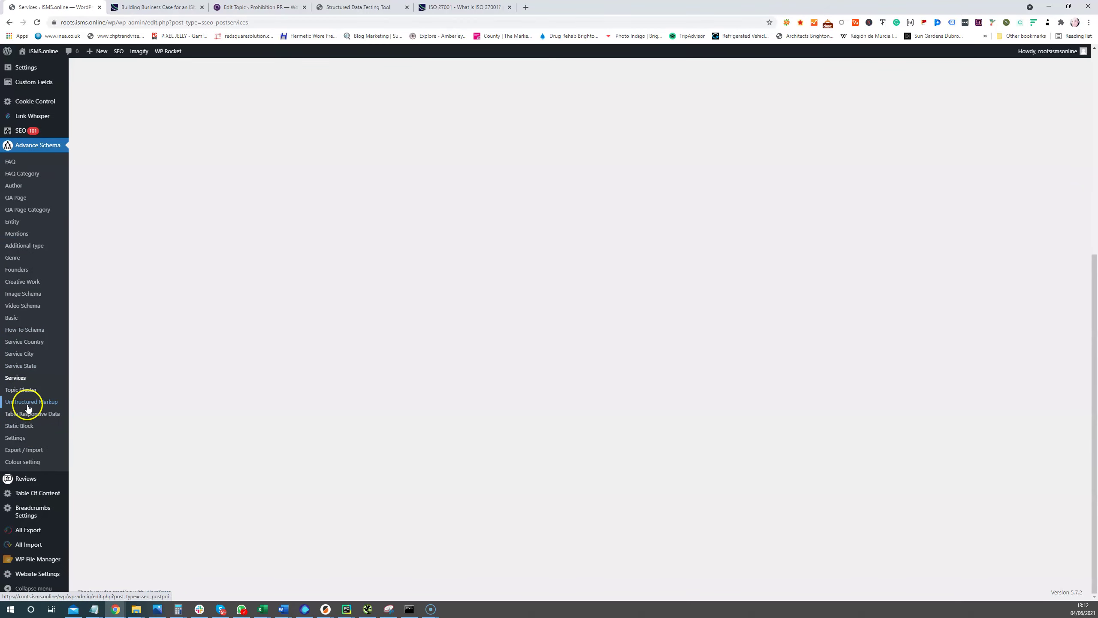
pyautogui.click(27, 404)
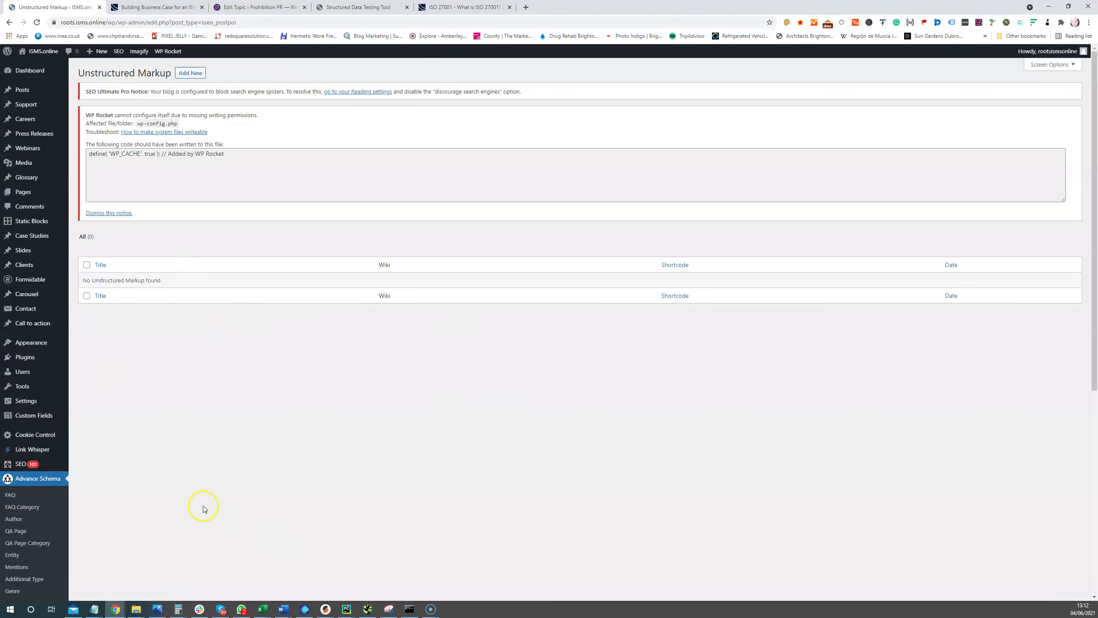
pyautogui.scroll(-7, 294, 419)
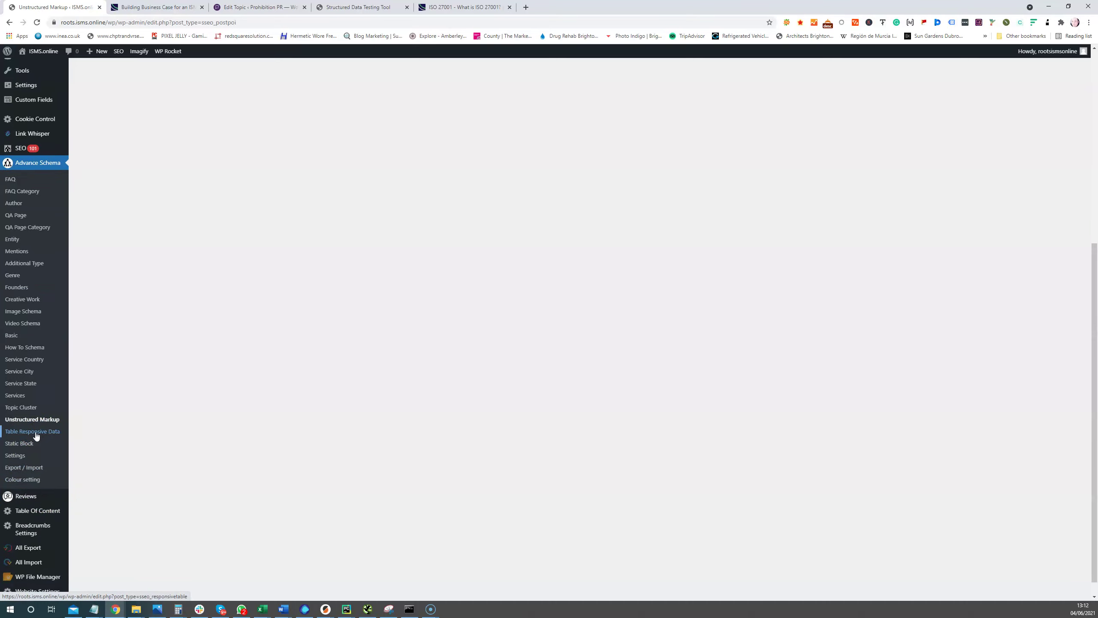
pyautogui.click(14, 433)
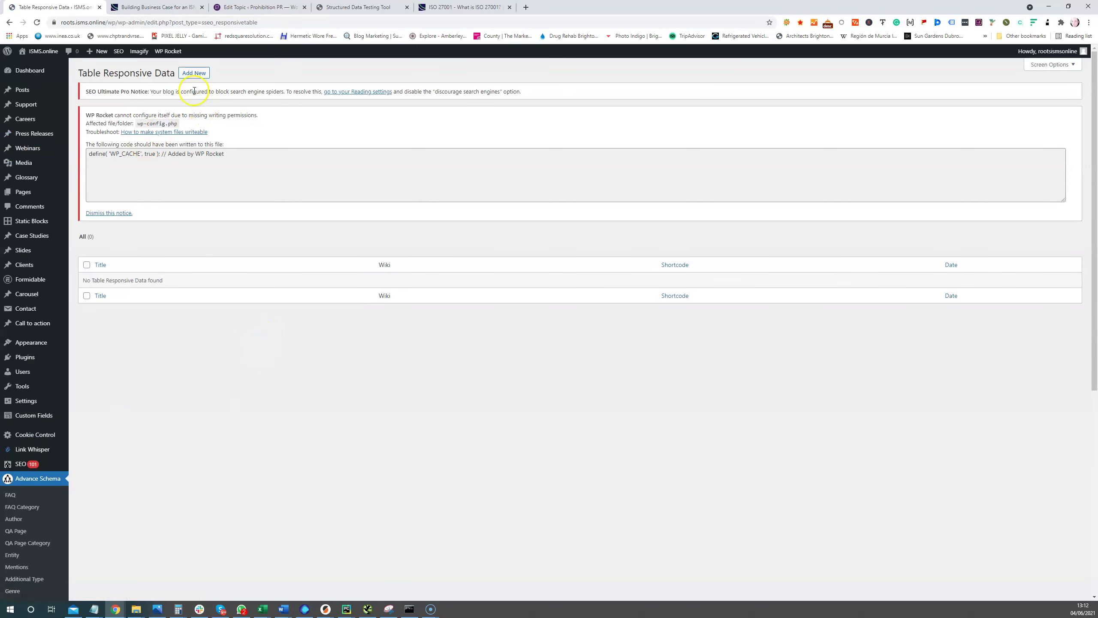
pyautogui.click(194, 73)
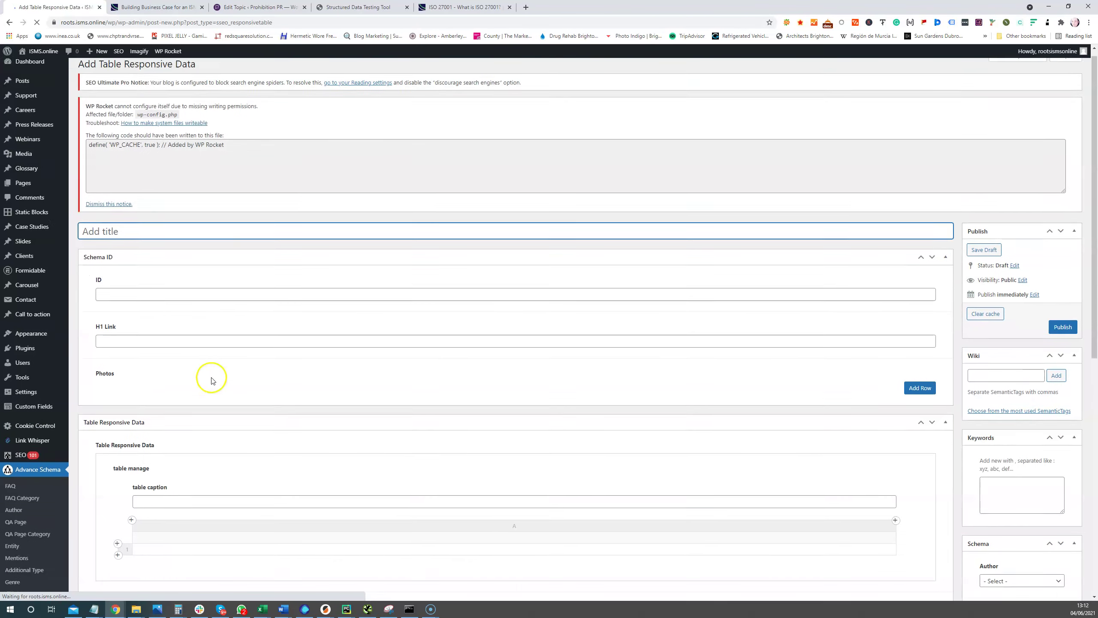
# Set the table caption to "here", add a second row and a second column, and open the first column's cells for editing.
pyautogui.scroll(-5, 211, 380)
pyautogui.click(156, 279)
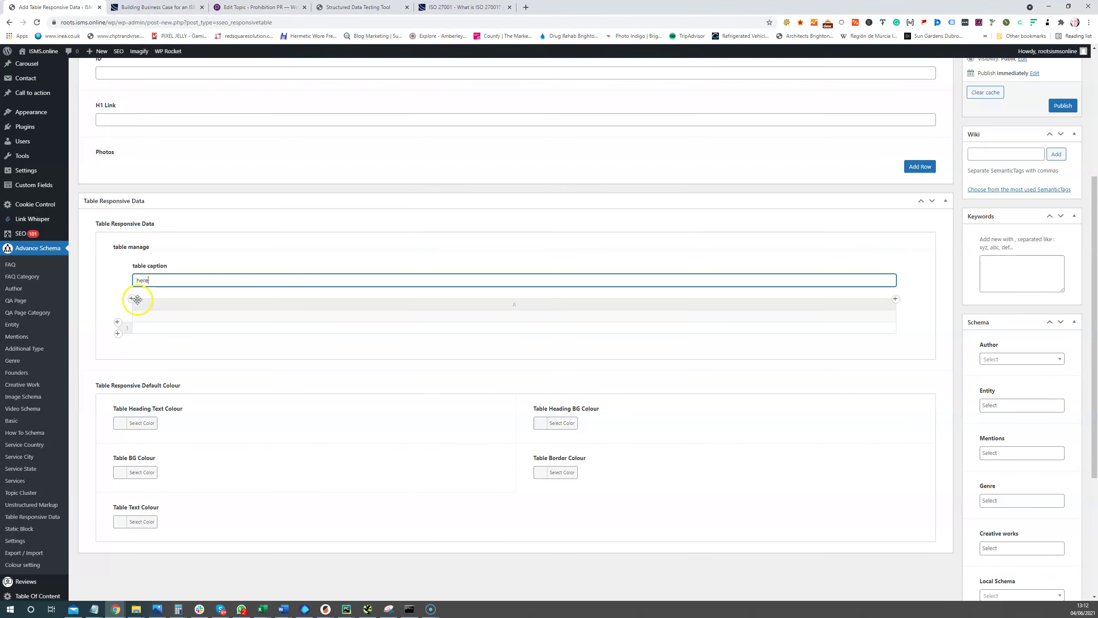
pyautogui.click(117, 333)
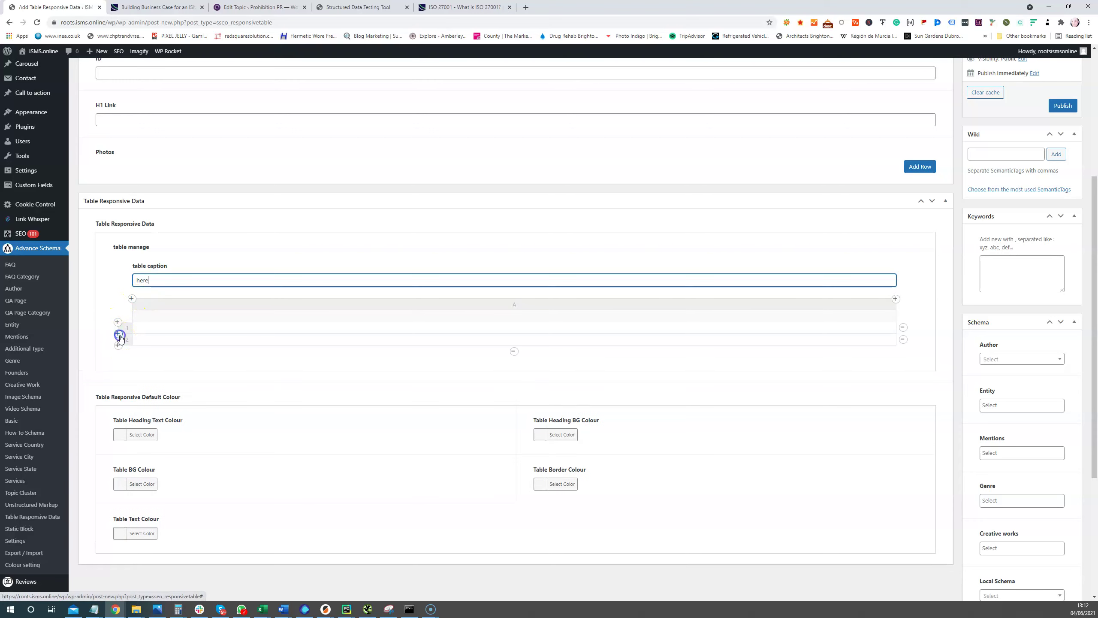
pyautogui.click(897, 300)
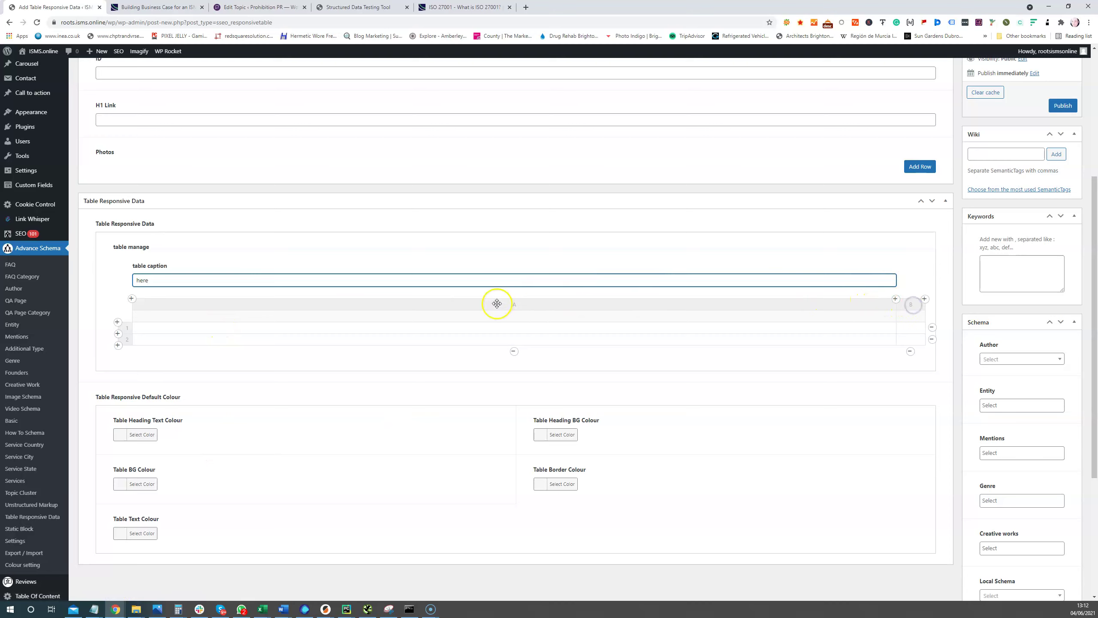
pyautogui.click(188, 374)
pyautogui.click(186, 327)
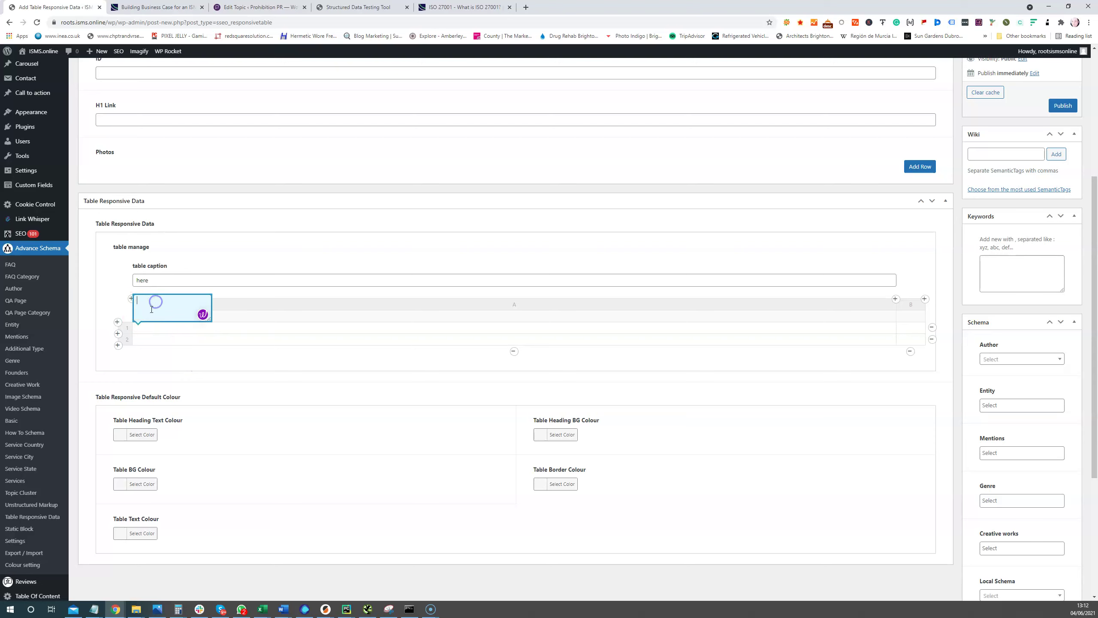
pyautogui.click(152, 338)
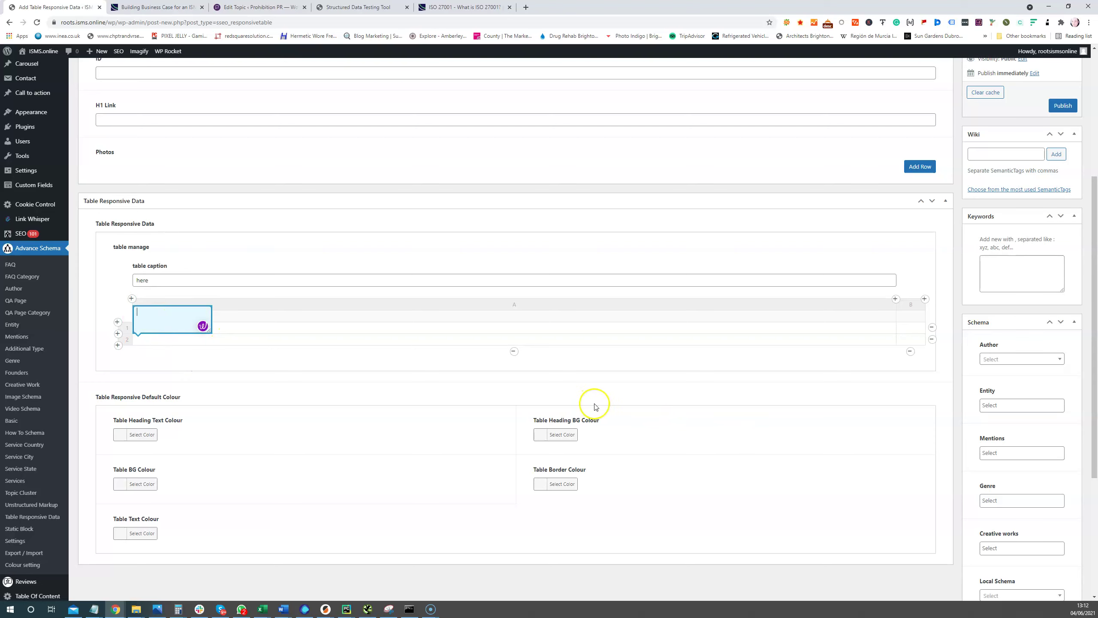
# Examine the new table entry's default colour options and its Schema ID and H1 Link fields.
pyautogui.scroll(2, 487, 491)
pyautogui.scroll(-5, 501, 446)
pyautogui.scroll(4, 497, 505)
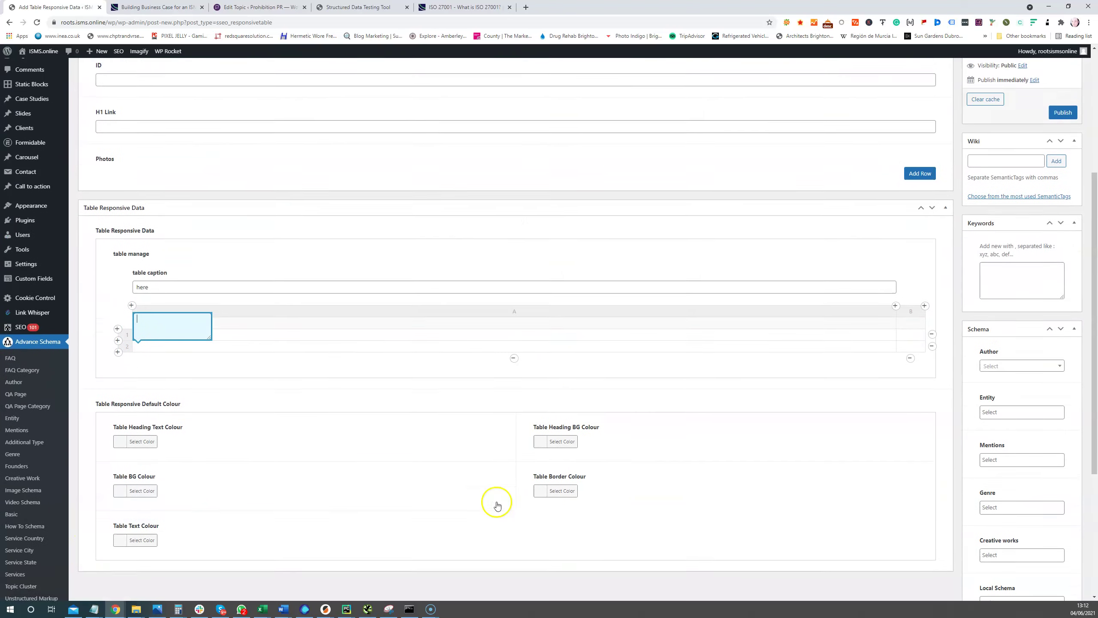
pyautogui.scroll(4, 463, 502)
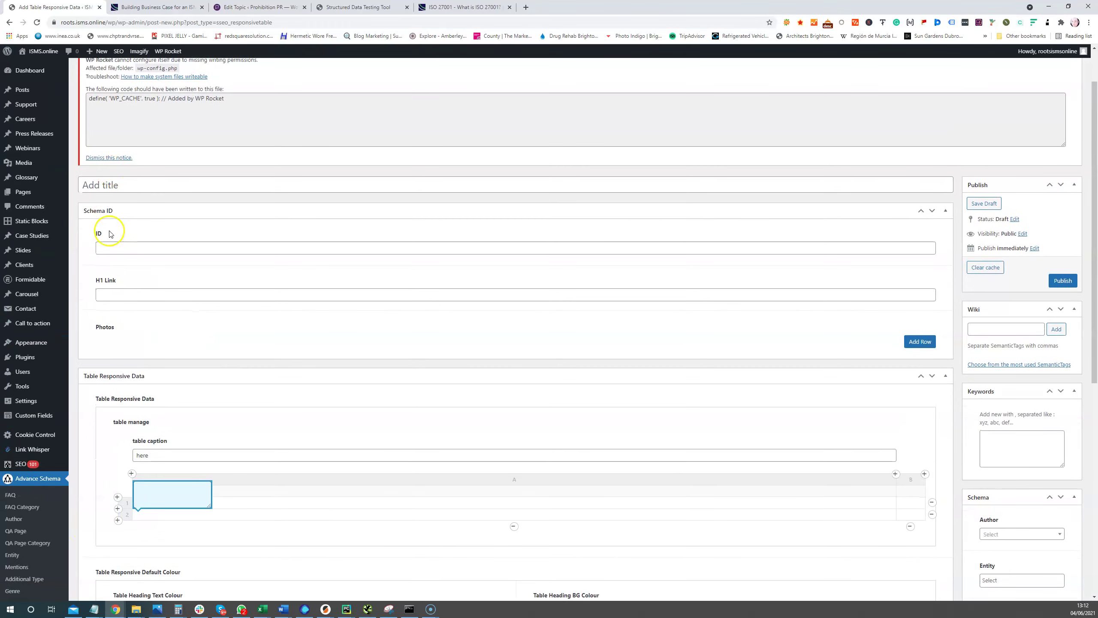
pyautogui.click(104, 294)
pyautogui.click(129, 249)
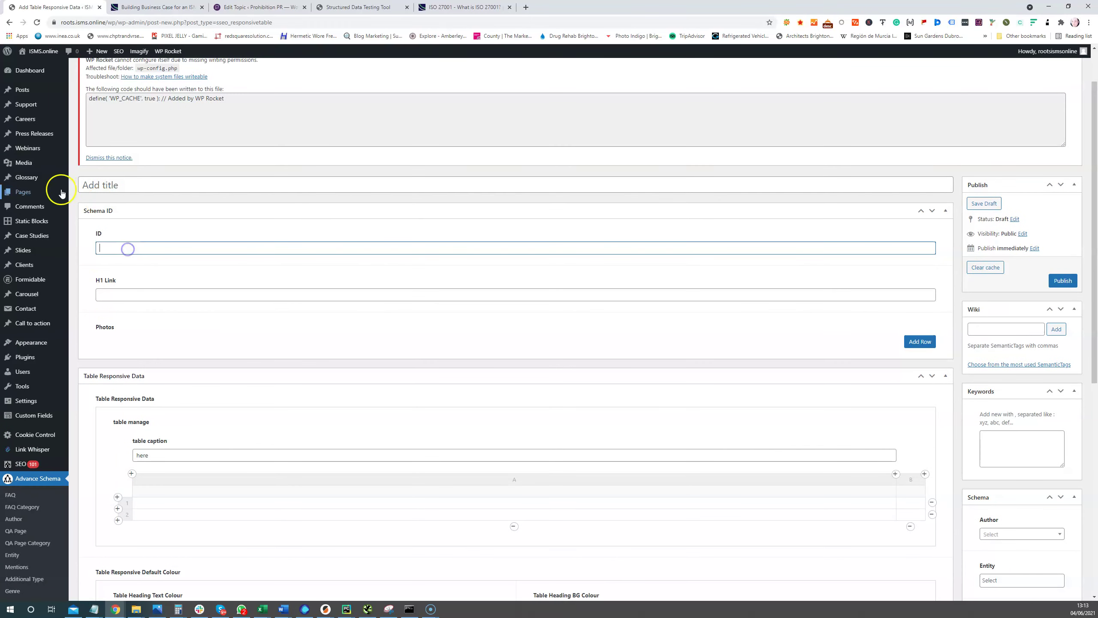
pyautogui.click(119, 297)
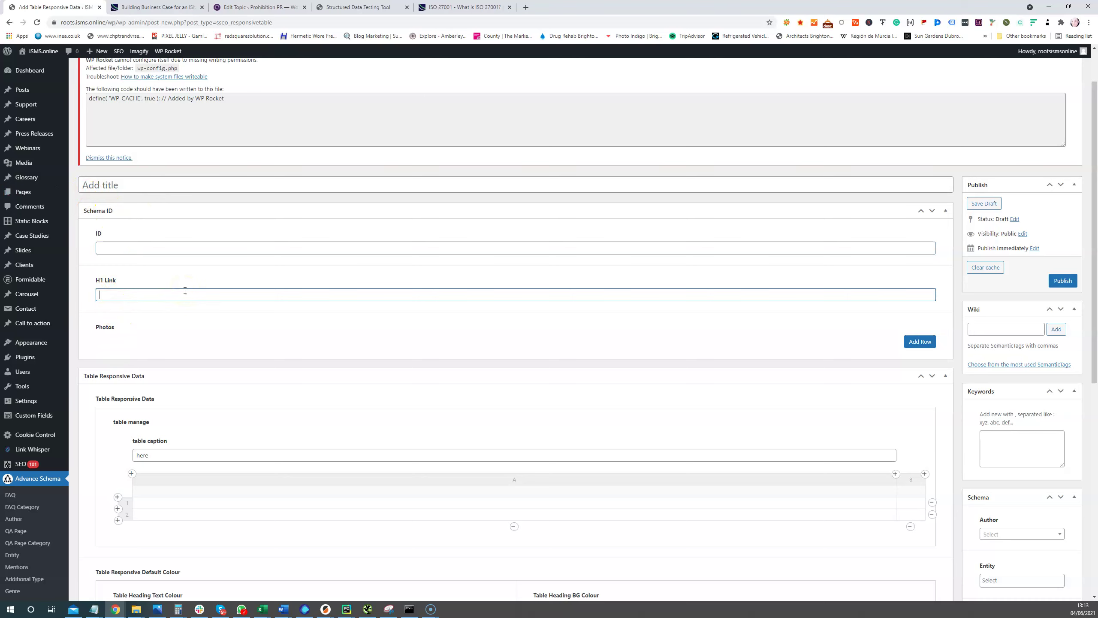
# Leave the table entry without saving, browse the Static Block list and open the Newcomer Slider block for editing.
pyautogui.scroll(-7, 39, 432)
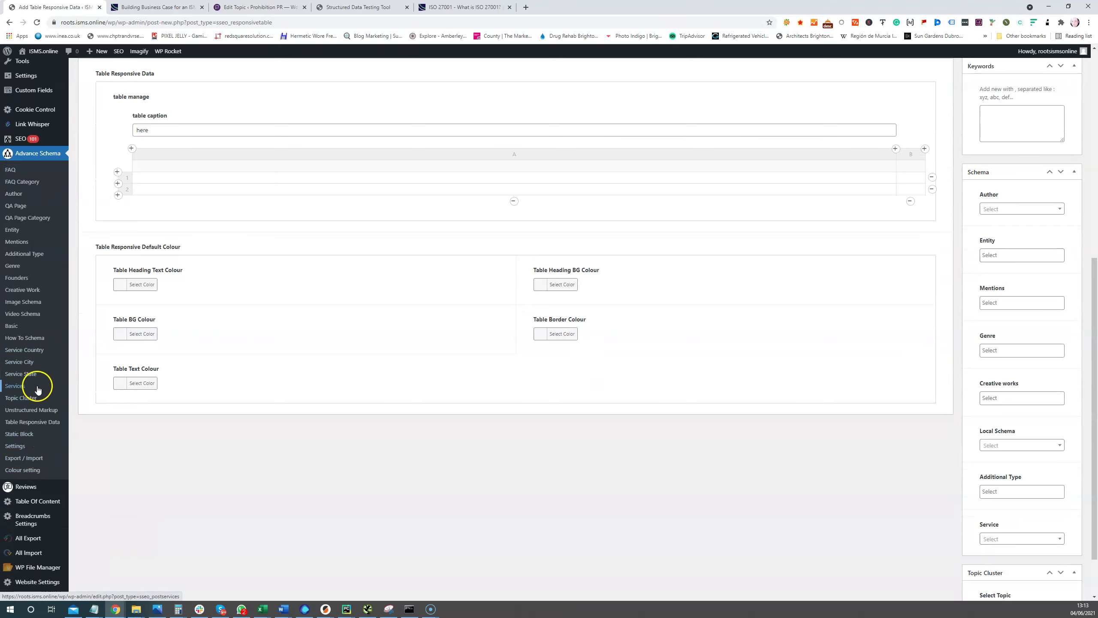
pyautogui.click(29, 435)
pyautogui.click(589, 73)
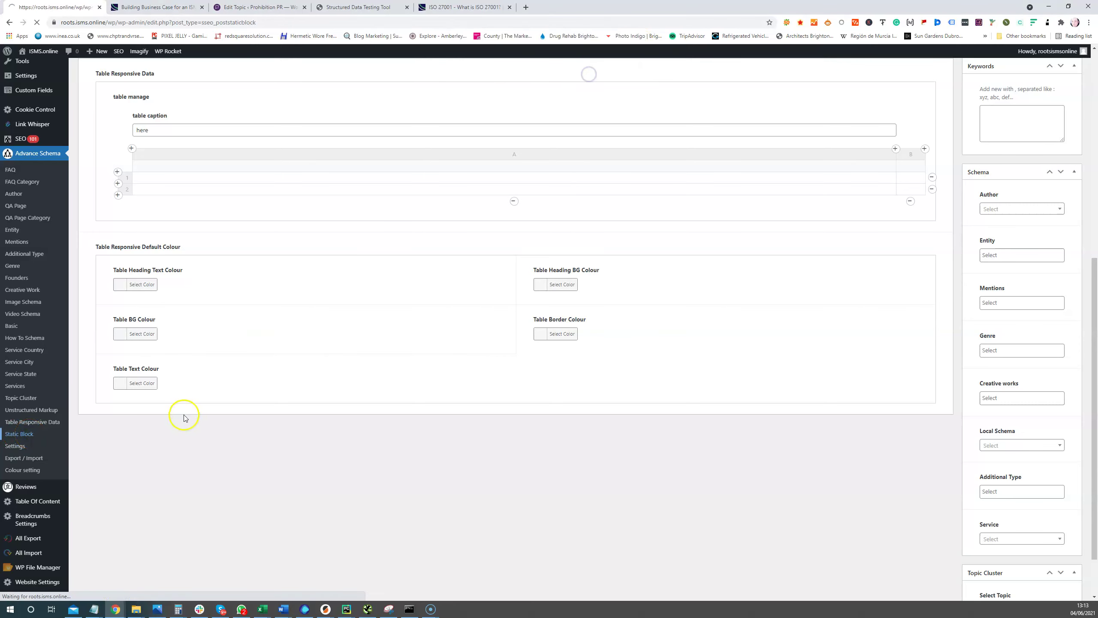
pyautogui.moveTo(22, 439)
pyautogui.scroll(-1, 94, 499)
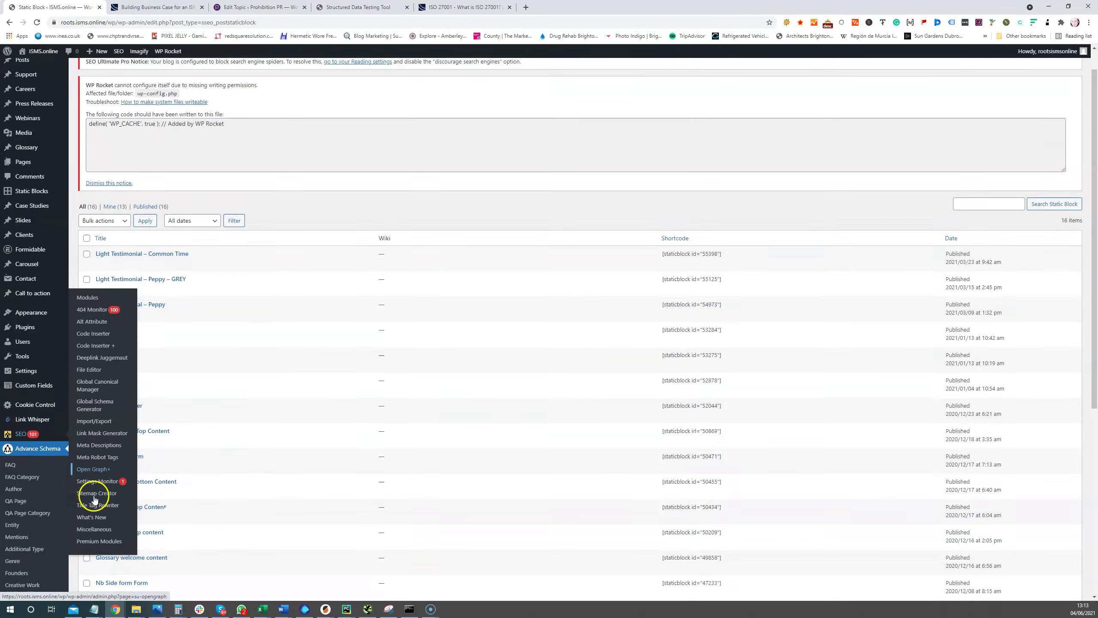
pyautogui.scroll(-3, 95, 498)
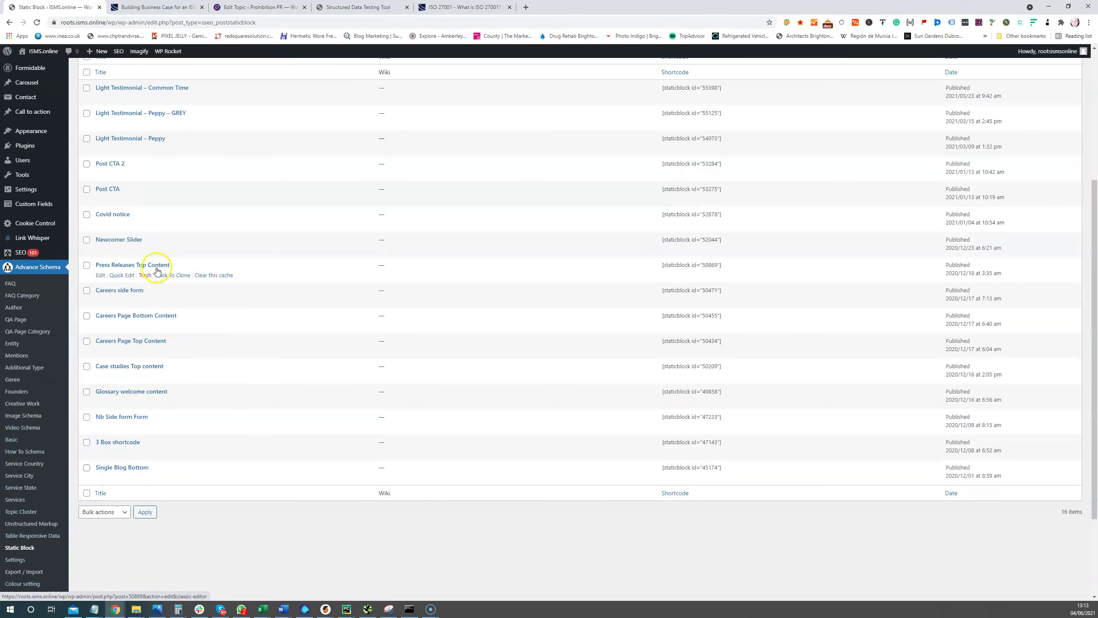
pyautogui.scroll(3, 98, 284)
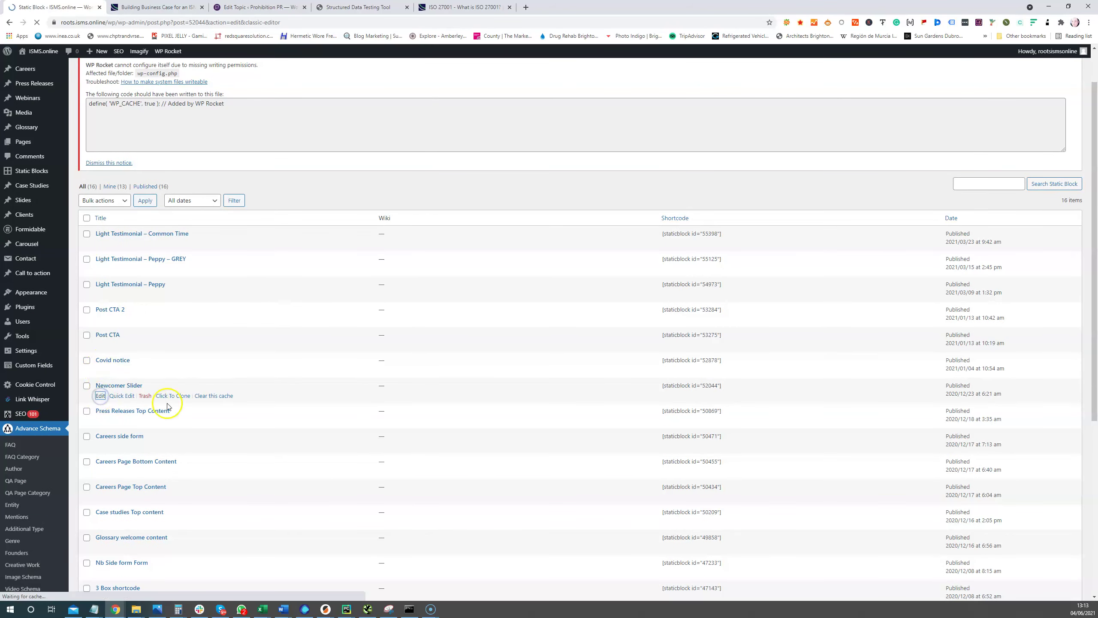
pyautogui.scroll(-2, 103, 303)
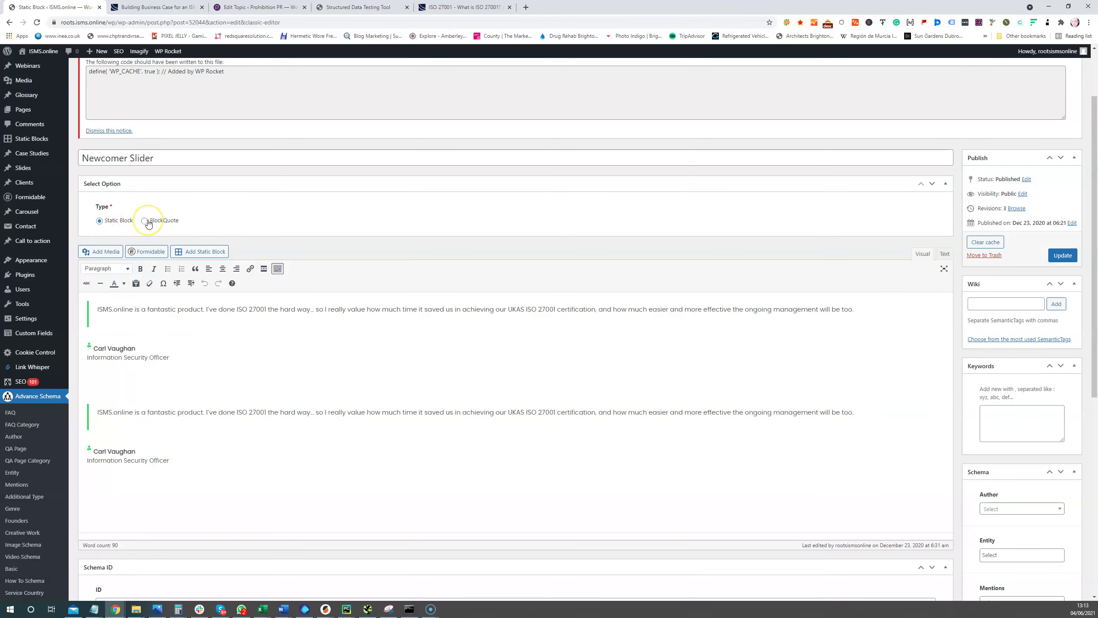
# Switch the Newcomer Slider's type to BlockQuote and examine its quote text, Cite URL, footer and Schema ID fields.
pyautogui.click(145, 221)
pyautogui.scroll(-4, 160, 227)
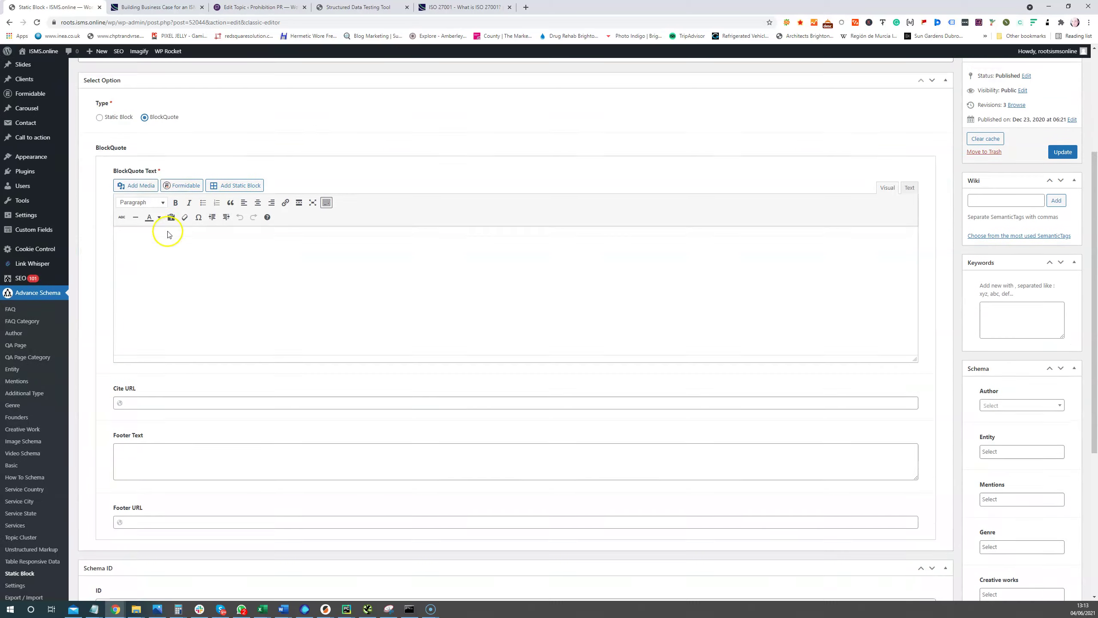
pyautogui.click(154, 354)
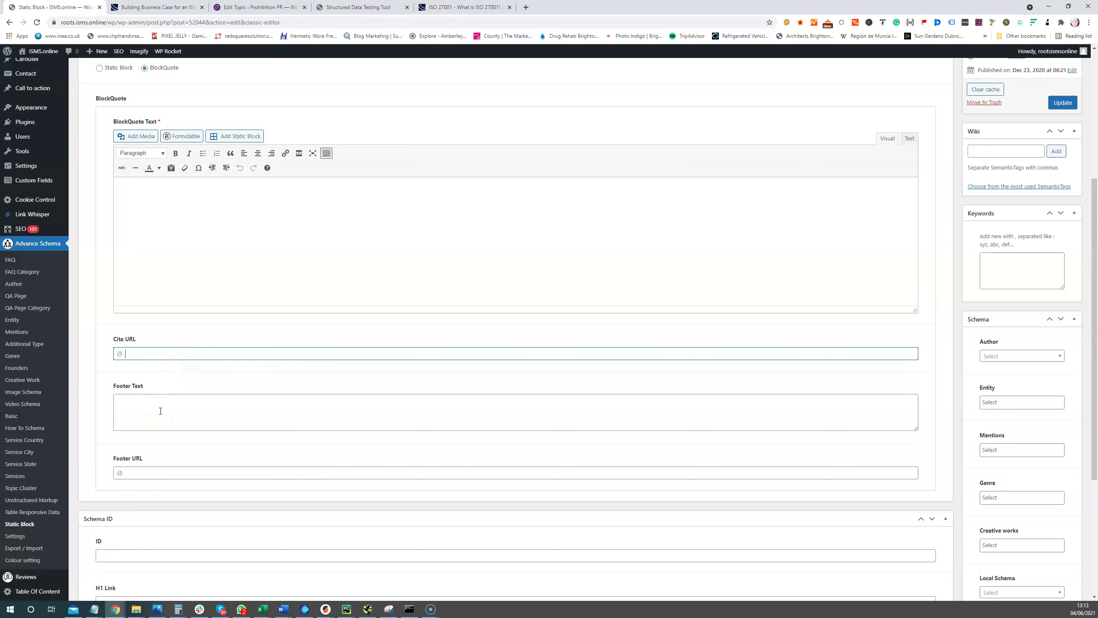
pyautogui.scroll(-1, 142, 485)
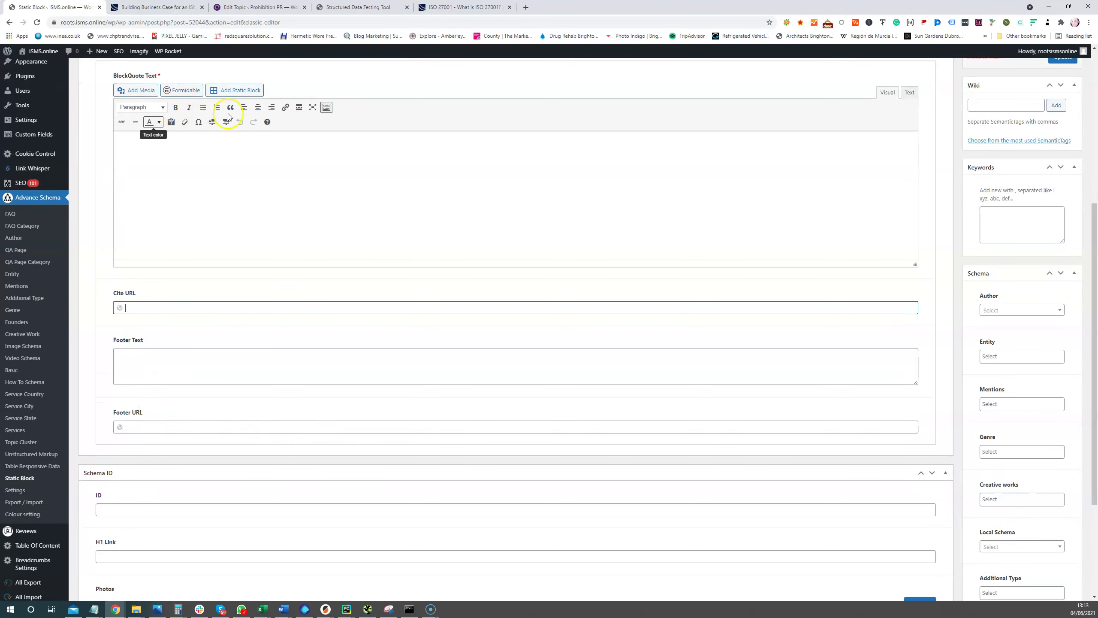
pyautogui.scroll(2, 162, 368)
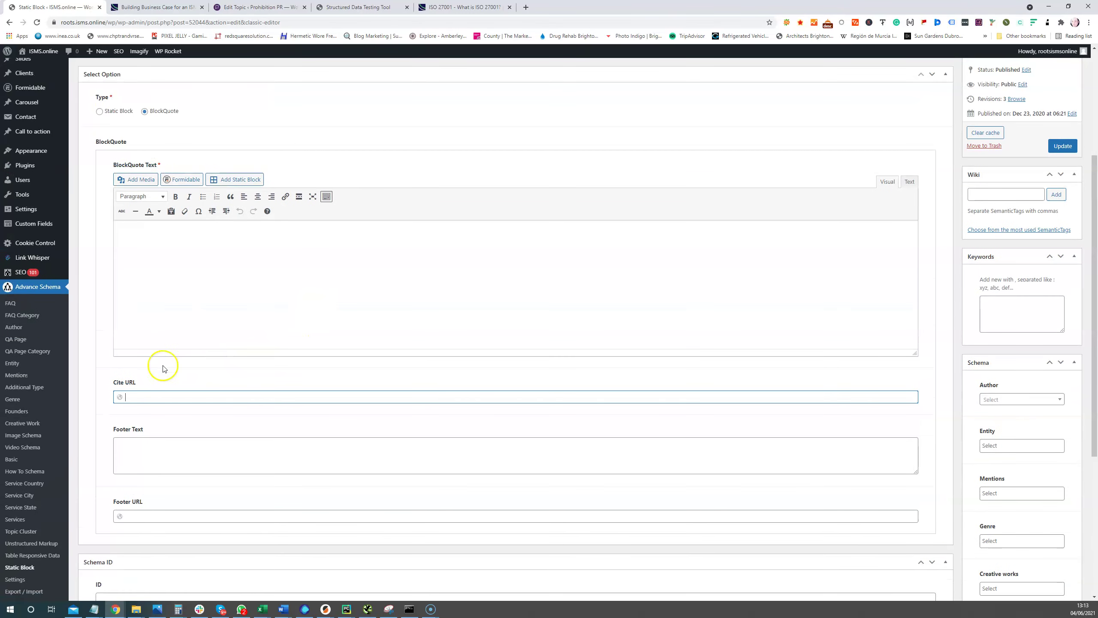
pyautogui.scroll(-3, 255, 436)
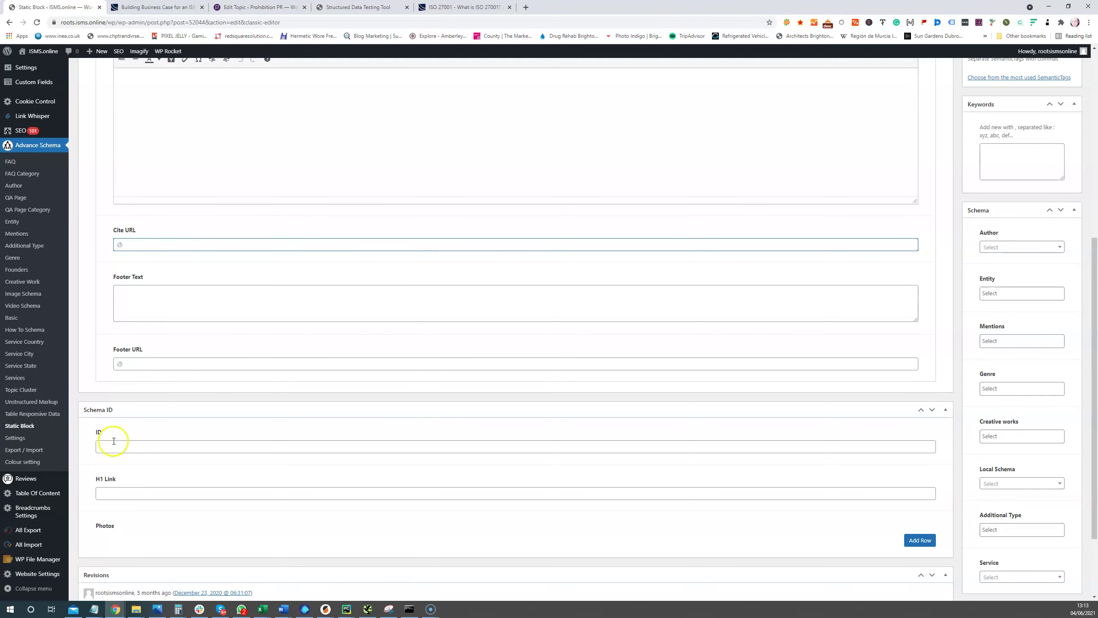
# Leave the static block without saving, open the Advance Schema settings and examine the schema type toggles and shortcode list.
pyautogui.click(14, 437)
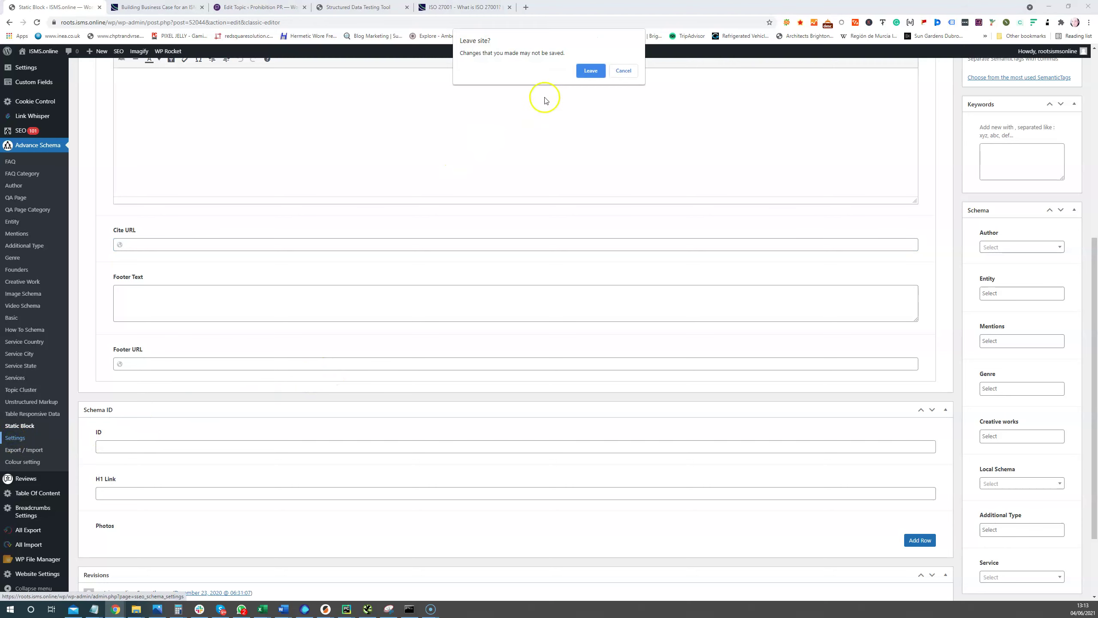
pyautogui.click(591, 71)
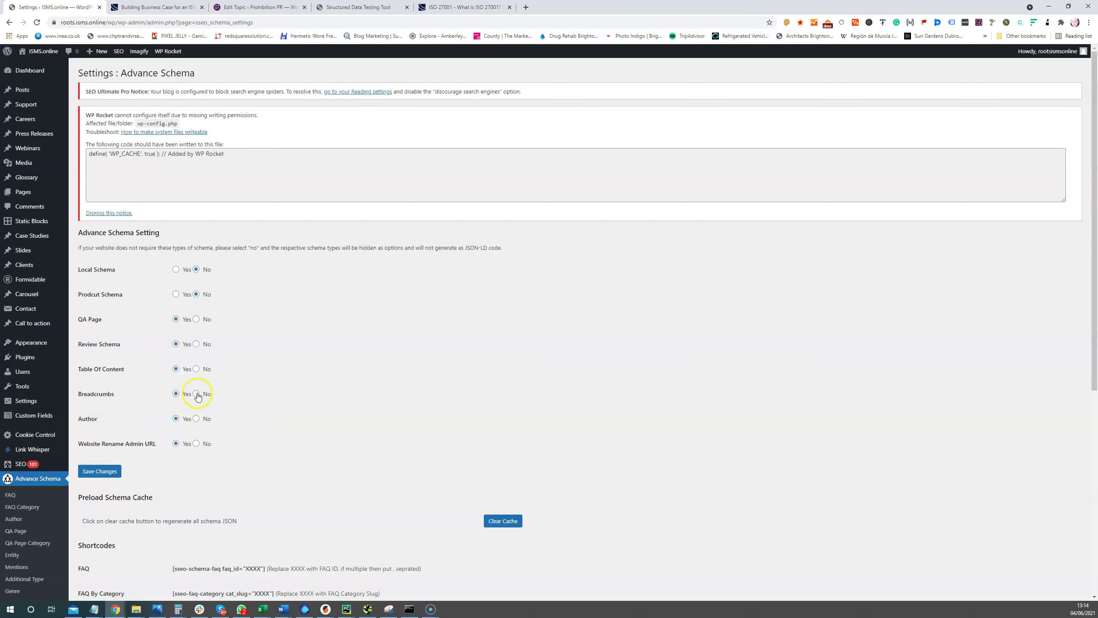
pyautogui.scroll(-3, 133, 441)
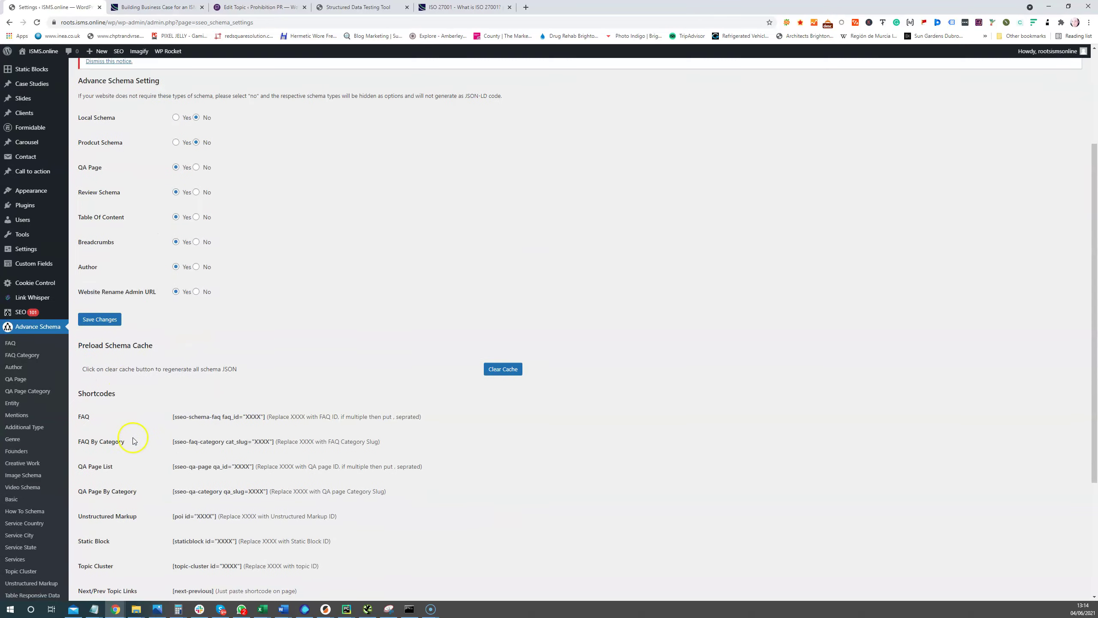
pyautogui.scroll(-3, 108, 400)
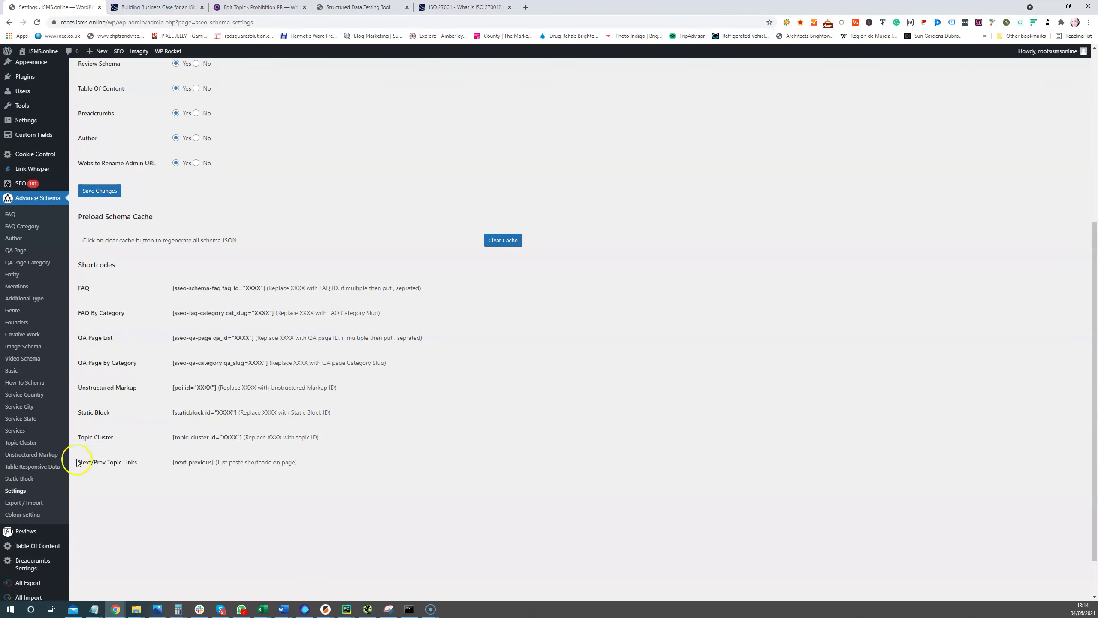
# Open the Advance Schema colour settings and examine the default colour options for each element and the Howto section style CSS.
pyautogui.click(25, 514)
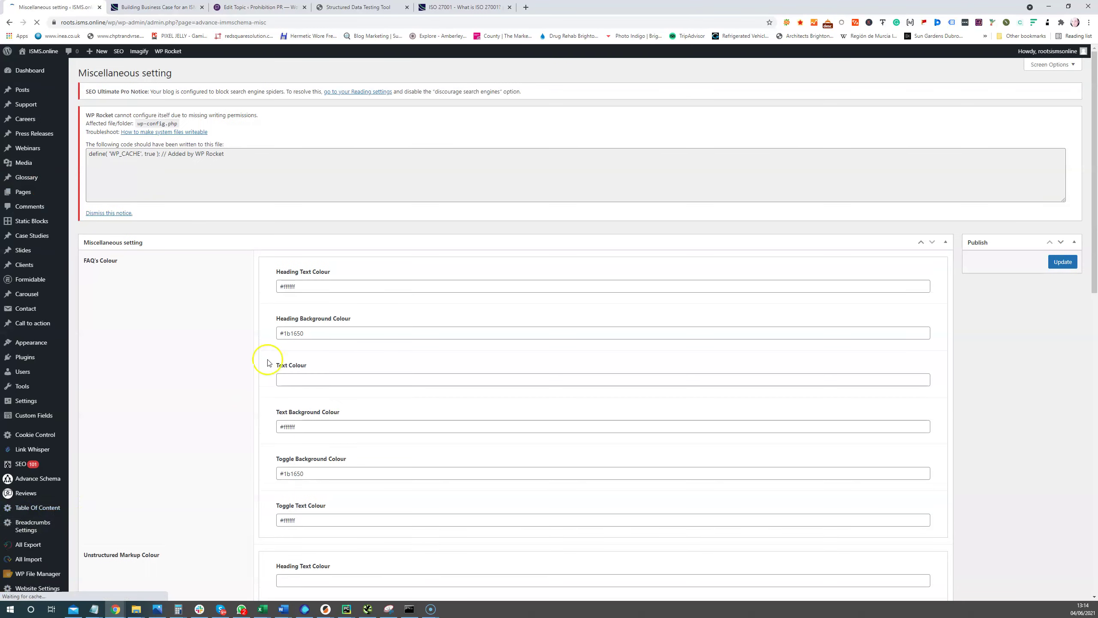
pyautogui.scroll(-3, 203, 229)
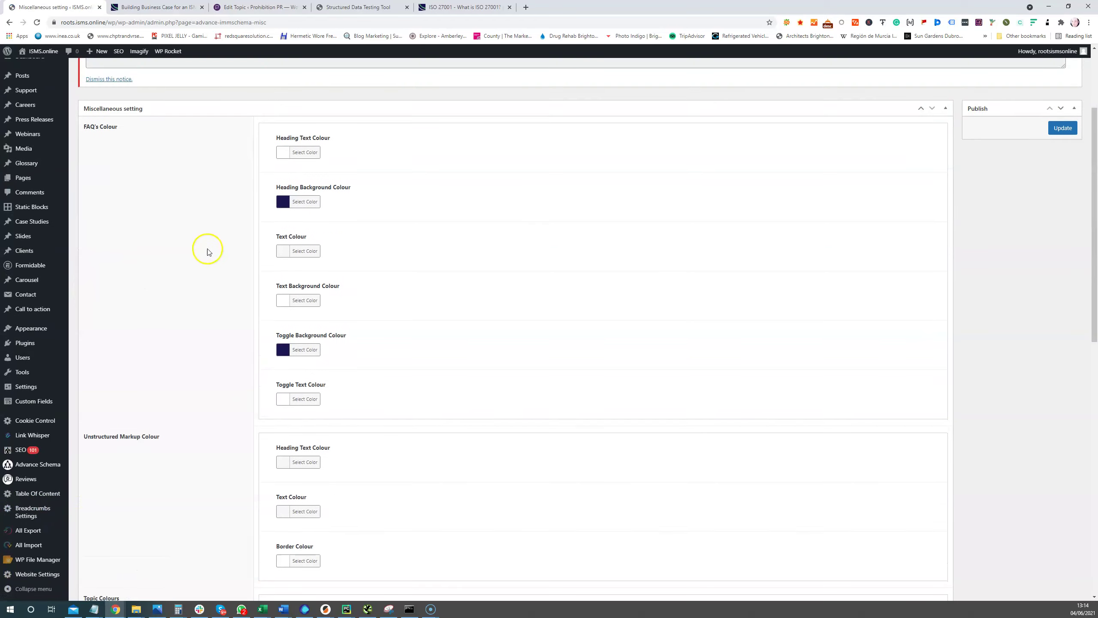
pyautogui.scroll(-3, 208, 249)
pyautogui.scroll(-4, 212, 281)
pyautogui.scroll(-6, 205, 332)
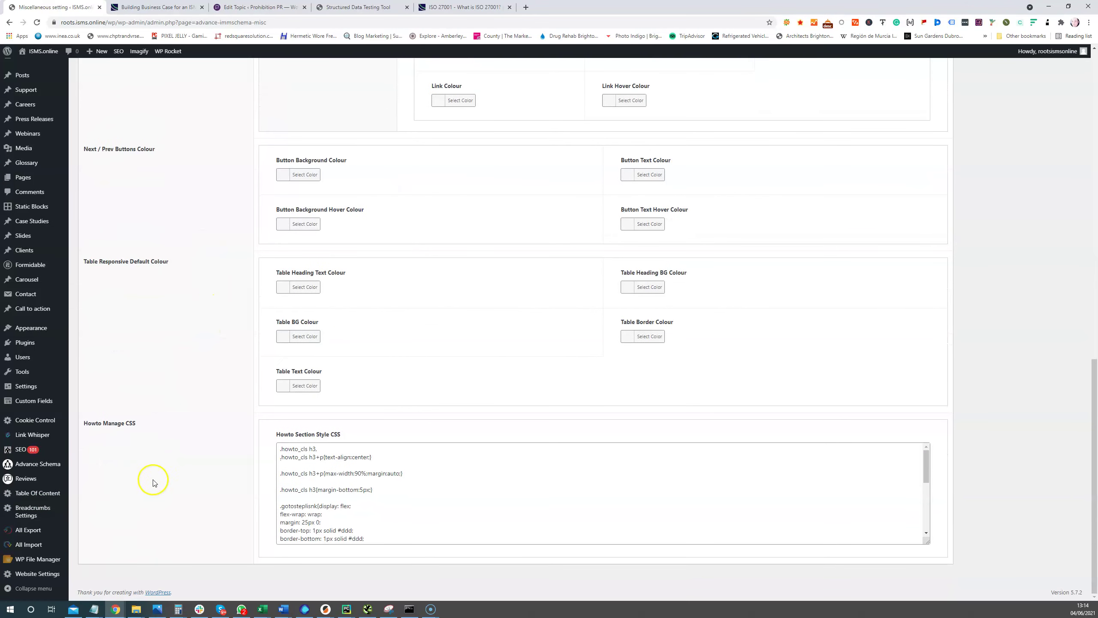
pyautogui.scroll(-8, 637, 470)
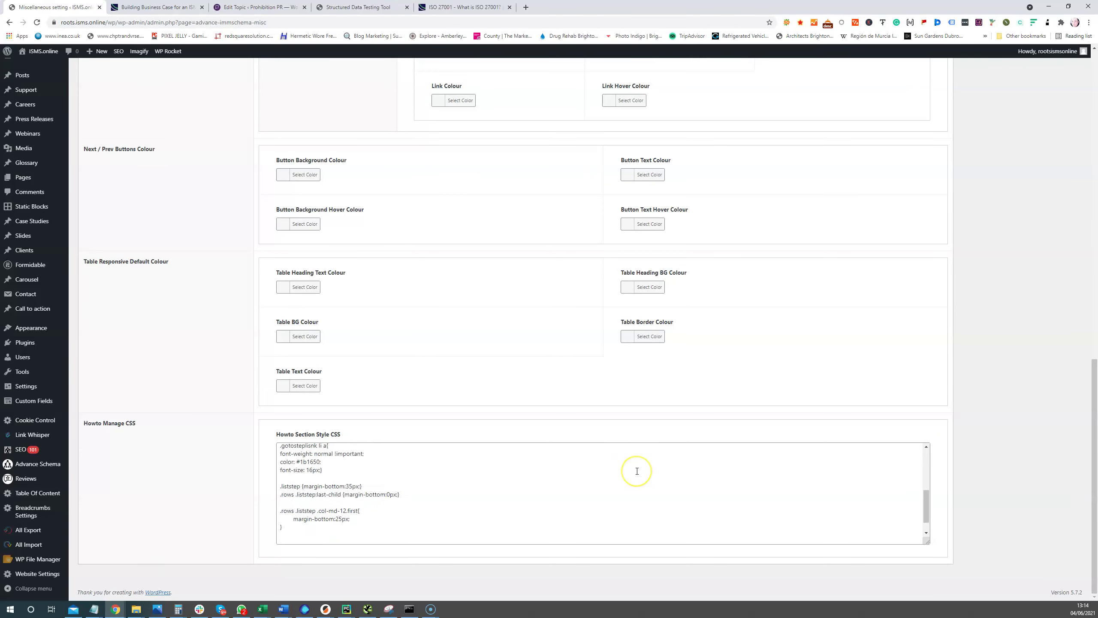
pyautogui.scroll(11, 637, 471)
pyautogui.scroll(-3, 549, 514)
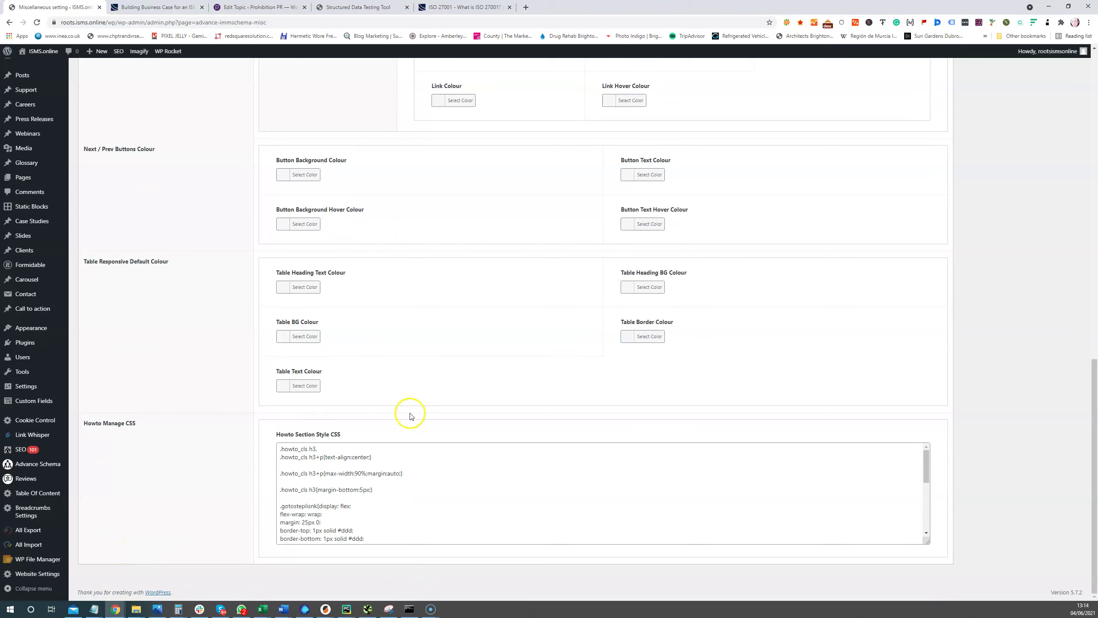
pyautogui.scroll(-10, 341, 450)
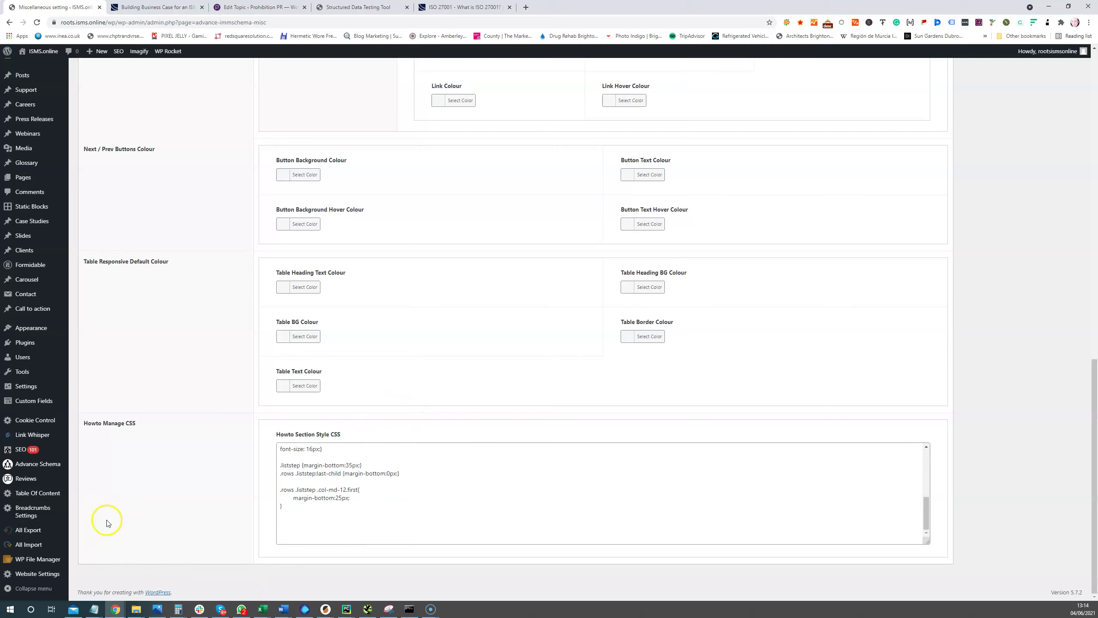
# Open the Basic schema list and look over its entries and the other Advance Schema sections.
pyautogui.moveTo(29, 472)
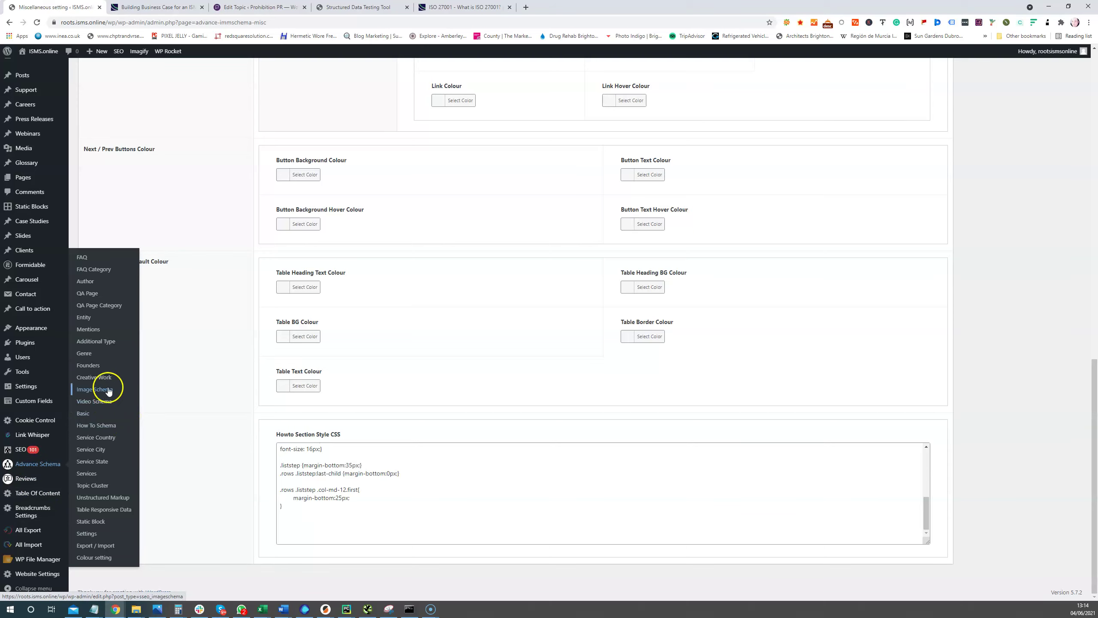
pyautogui.click(99, 414)
pyautogui.moveTo(103, 359)
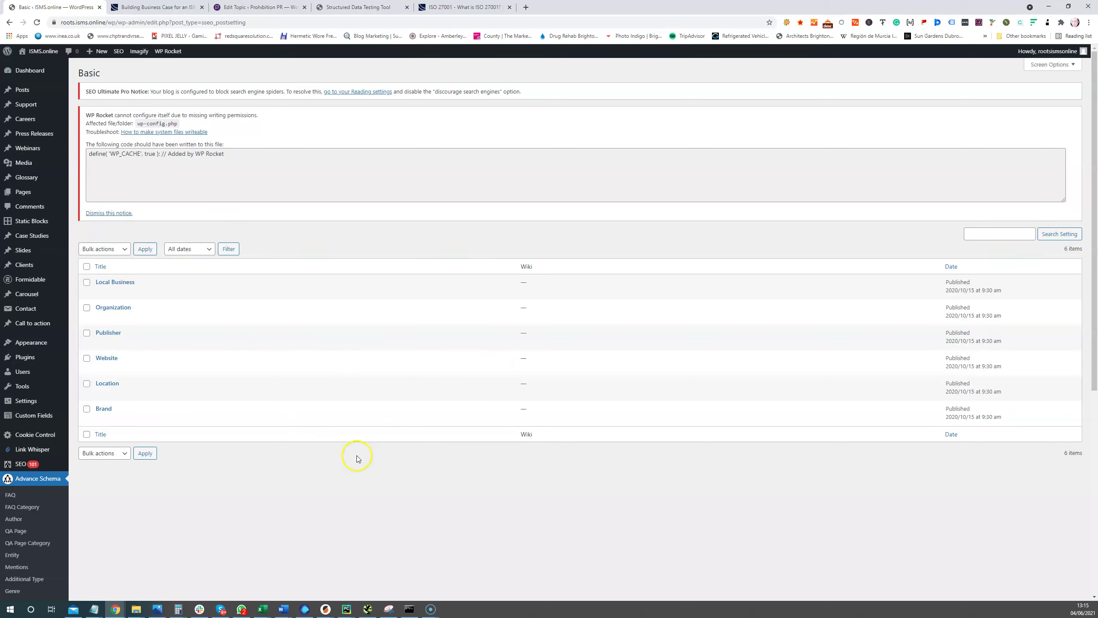
pyautogui.scroll(-5, 208, 503)
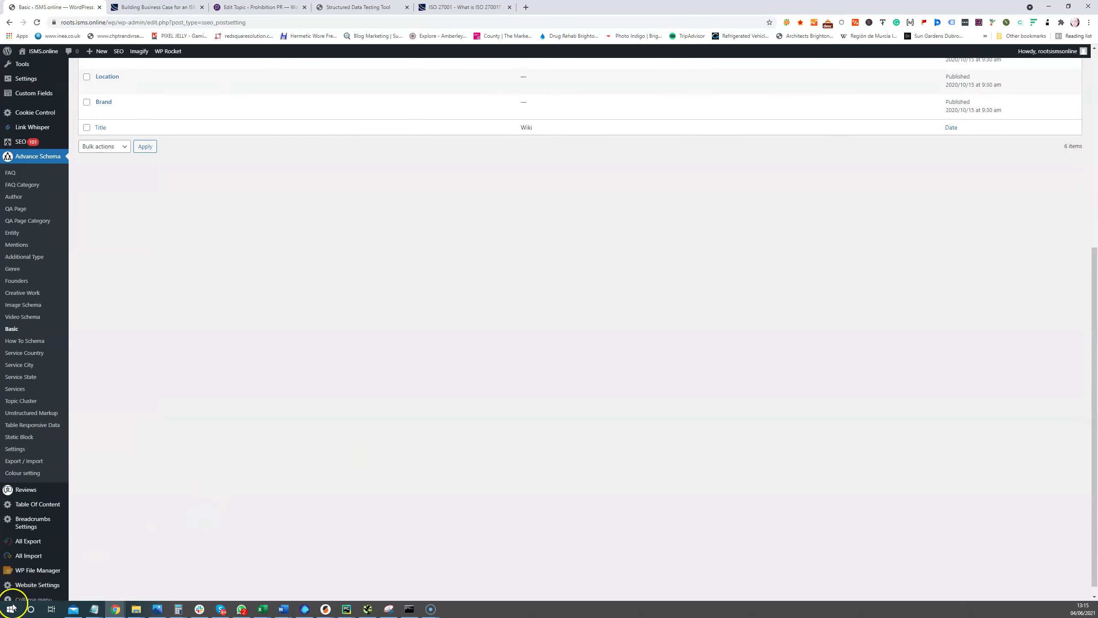
pyautogui.scroll(2, 233, 507)
pyautogui.scroll(-2, 130, 554)
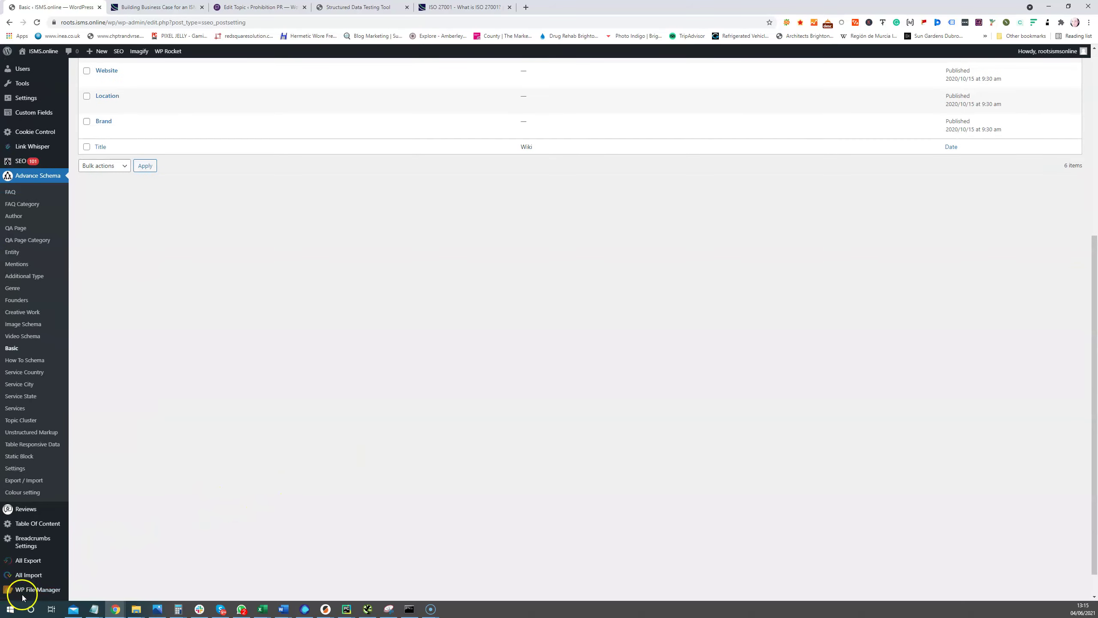